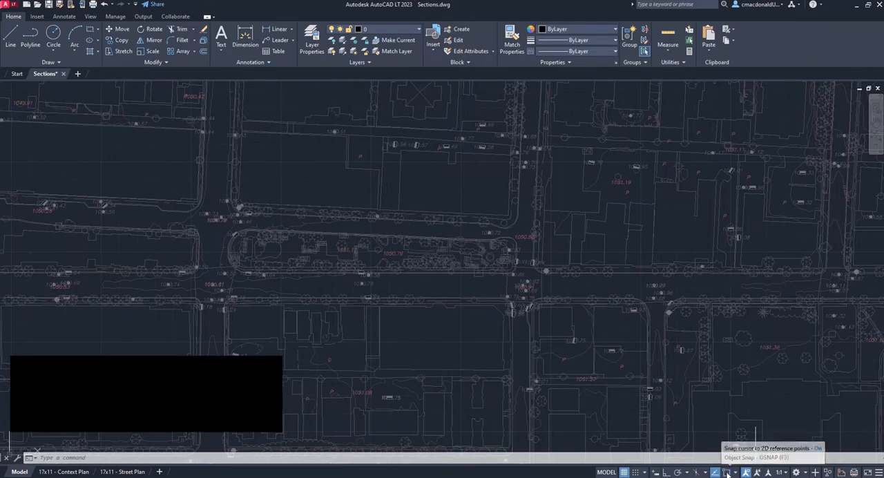
Turn on object snap and check which snap modes are enabled
left_click(726, 474)
left_click(726, 475)
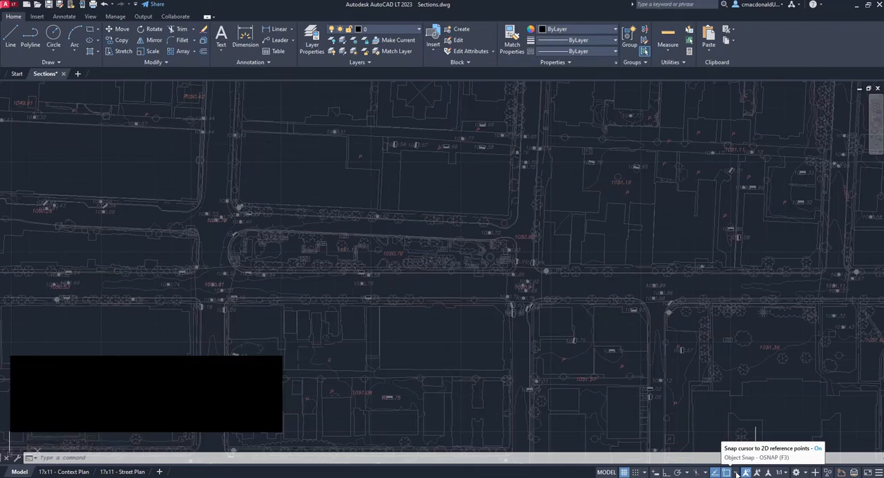
left_click(736, 474)
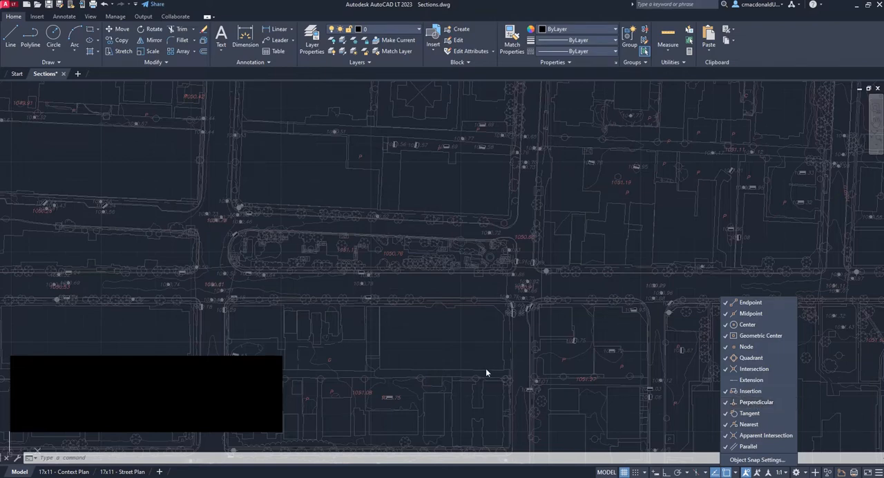
left_click(482, 347)
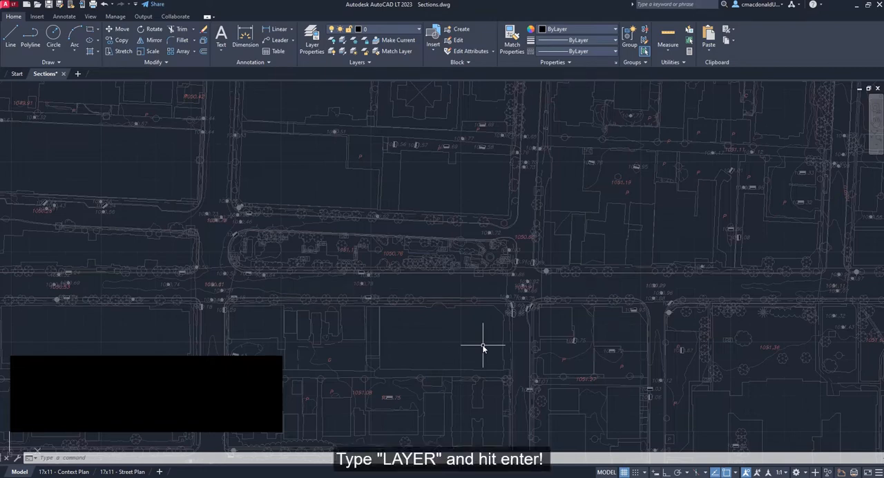
Open the layer manager and create a new layer named SECTION GUIDELINES
type("layer")
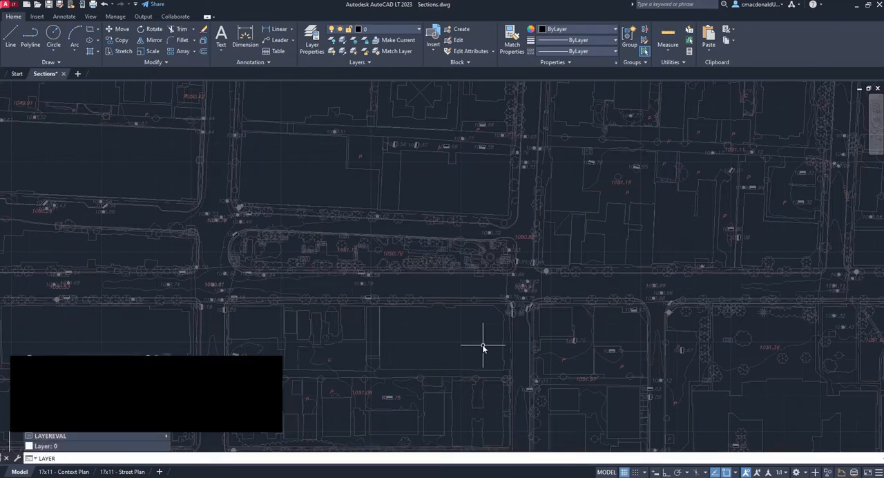
key("Return")
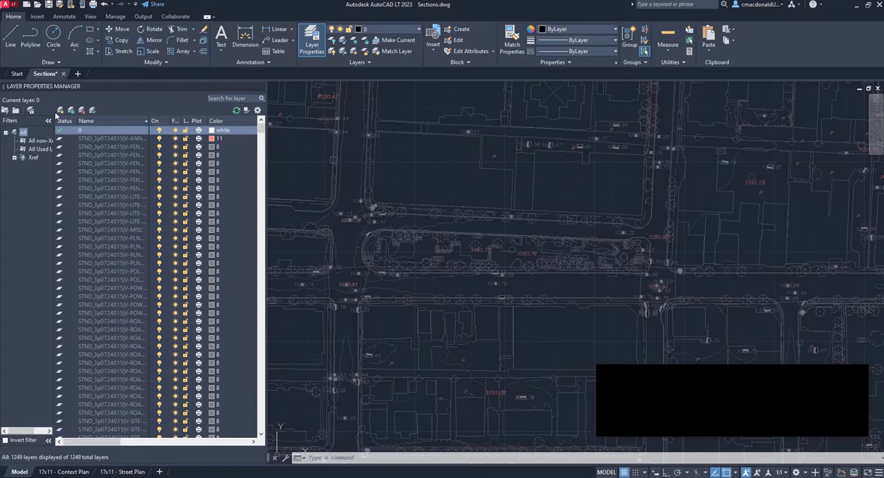
left_click(61, 112)
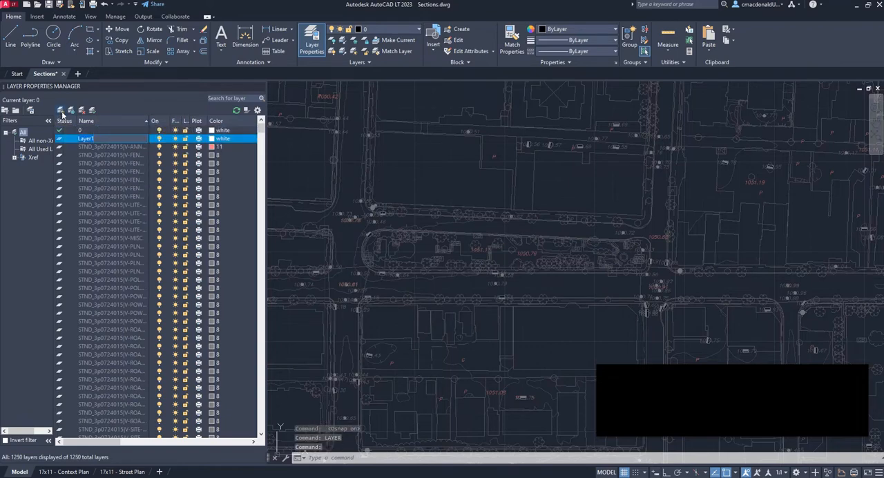
type("SECTION")
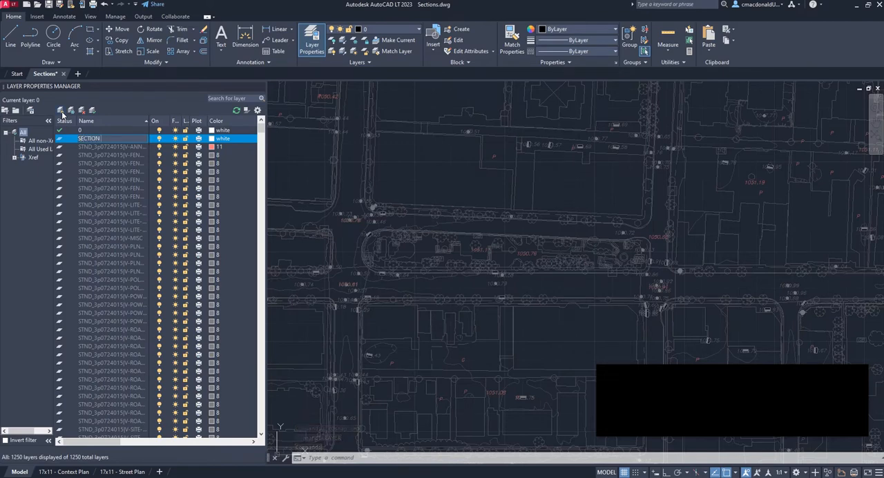
type(" GUILDELINES")
key("Return")
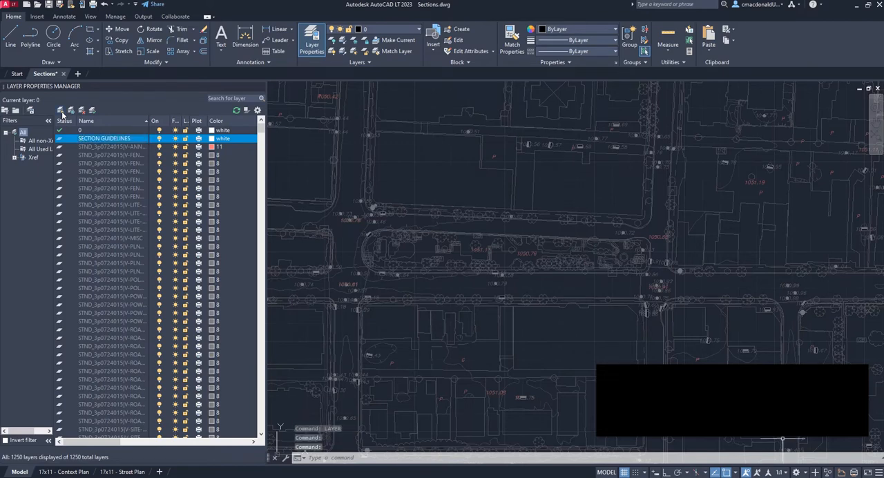
Make the SECTION GUIDELINES layer non-plotting and set its colour to magenta
left_click(199, 141)
left_click(198, 139)
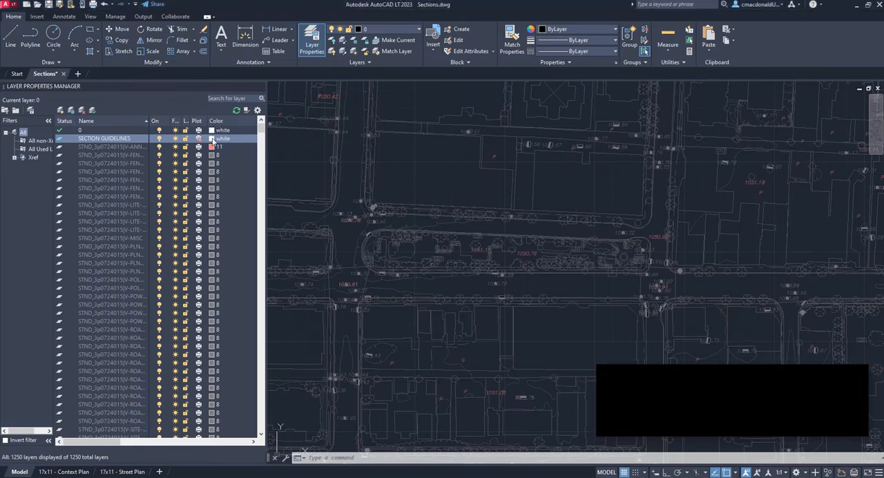
left_click(213, 140)
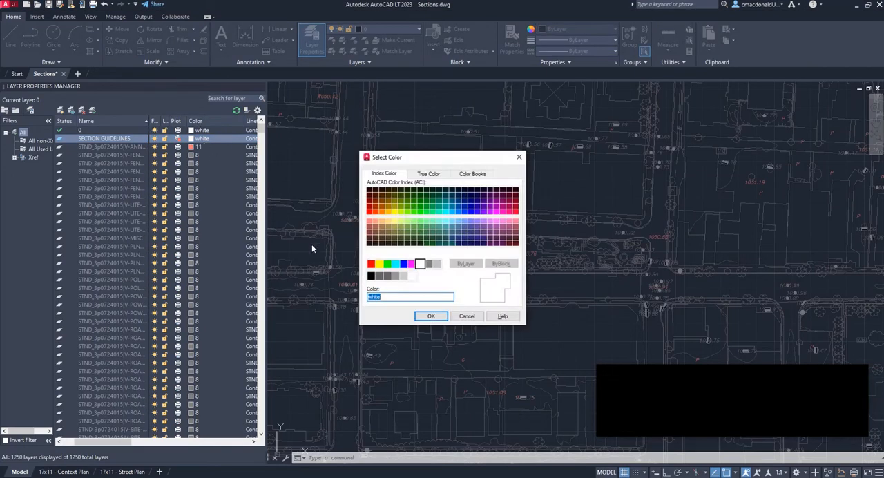
left_click(411, 264)
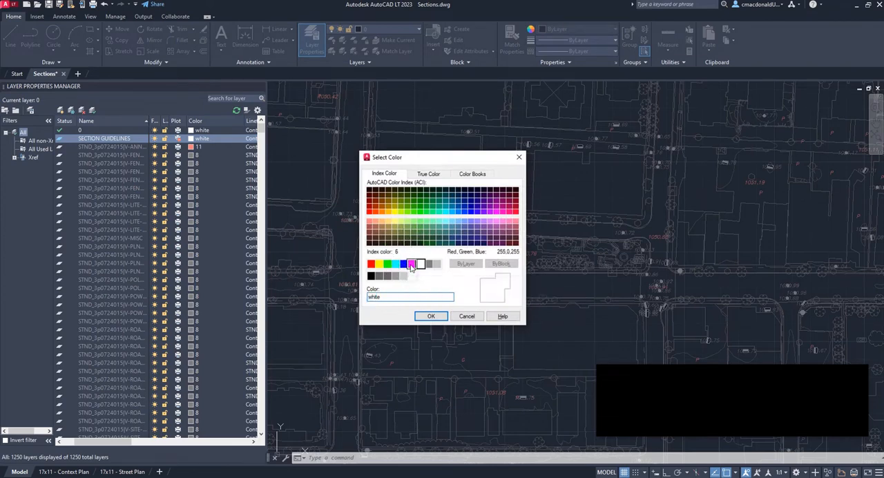
left_click(430, 317)
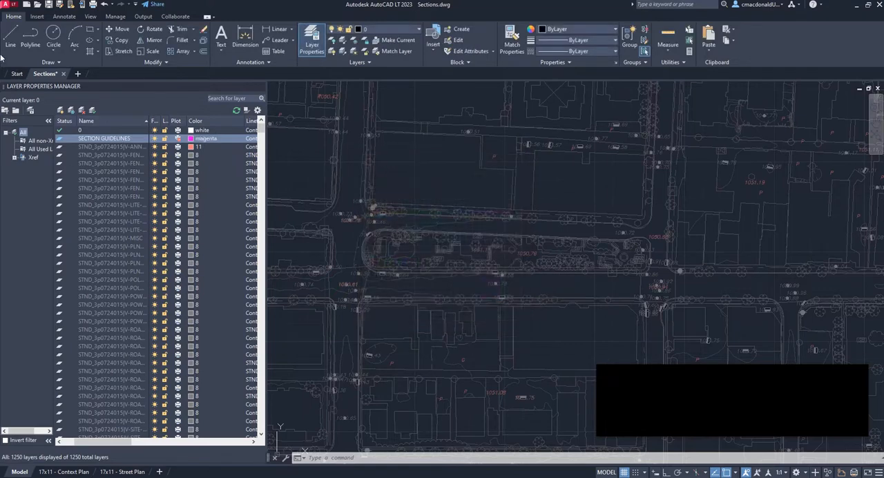
Create a second layer named SECTIONS and make it plottable
left_click(62, 113)
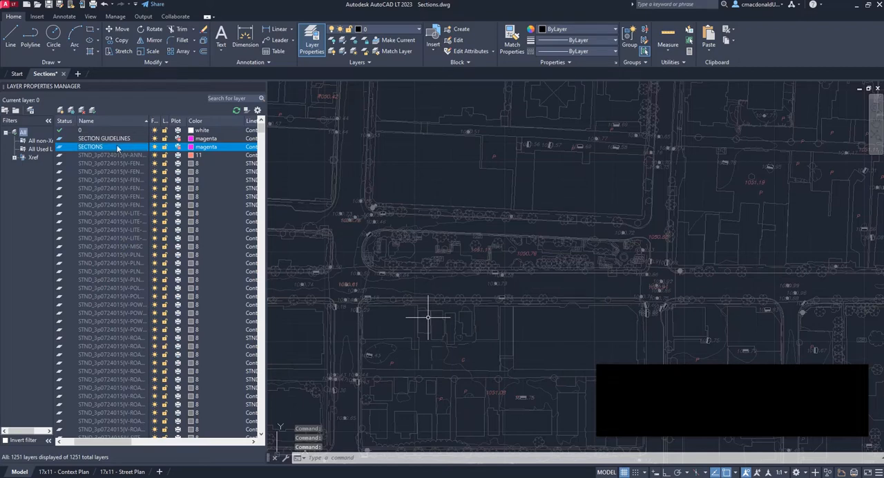
left_click(178, 148)
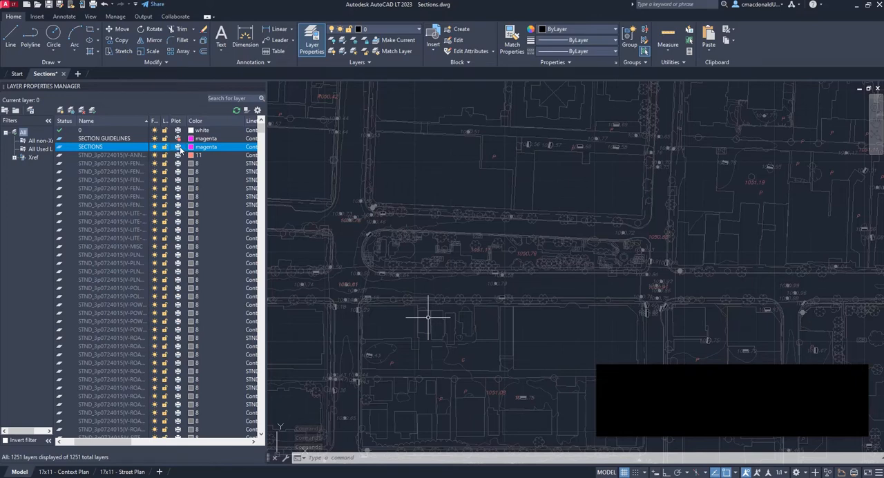
left_click(179, 148)
left_click(179, 148)
left_click(181, 146)
Set the SECTIONS layer's colour to cyan
left_click(191, 148)
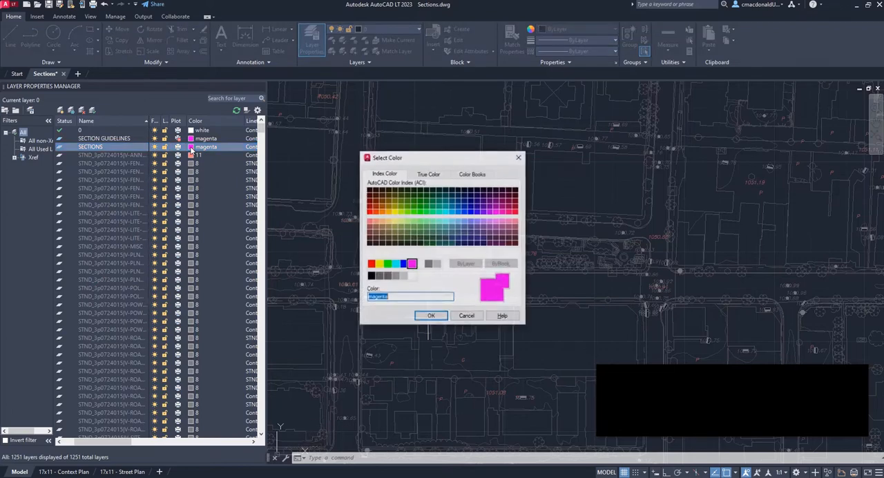
left_click(394, 265)
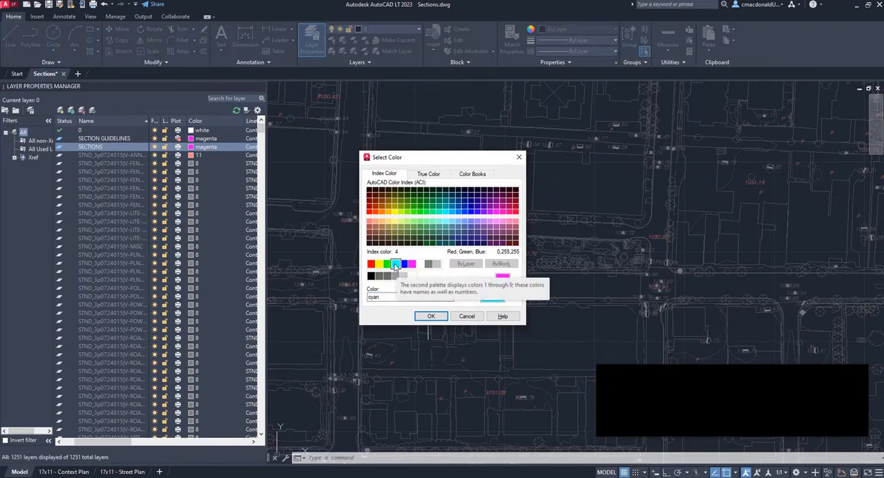
left_click(430, 316)
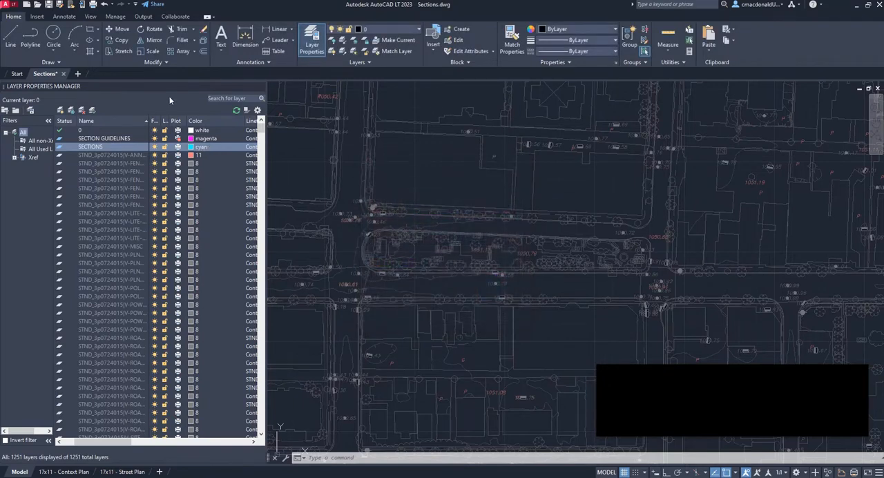
Make SECTION GUIDELINES the current layer
left_click(97, 140)
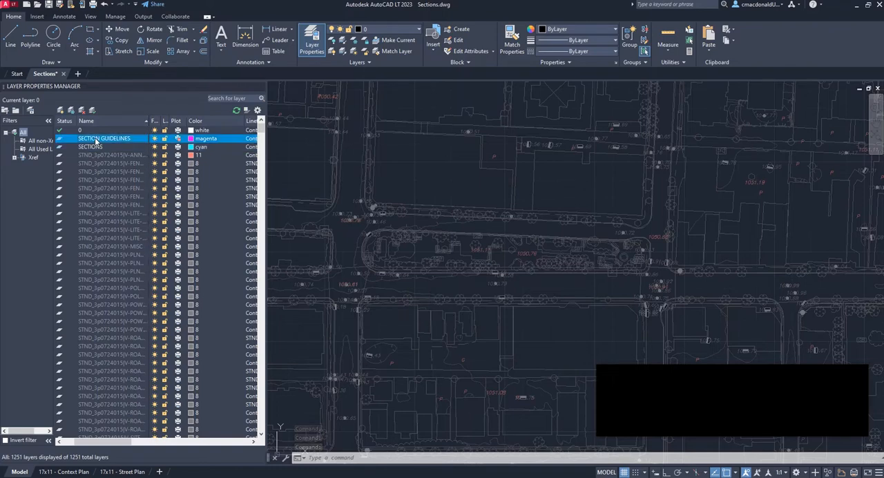
double_click(59, 140)
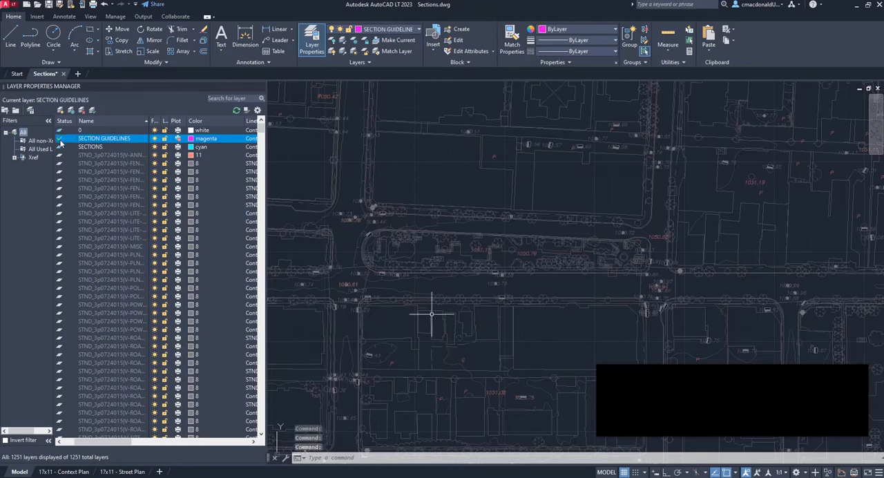
scroll(756, 301, "up", 2)
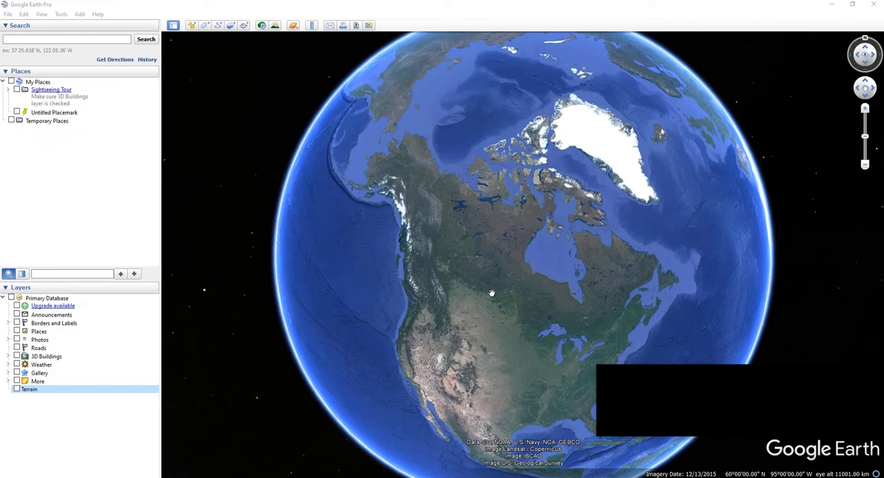
Switch to Google Earth Pro and turn on the 3D Buildings and Terrain layers
left_click(29, 39)
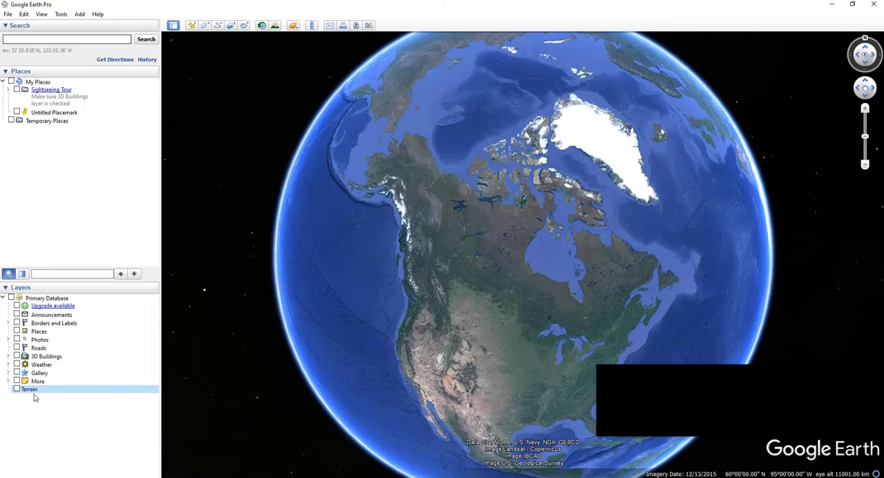
left_click(16, 356)
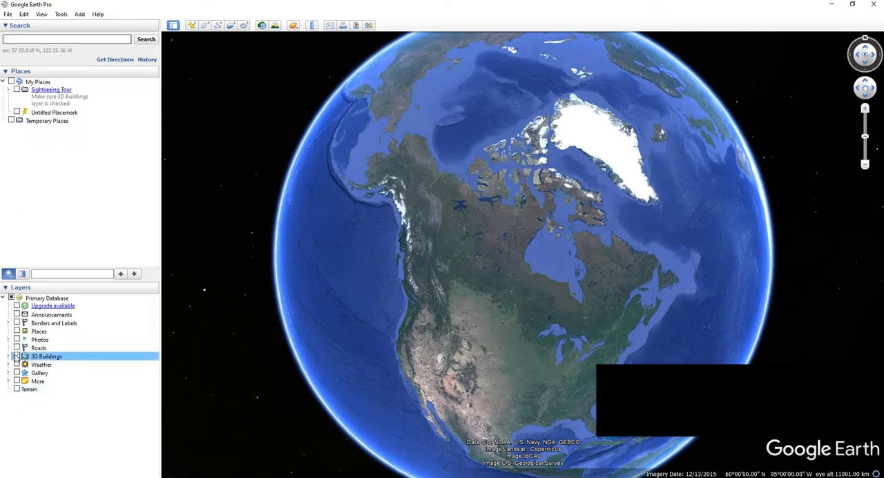
left_click(17, 389)
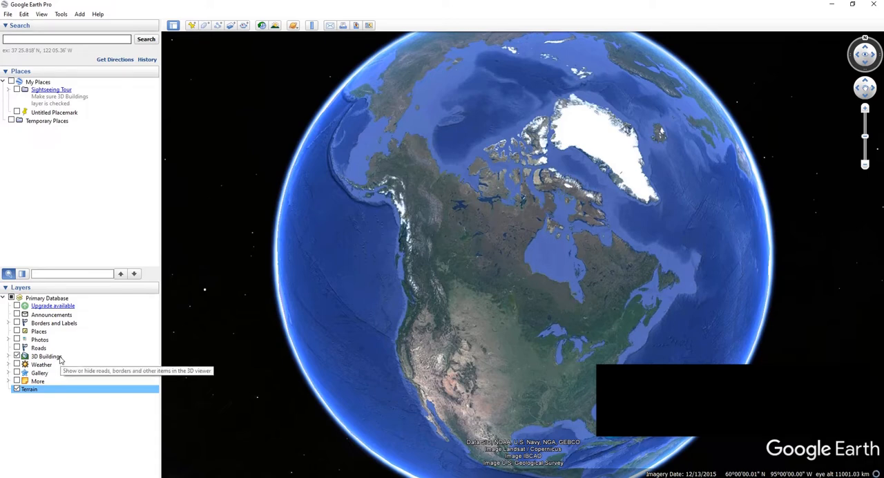
Search for 17th Avenue Southwest, Calgary, AB, and view the street intersection beside the park from straight above
left_click(49, 39)
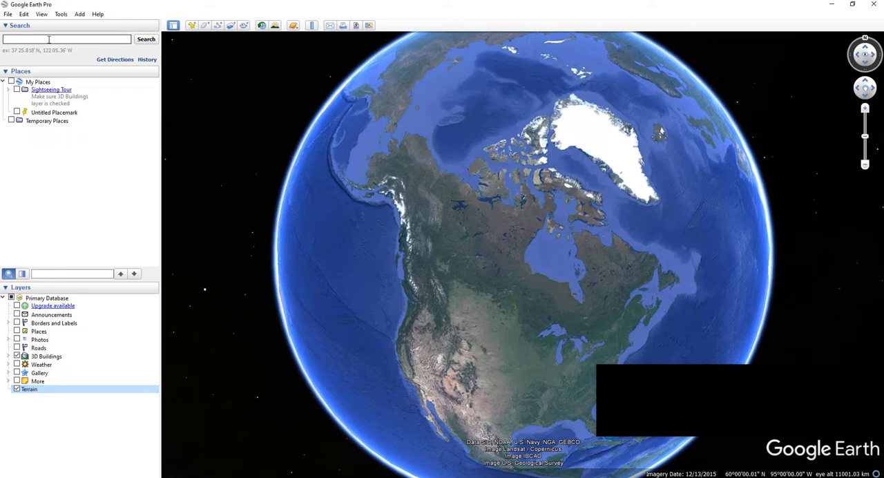
type("17th Avenue Southwest, Calgary, AB")
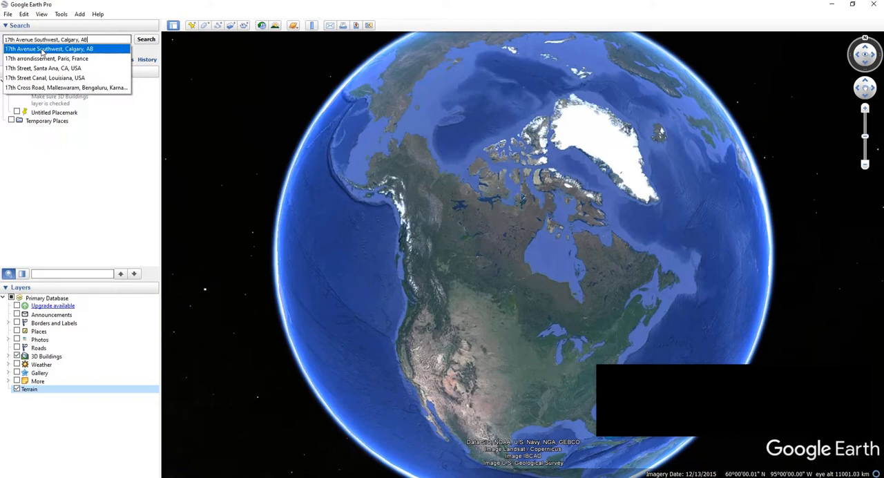
left_click(43, 49)
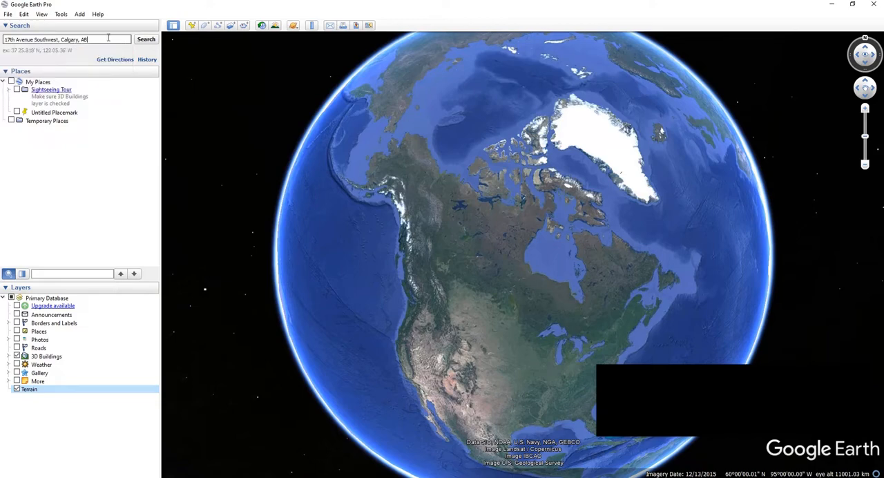
left_click(144, 41)
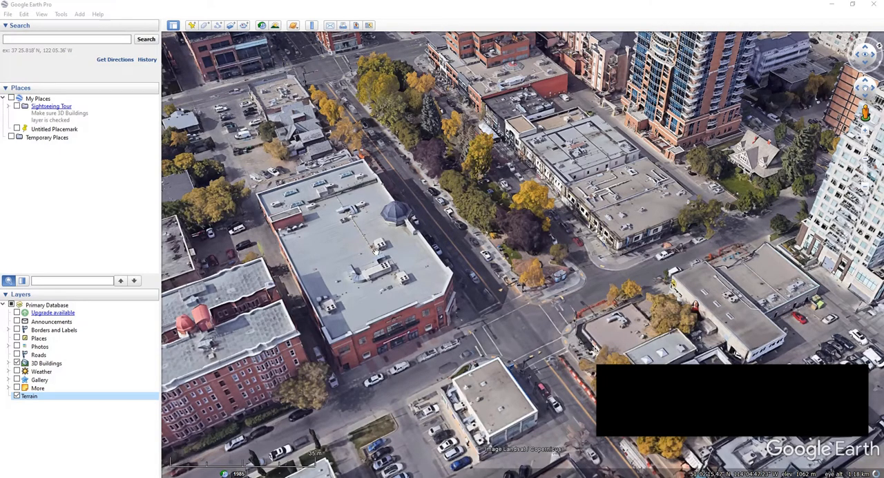
key("r")
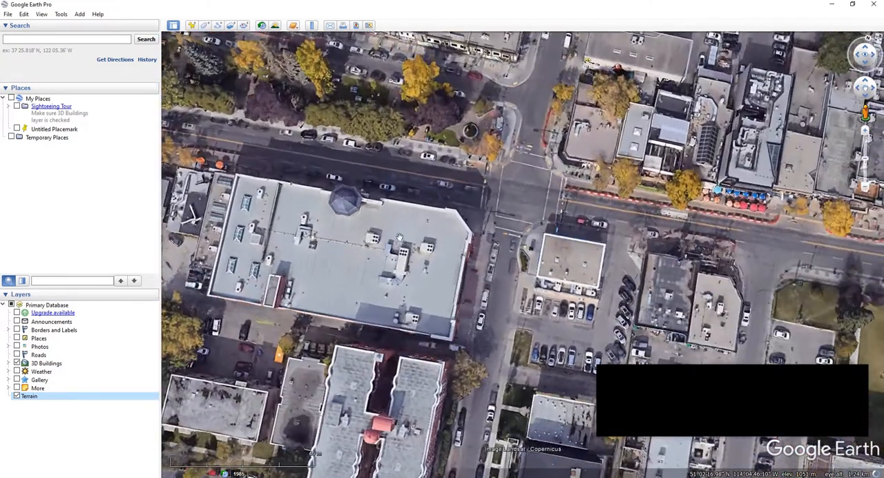
left_click_drag(399, 237, 415, 297)
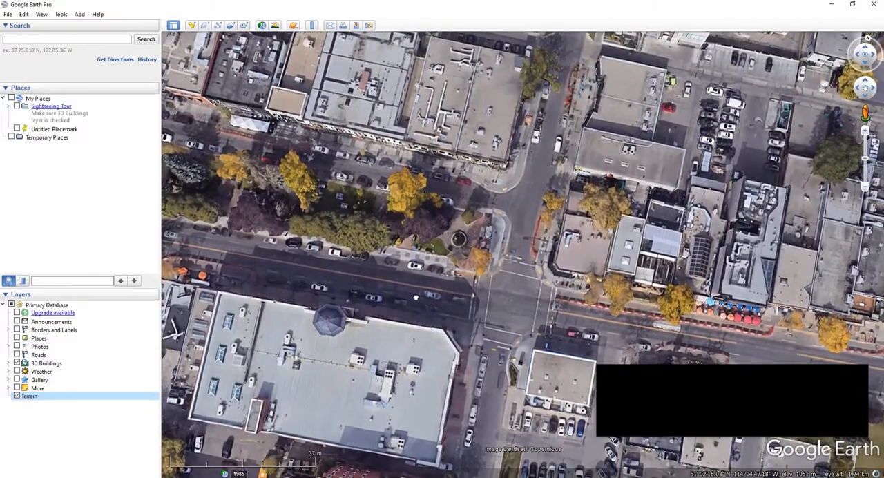
mouse_move(456, 303)
middle_mouse_down()
mouse_move(397, 307)
mouse_move(314, 376)
mouse_move(352, 395)
mouse_move(409, 344)
middle_mouse_up()
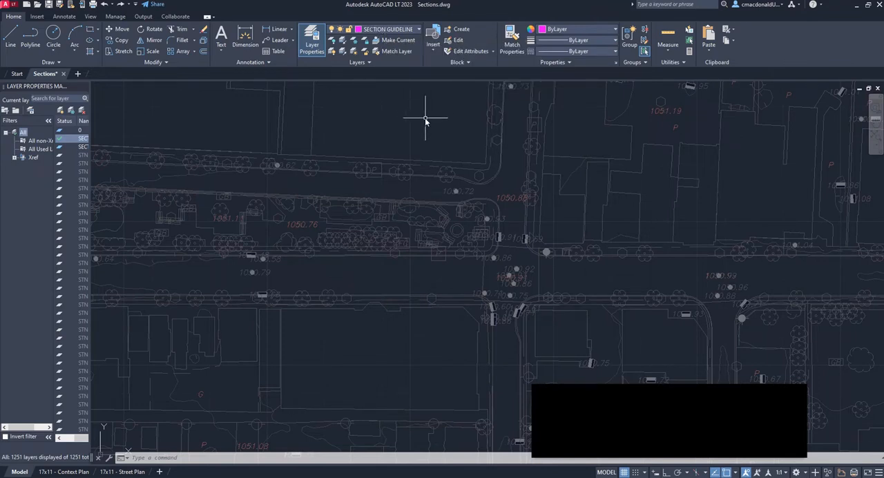
Draw a near-vertical section line from the block south of 17th Avenue, across the street and park, into the block north of the park
scroll(410, 339, "down", 2)
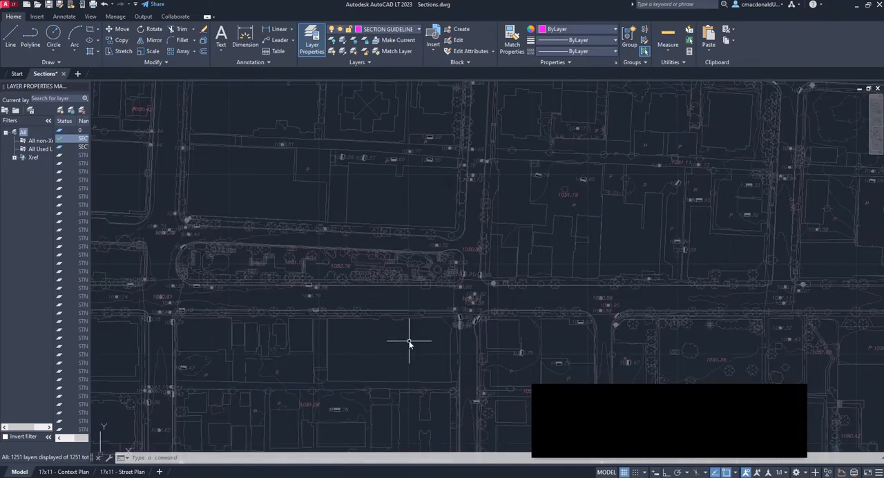
type("LINE")
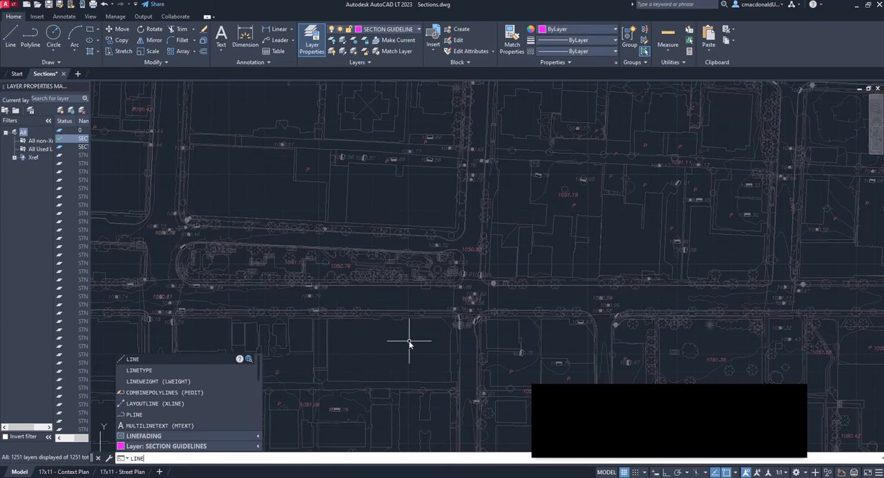
key("Return")
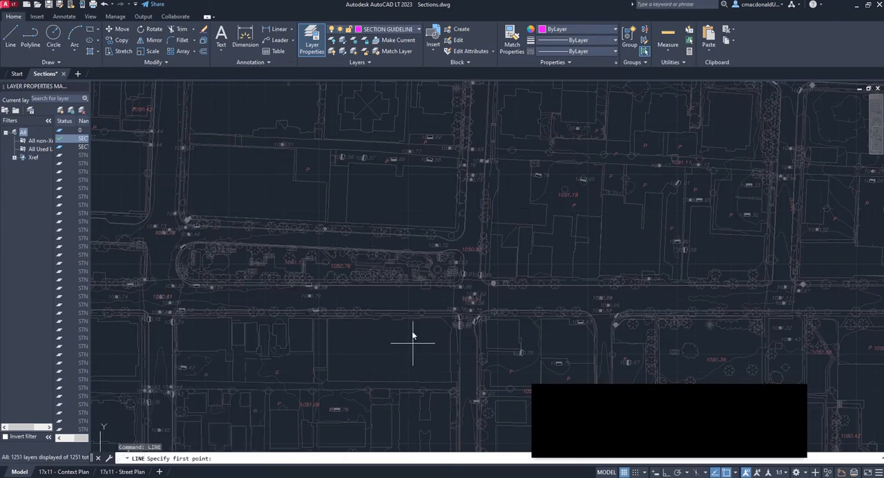
scroll(413, 335, "up", 2)
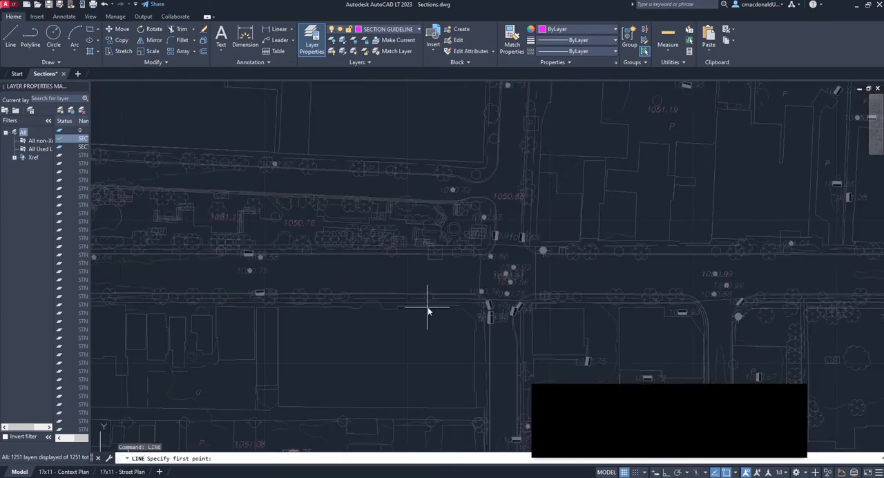
middle_click_drag(429, 304, 408, 316)
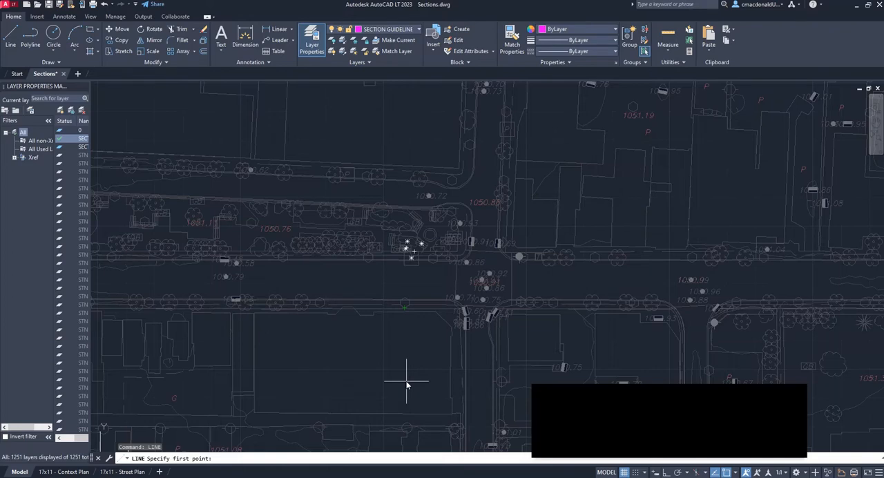
scroll(379, 304, "up", 3)
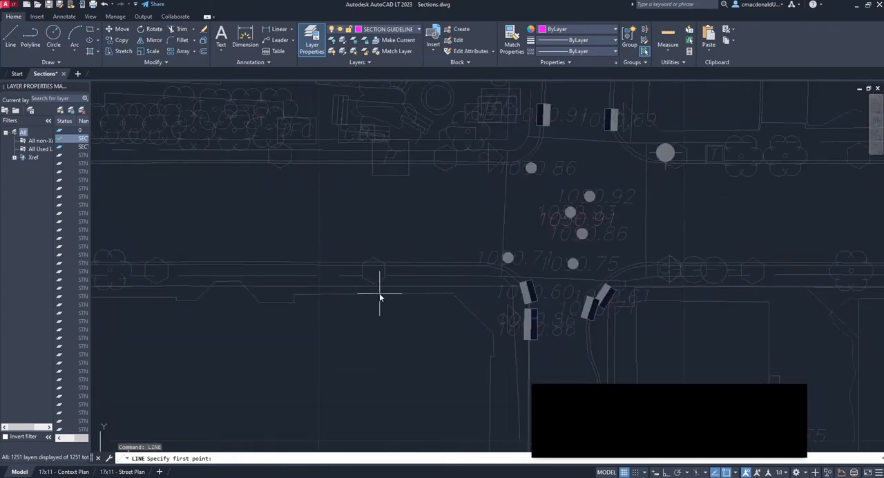
scroll(374, 294, "down", 2)
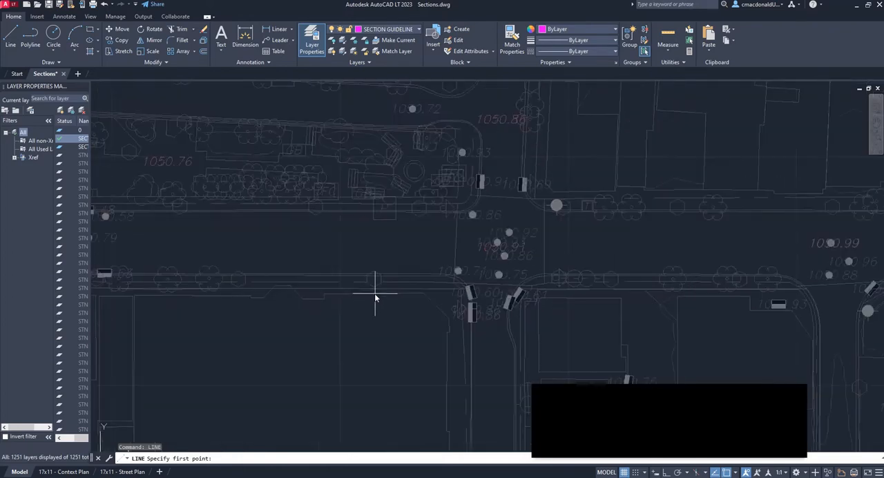
left_click(376, 338)
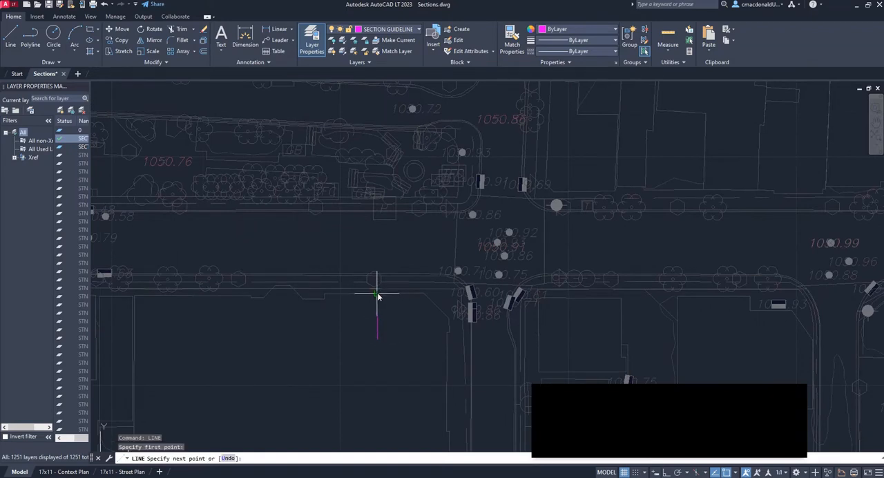
scroll(379, 315, "down", 3)
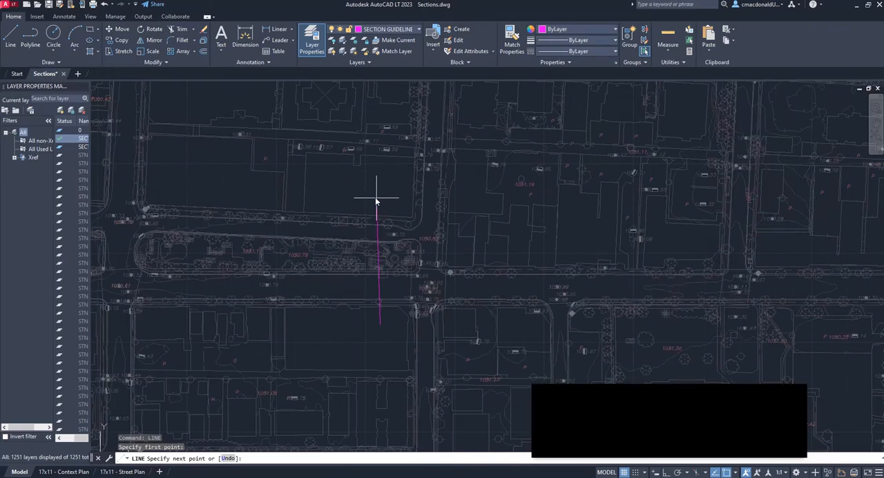
scroll(382, 310, "up", 4)
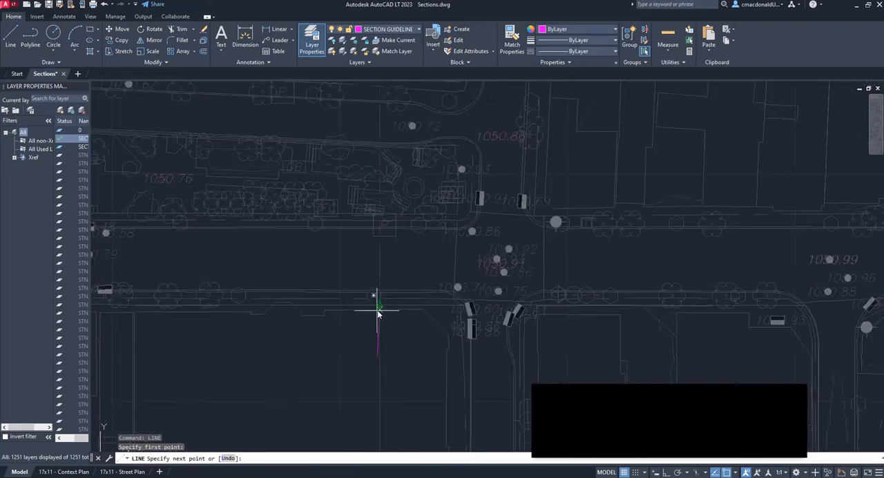
scroll(377, 201, "down", 3)
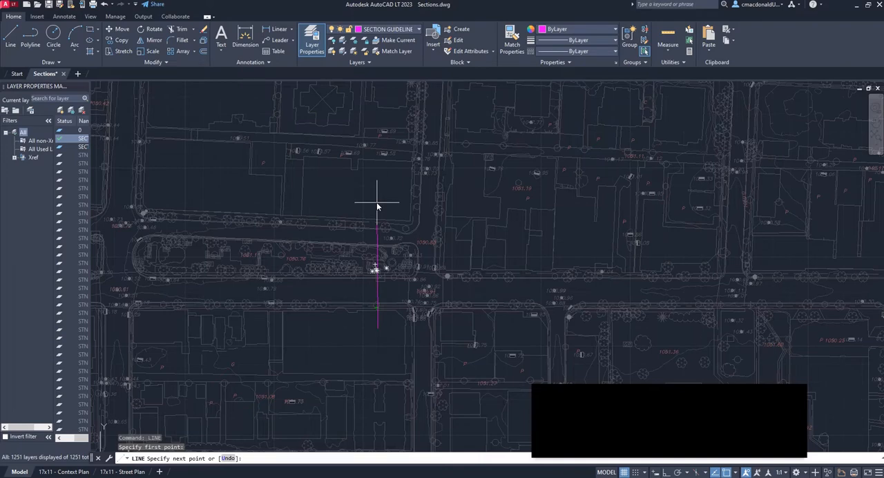
key("Escape")
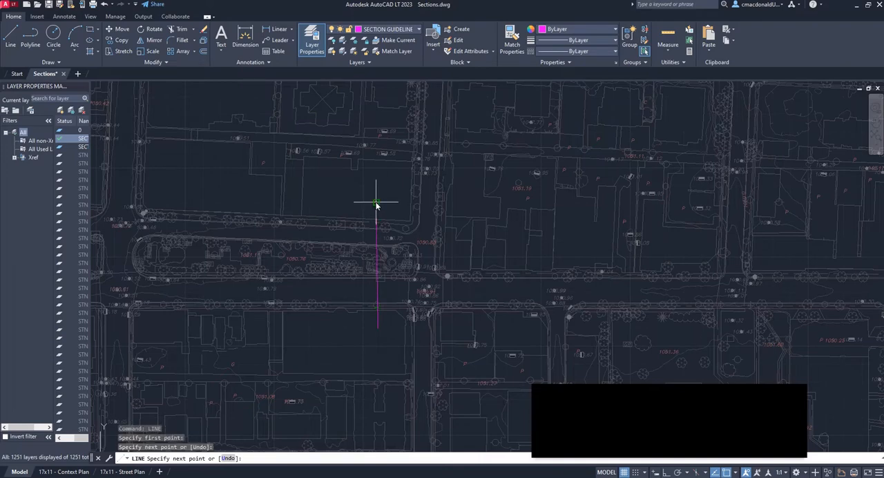
Examine where the section line crosses the building edge, sidewalk, curb and park lines along its length
scroll(376, 252, "up", 3)
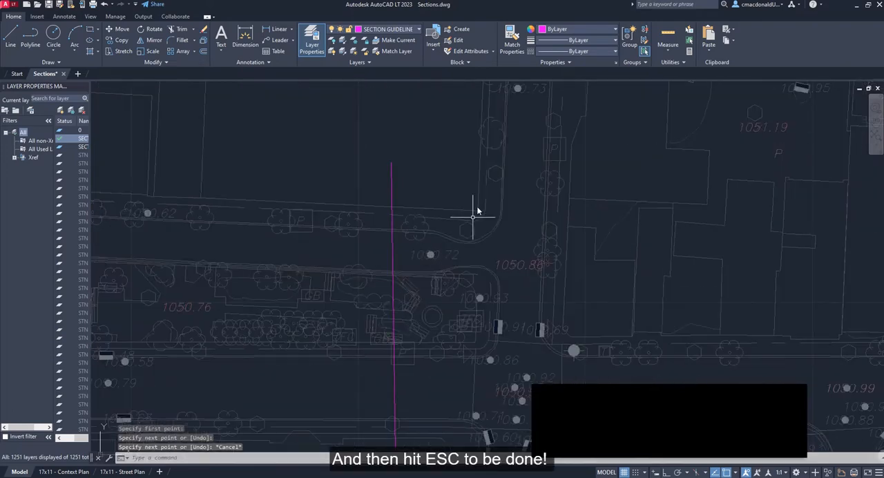
scroll(474, 207, "down", 3)
scroll(433, 272, "up", 3)
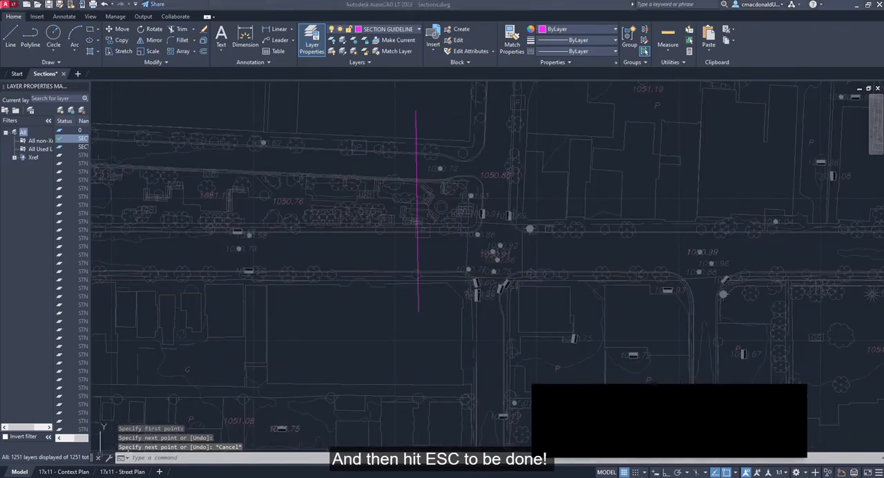
scroll(484, 261, "up", 1)
middle_click_drag(406, 260, 383, 298)
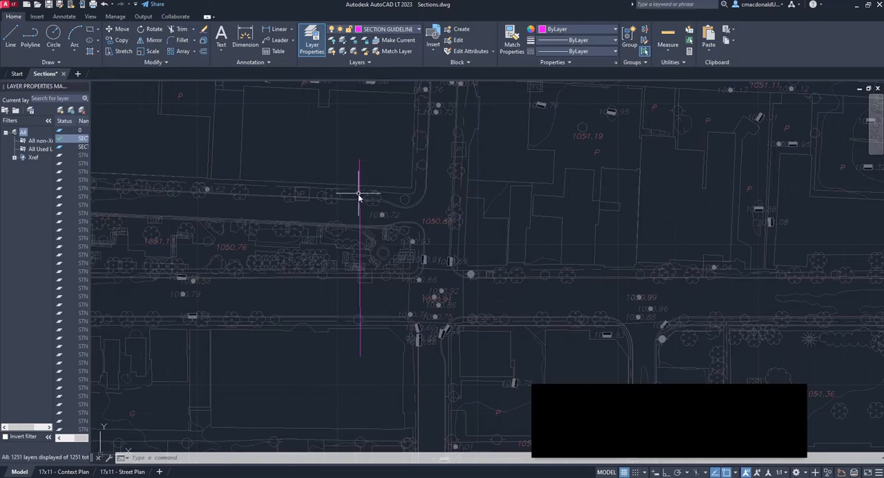
scroll(361, 204, "up", 5)
scroll(358, 221, "down", 3)
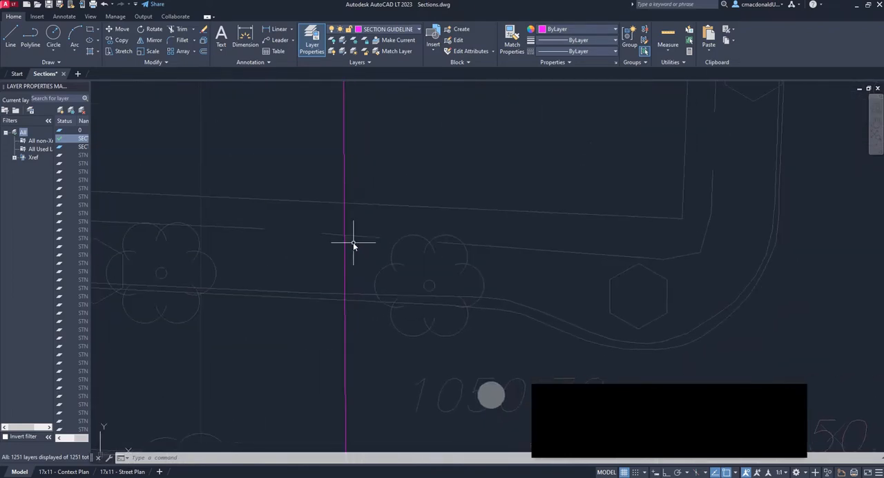
scroll(349, 238, "up", 4)
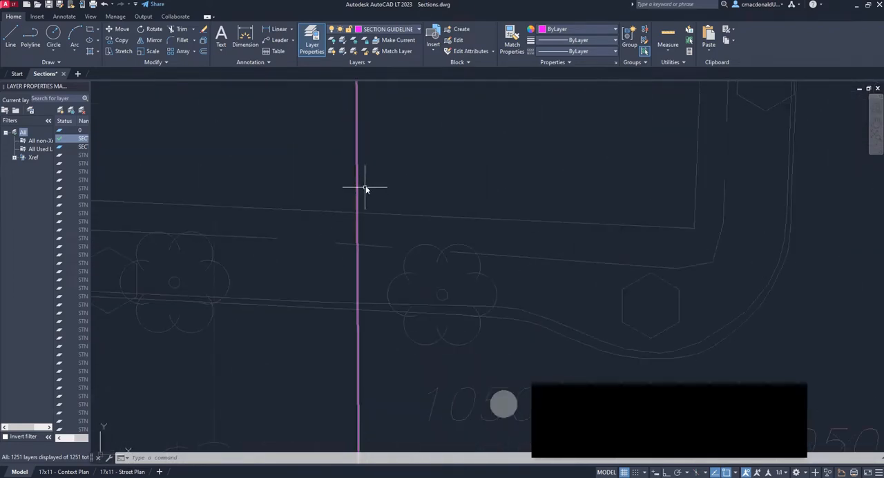
scroll(366, 179, "down", 2)
scroll(364, 125, "down", 3)
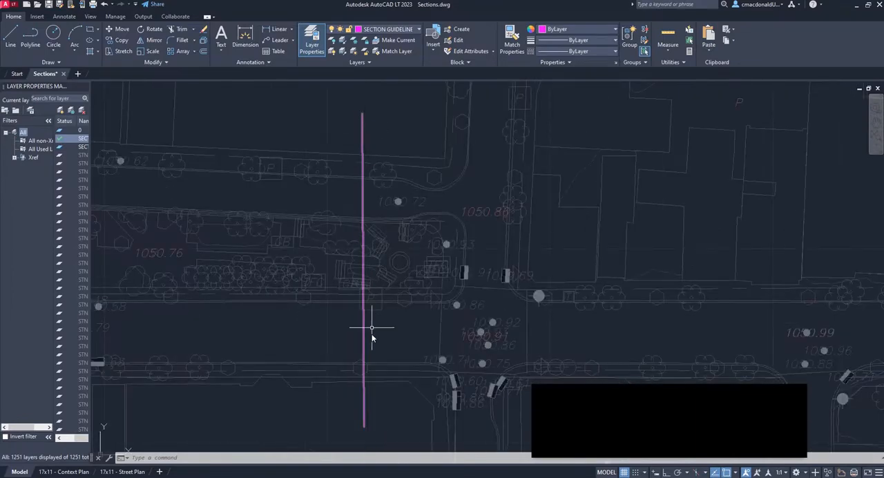
scroll(367, 154, "up", 5)
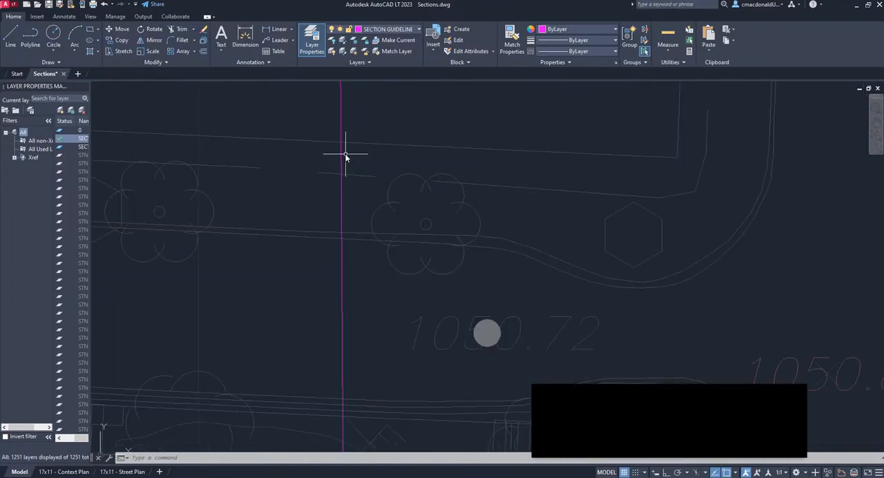
scroll(345, 157, "down", 3)
scroll(379, 178, "up", 3)
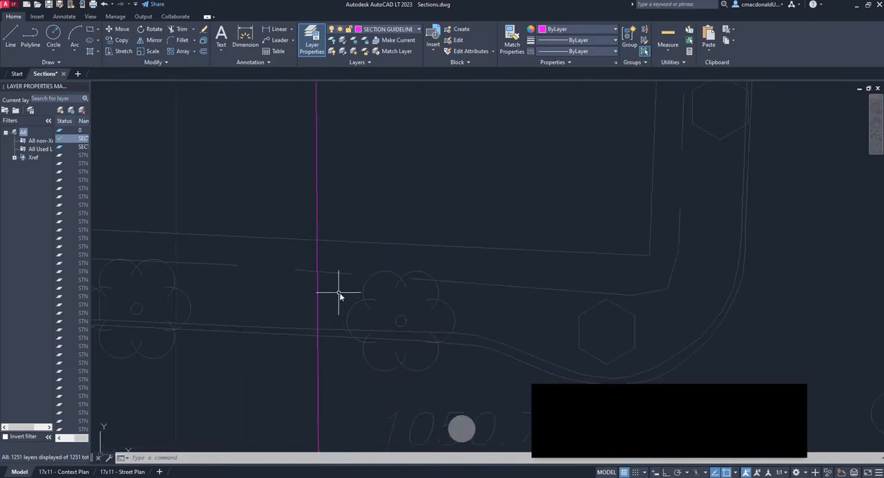
middle_click_drag(339, 296, 364, 174)
scroll(356, 296, "down", 5)
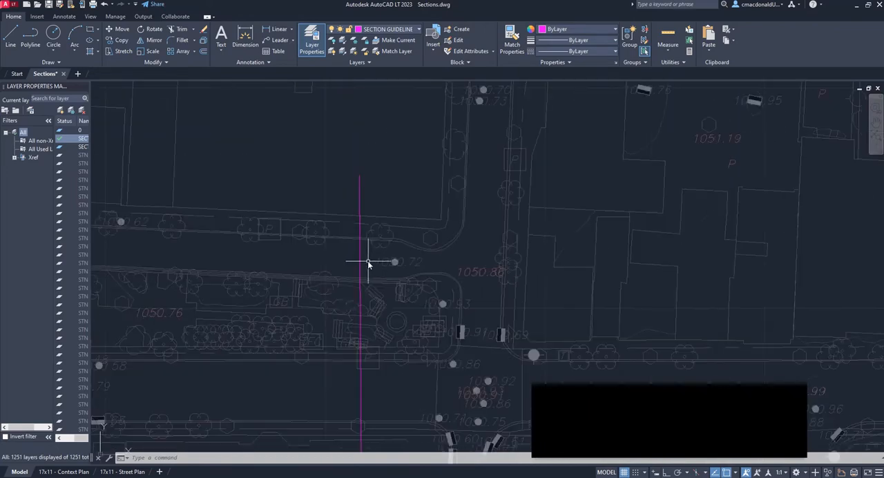
scroll(366, 276, "up", 2)
scroll(377, 193, "up", 4)
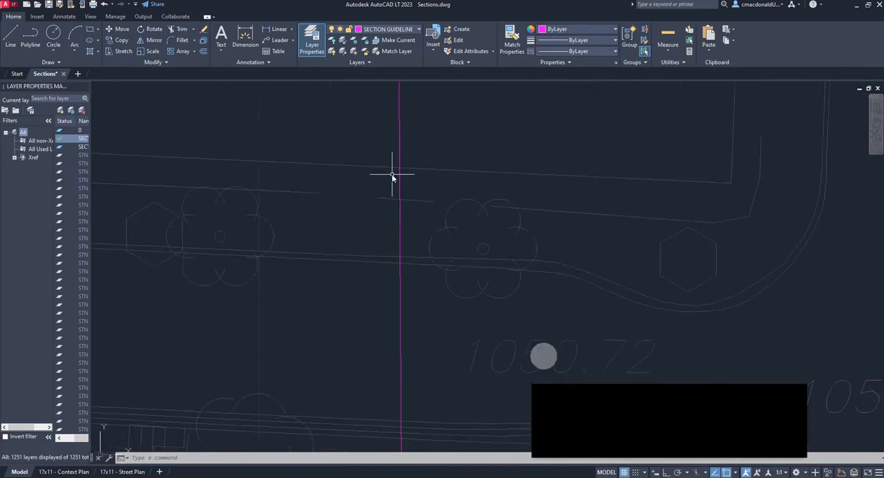
Draw a small marker circle centred on the intersection of the section line and the building edge north of the park
middle_click_drag(371, 232, 343, 290)
scroll(401, 147, "up", 2)
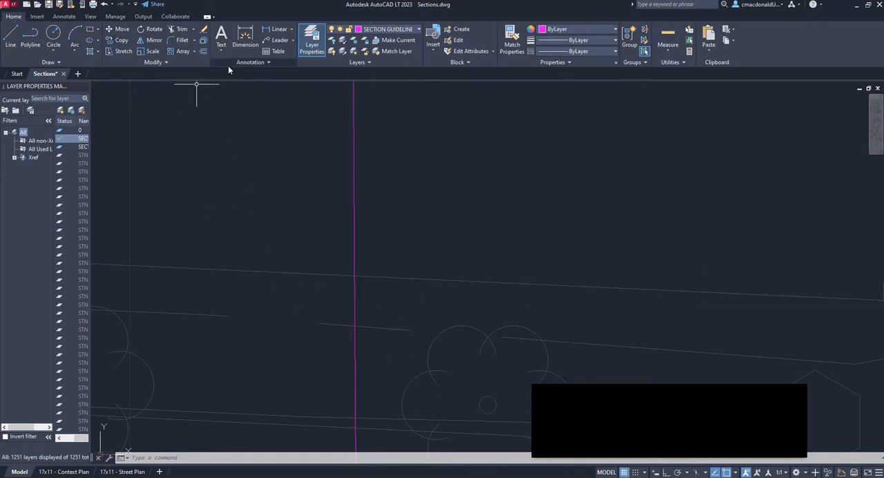
left_click(53, 35)
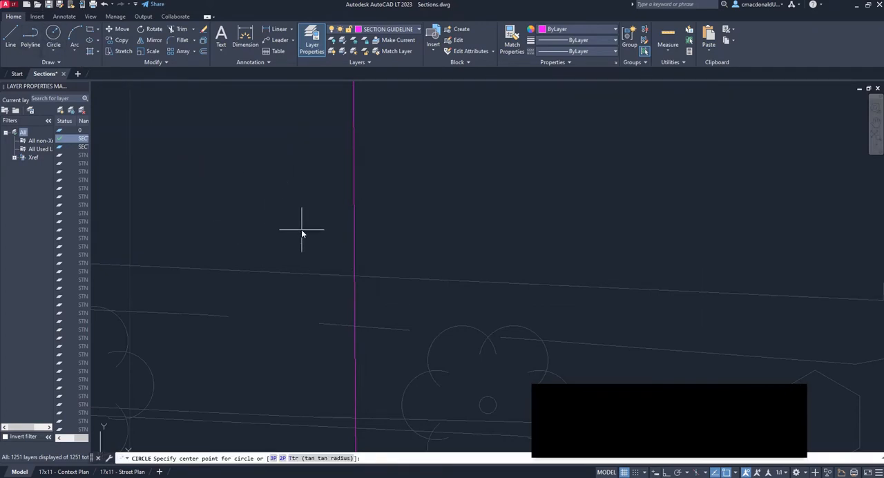
scroll(355, 223, "down", 2)
scroll(374, 260, "up", 3)
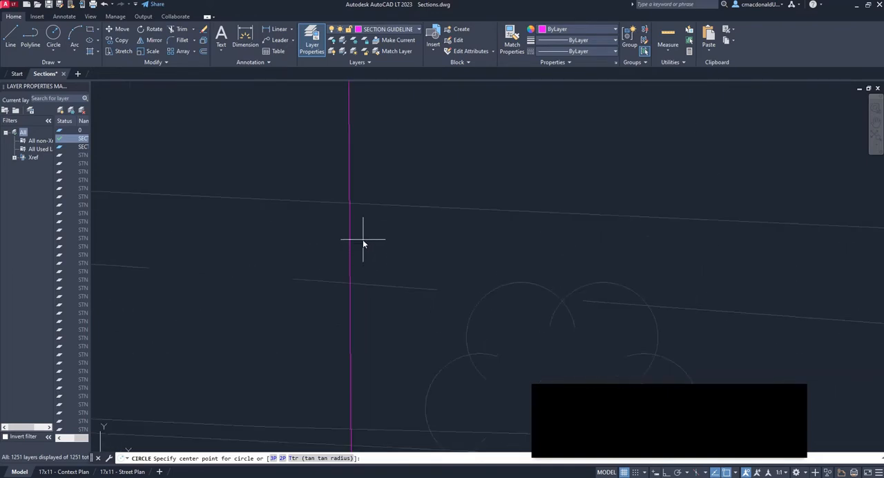
left_click(350, 204)
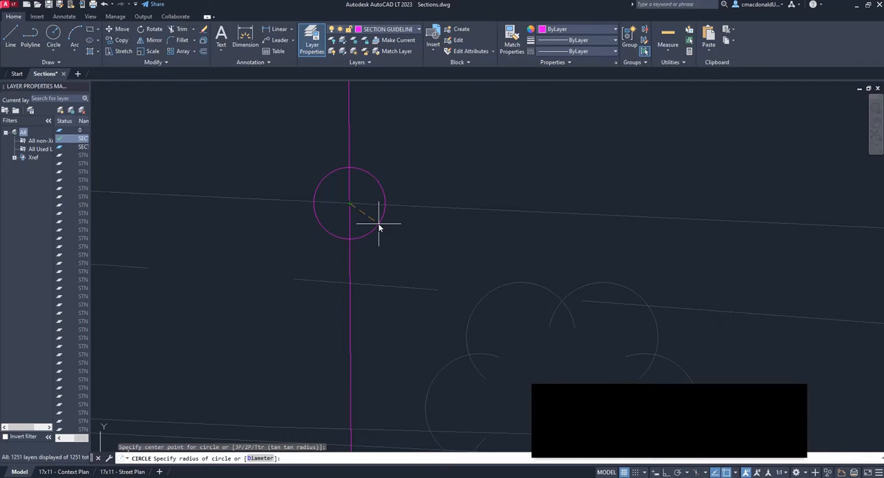
scroll(379, 226, "down", 4)
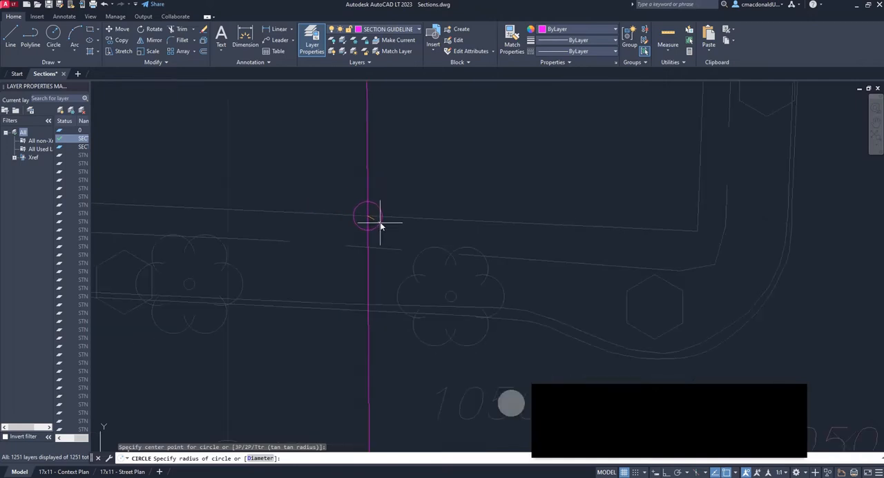
left_click(379, 223)
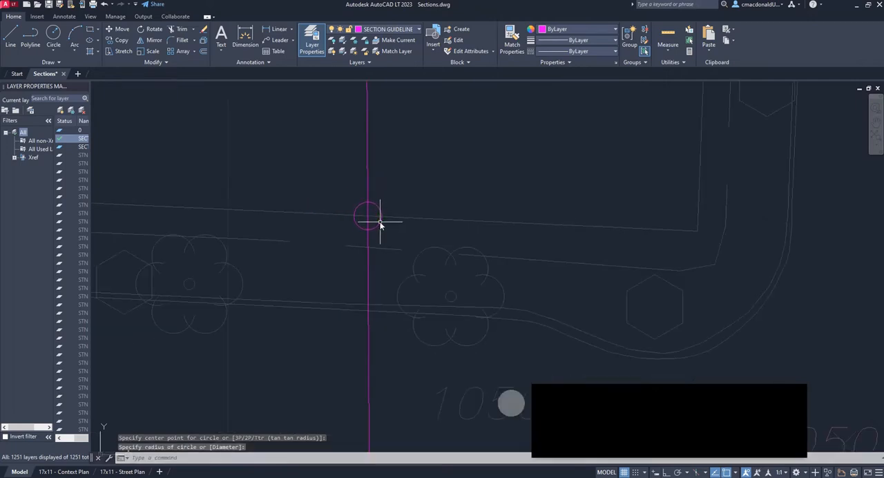
scroll(384, 230, "up", 3)
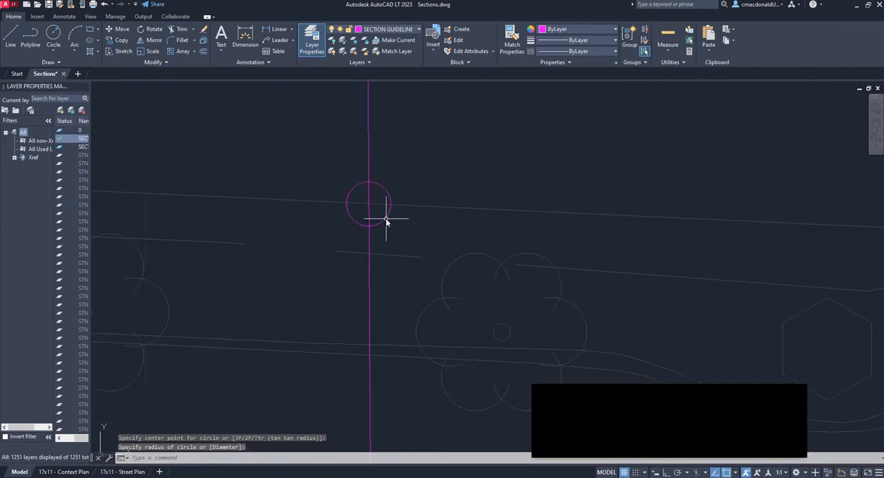
left_click(386, 219)
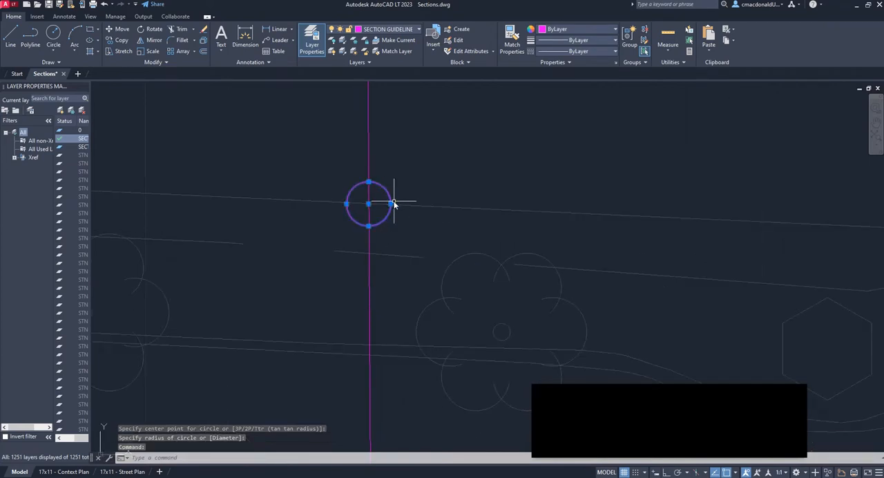
scroll(370, 202, "down", 3)
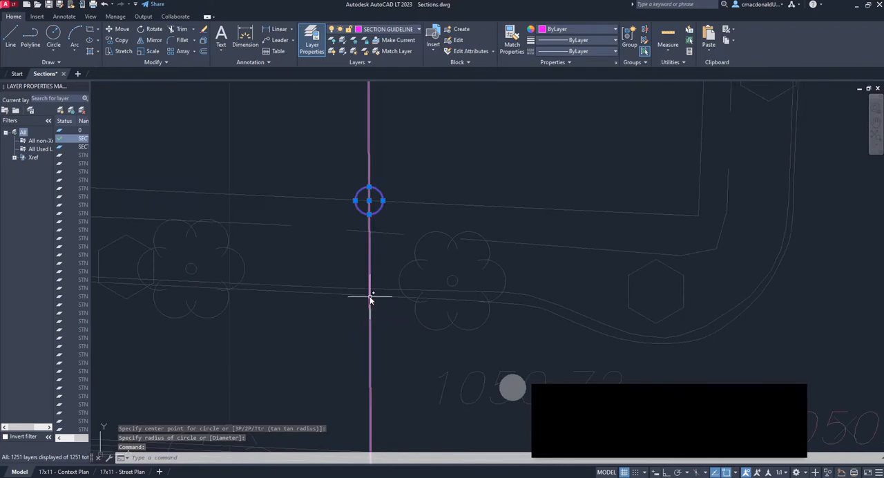
scroll(370, 296, "down", 4)
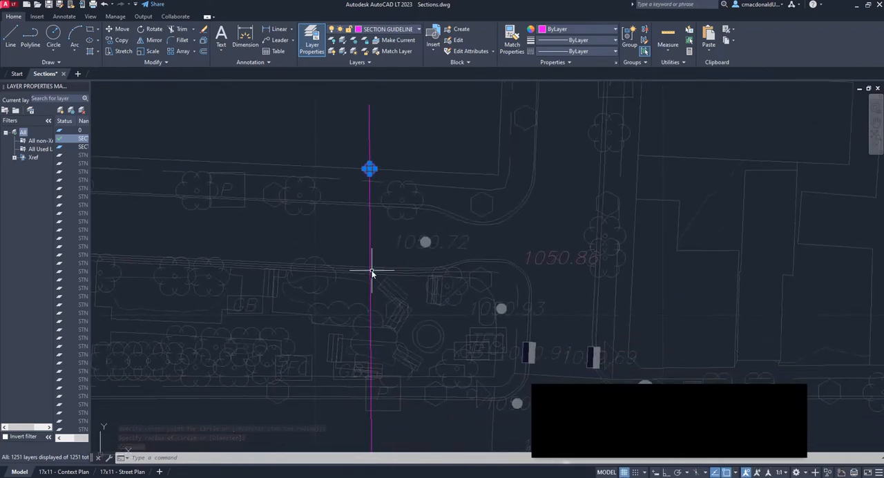
scroll(312, 154, "up", 5)
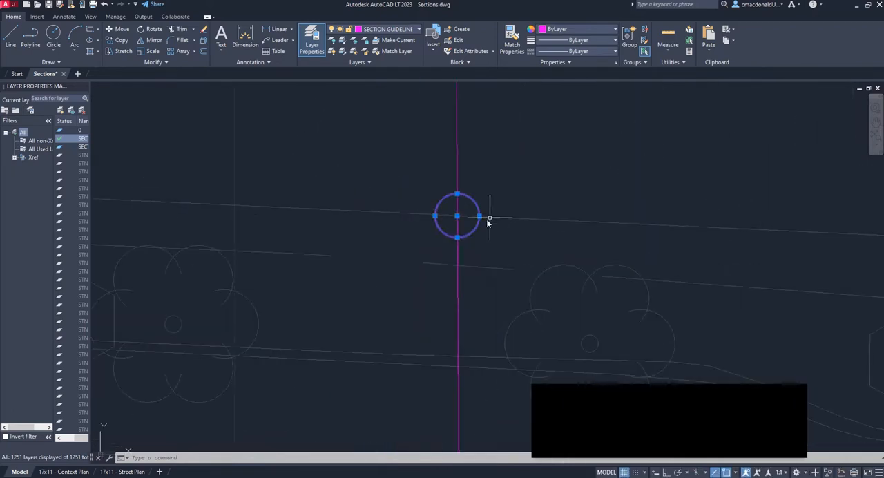
key("Escape")
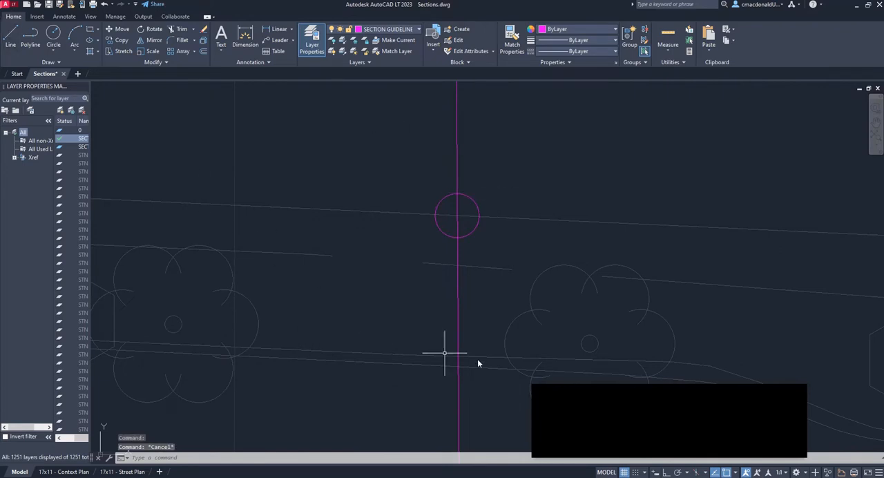
Copy the marker circle by its centre to the section line's crossing with the street-side curb line below the northern block
left_click(122, 41)
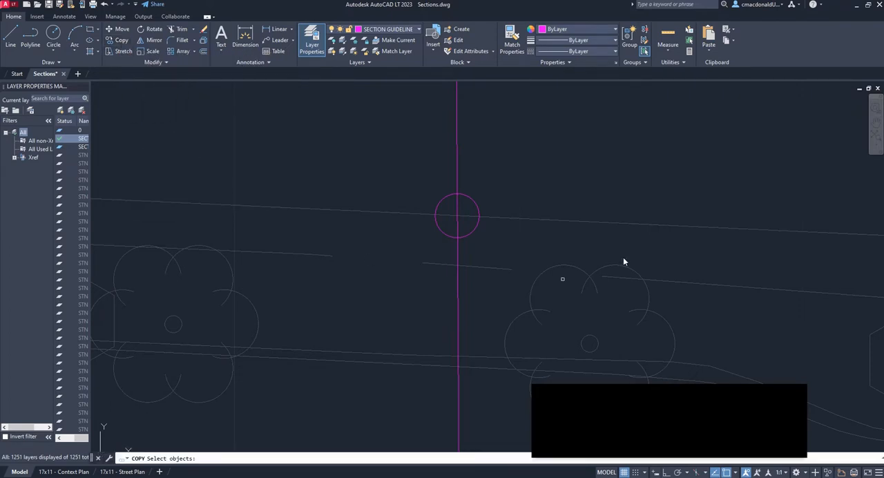
left_click(470, 198)
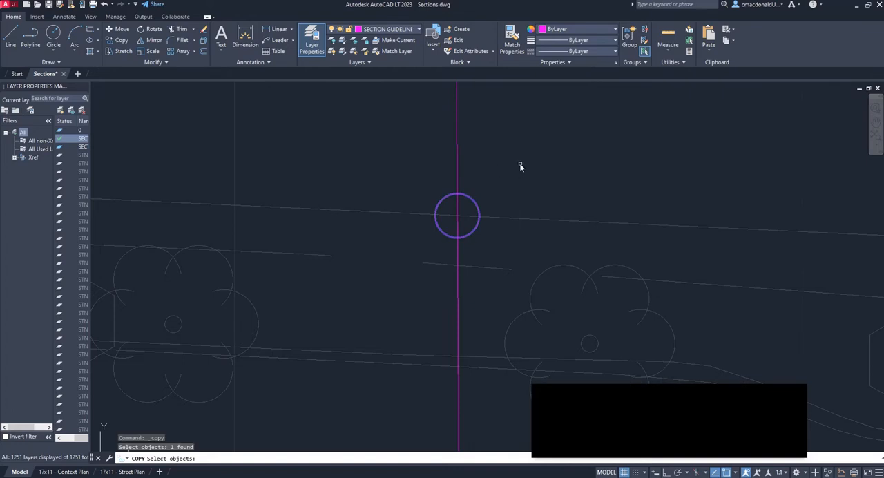
key("Return")
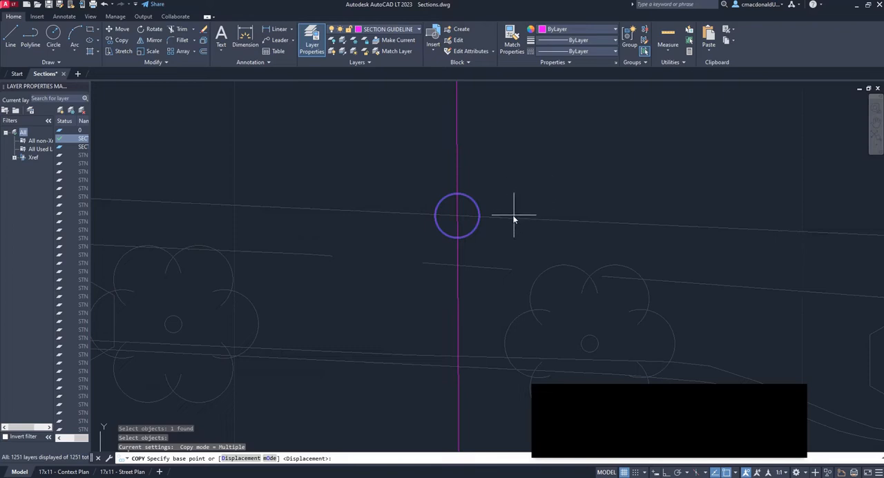
scroll(518, 200, "up", 2)
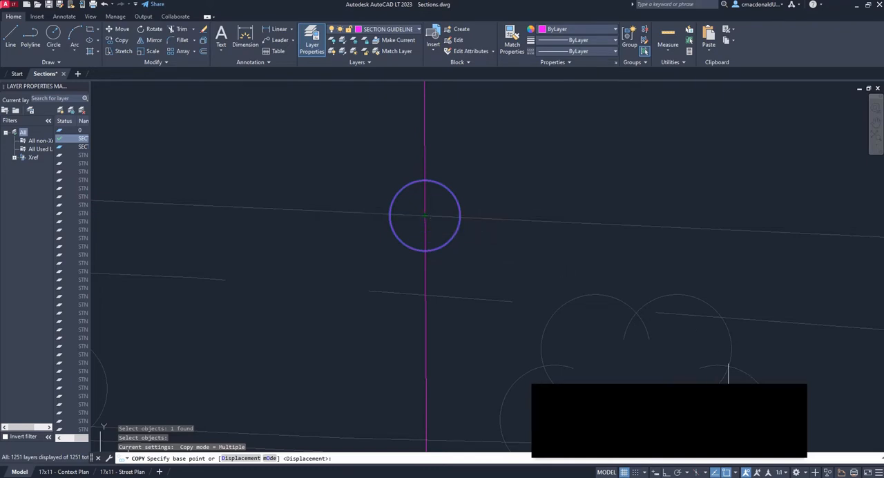
left_click(737, 414)
left_click(424, 215)
scroll(425, 215, "down", 2)
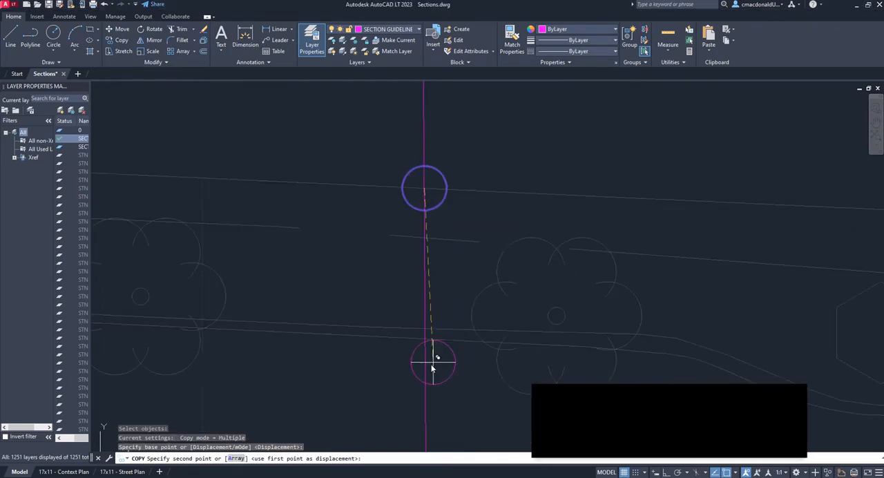
middle_click_drag(415, 377, 359, 320)
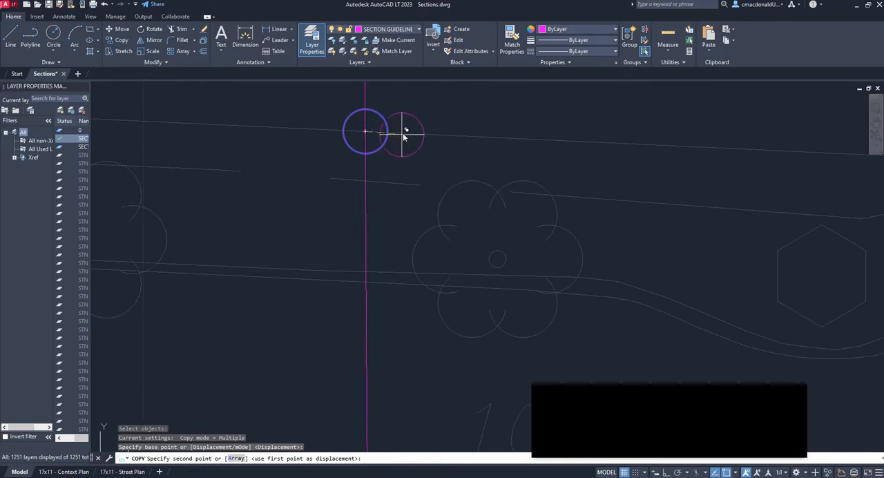
scroll(367, 299, "up", 2)
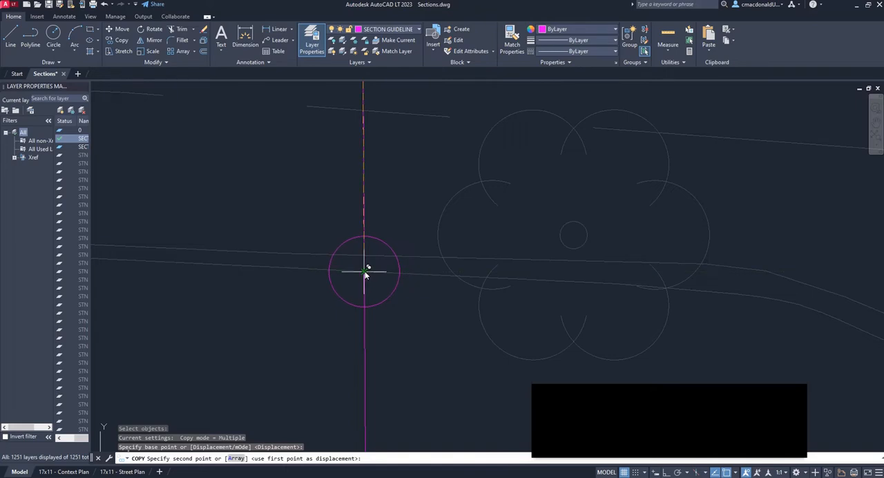
left_click(366, 272)
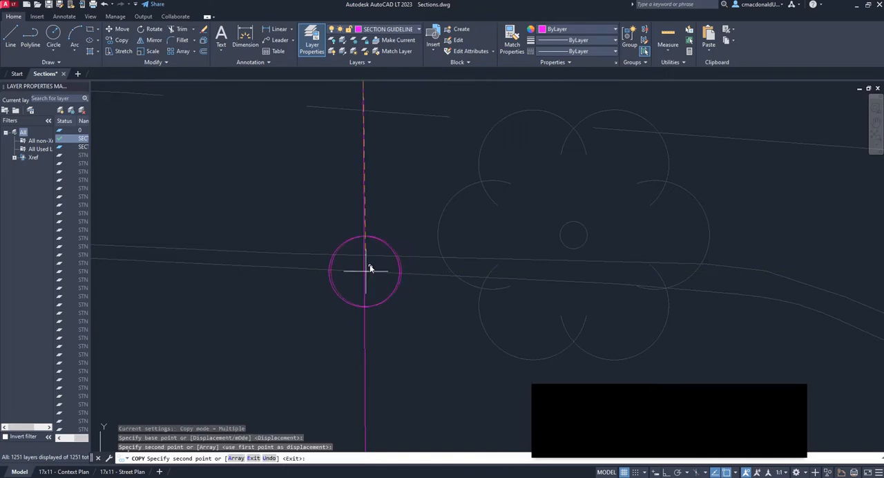
Place another copy of the marker circle where the section line crosses the outermost curb line on the park's north edge
scroll(373, 173, "down", 3)
middle_click_drag(439, 306, 436, 283)
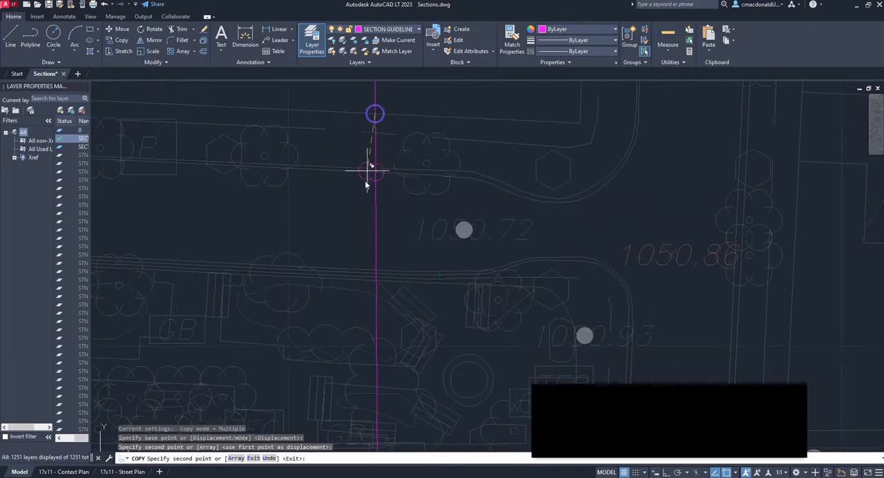
scroll(373, 204, "up", 5)
scroll(380, 169, "down", 2)
scroll(398, 124, "down", 2)
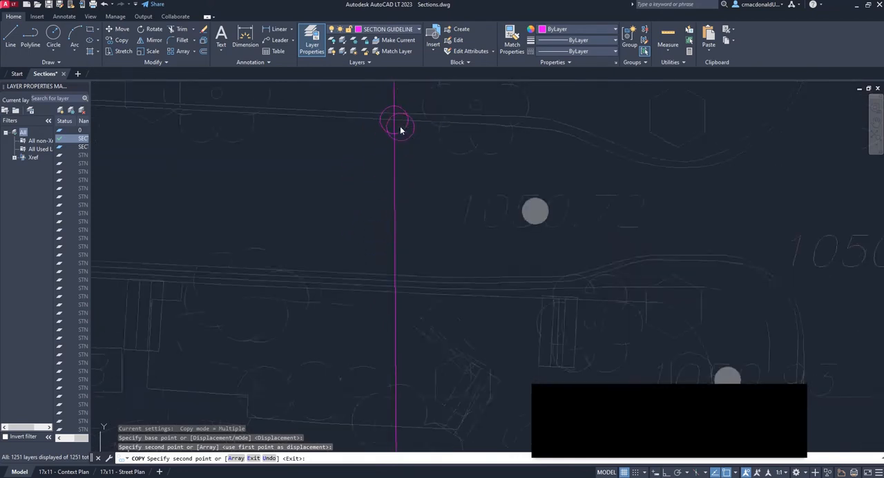
scroll(399, 127, "down", 2)
scroll(398, 182, "up", 2)
scroll(395, 184, "up", 2)
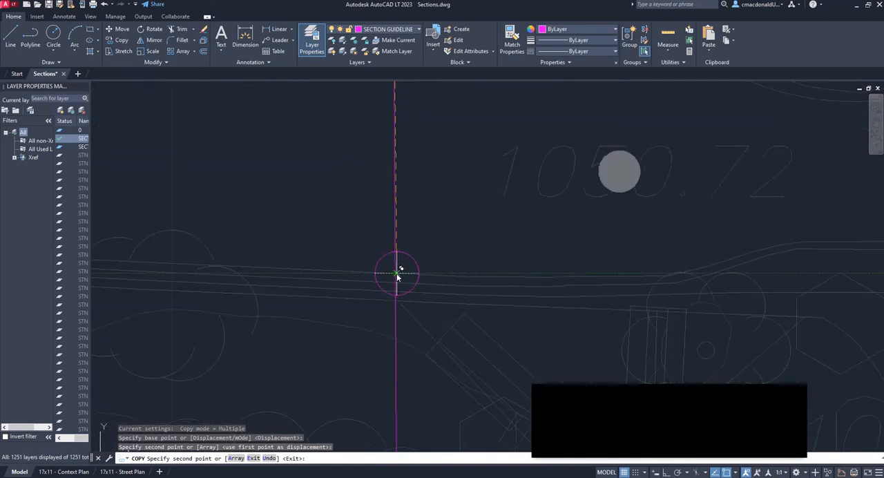
scroll(396, 270, "down", 1)
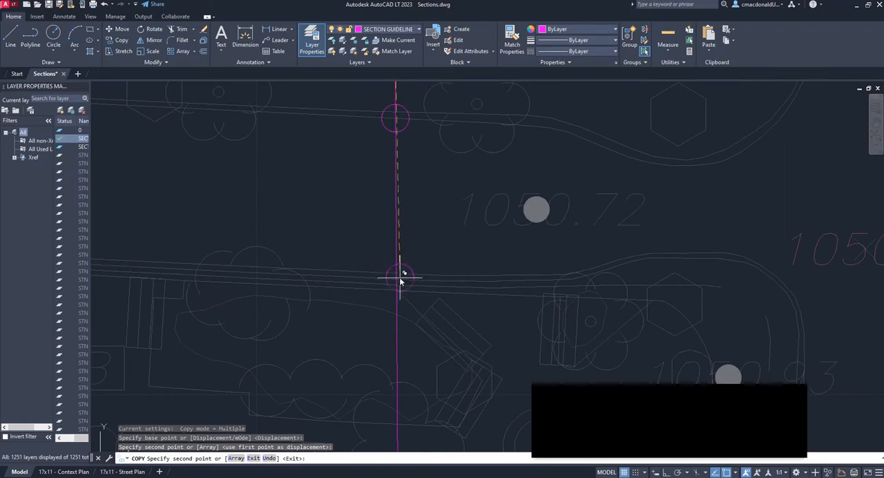
scroll(401, 272, "up", 4)
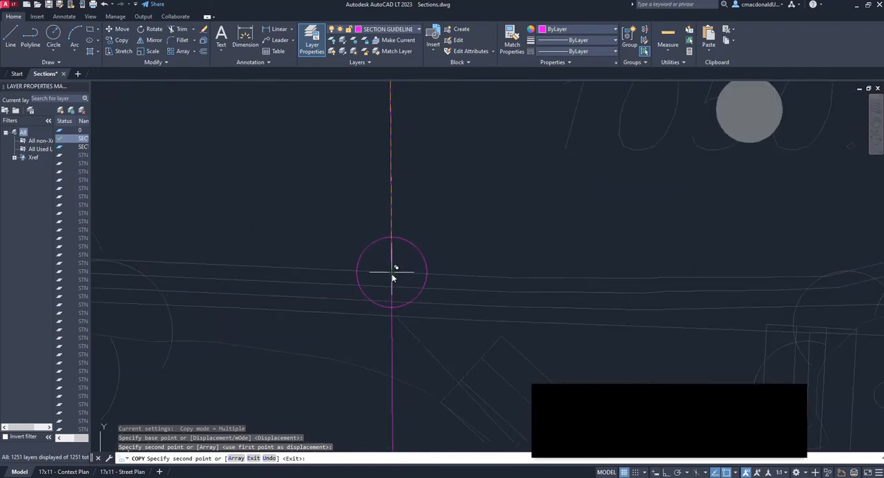
left_click(392, 273)
Place a marker circle copy where the section line crosses the outermost curb line between the park and 17th Avenue
scroll(418, 207, "down", 3)
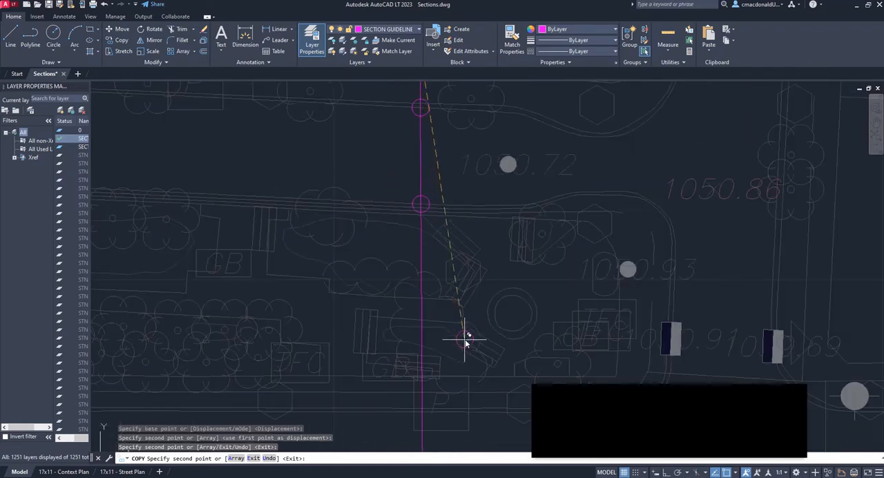
scroll(409, 301, "up", 3)
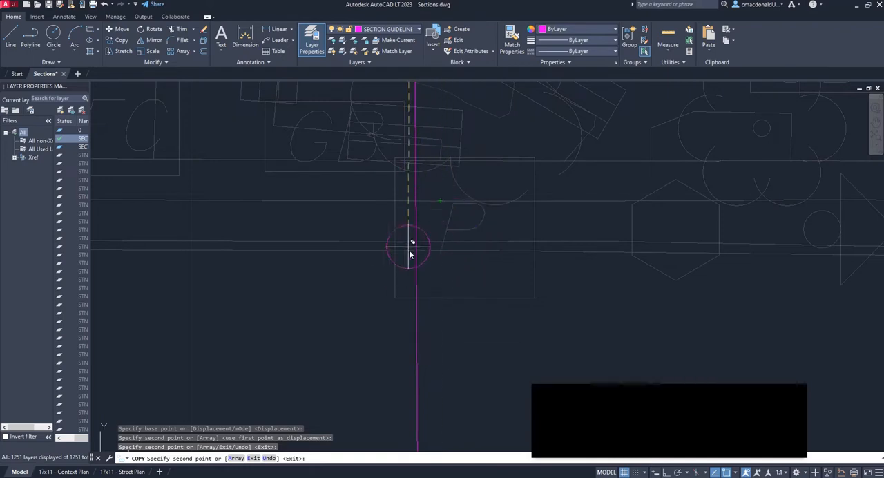
scroll(409, 254, "up", 5)
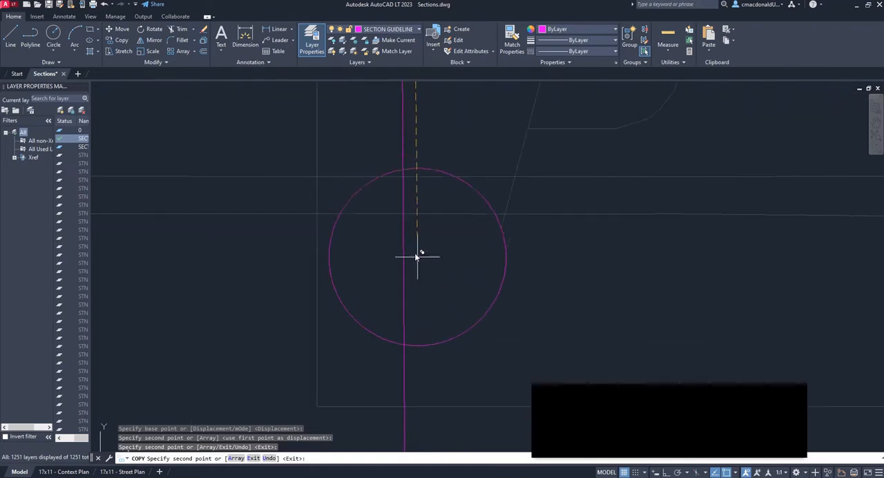
left_click(404, 216)
Place a marker circle copy where the section line crosses the street-side curb line on the south side of 17th Avenue
scroll(402, 158, "down", 6)
scroll(377, 294, "up", 6)
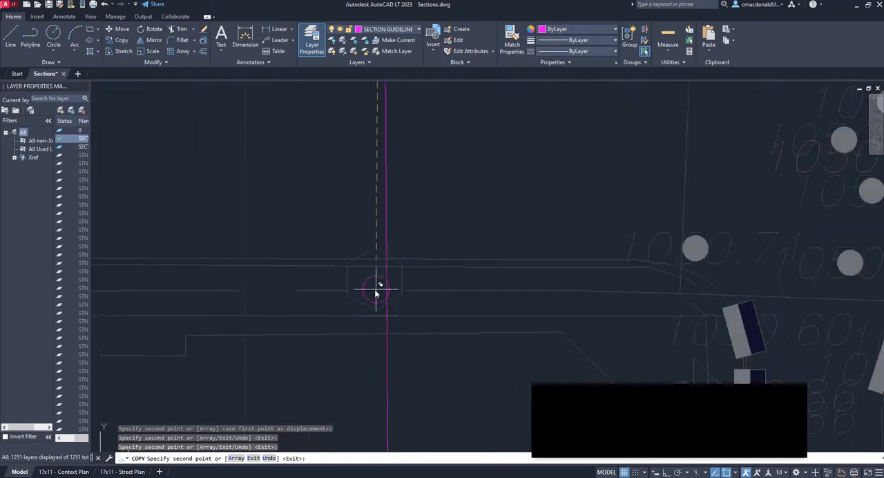
scroll(393, 273, "down", 5)
scroll(435, 199, "up", 5)
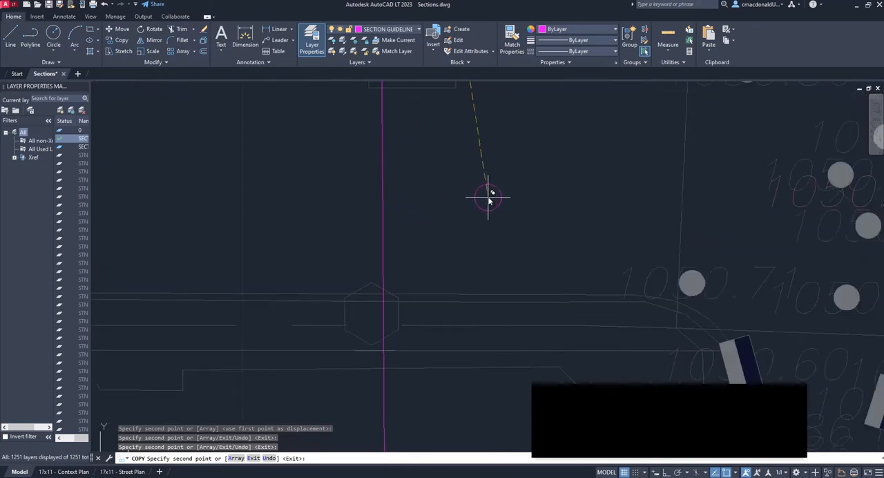
scroll(388, 305, "up", 4)
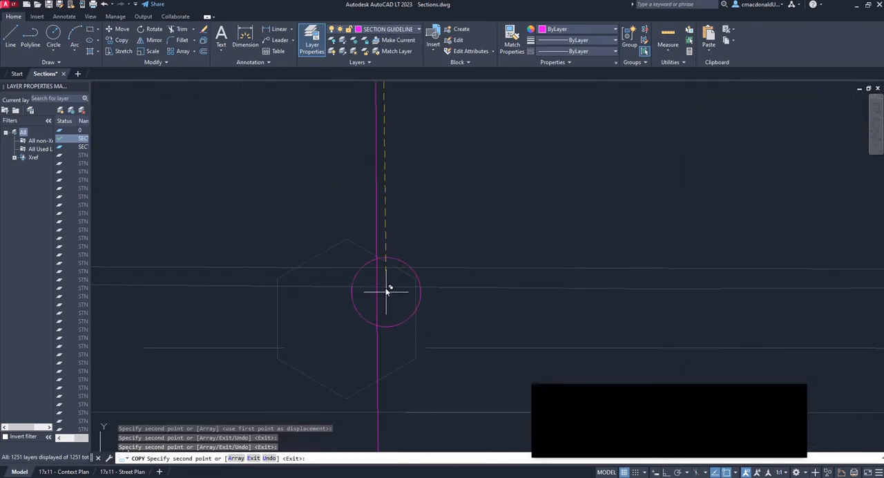
left_click(379, 264)
Place the last marker circle copy at the section line's intersection with the building edge south of 17th Avenue, and end the copying
scroll(396, 227, "down", 2)
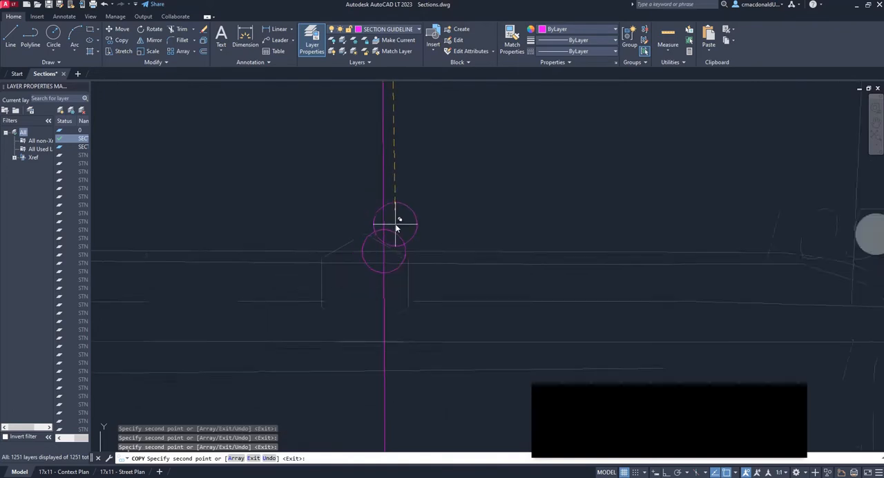
scroll(397, 227, "down", 5)
scroll(414, 276, "up", 2)
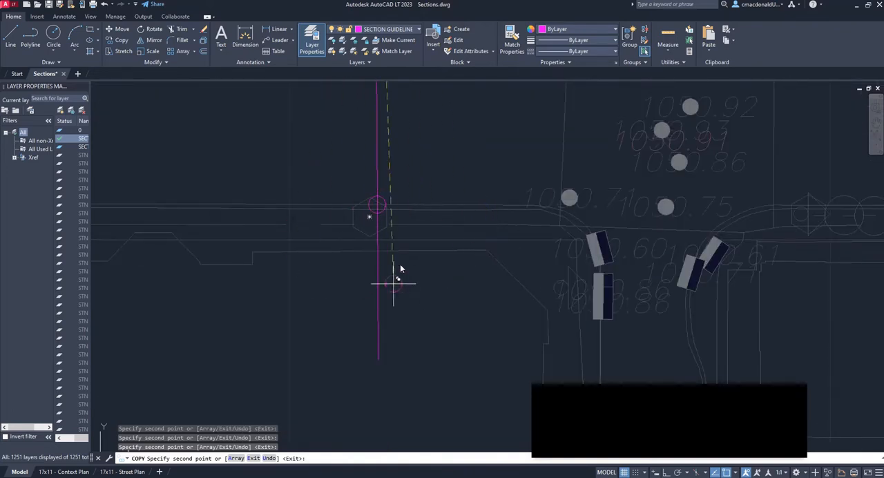
scroll(377, 252, "up", 2)
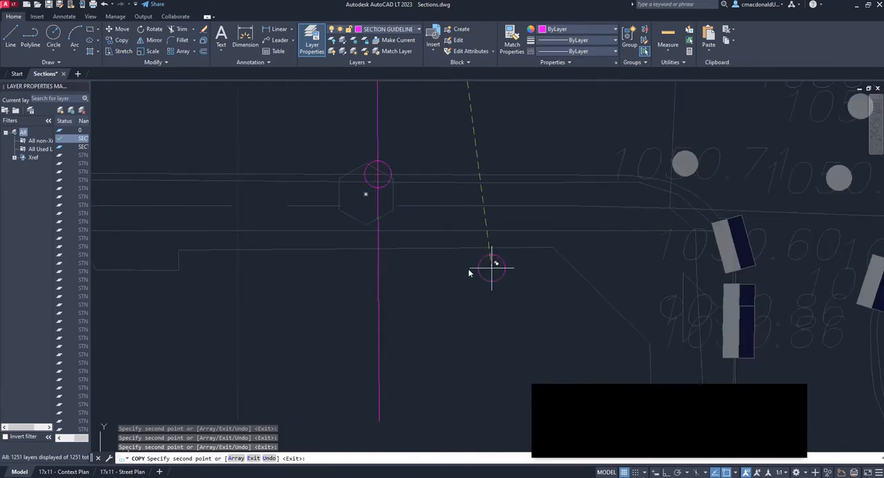
left_click(378, 249)
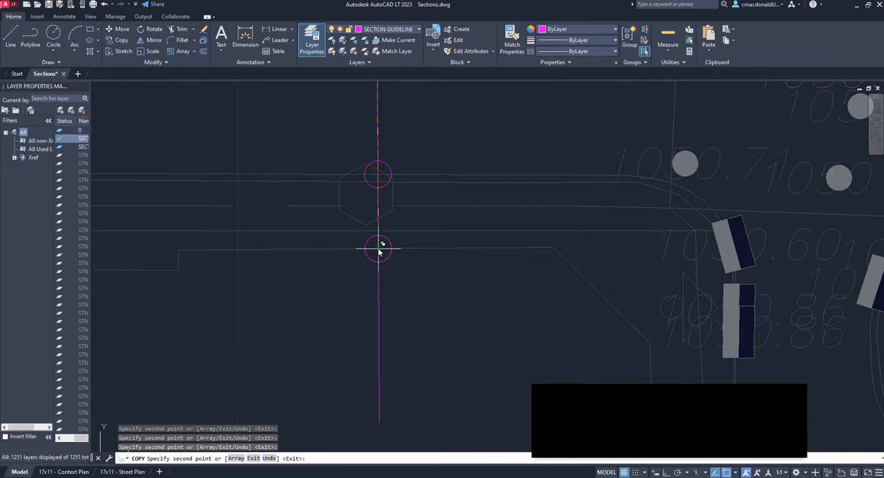
scroll(380, 250, "down", 6)
key("Escape")
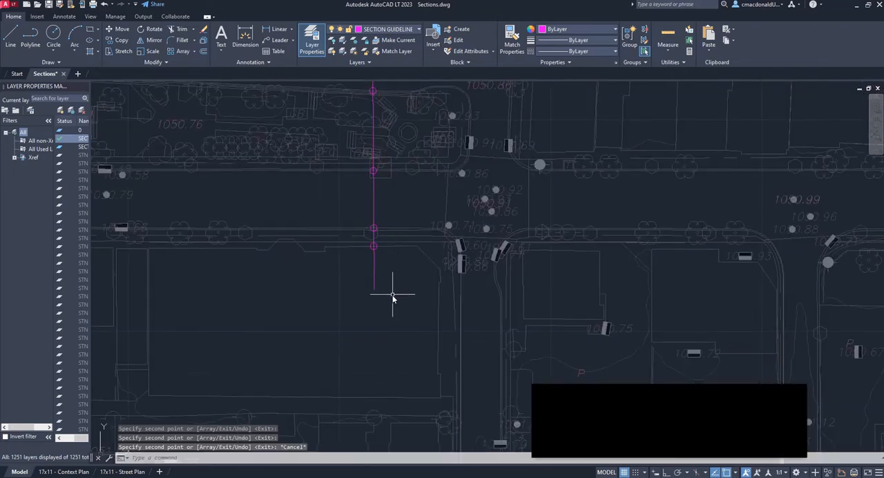
Check the section line with its marker circles against the street layout and look for empty space beside the base plan
scroll(392, 297, "down", 3)
scroll(388, 255, "up", 3)
scroll(391, 236, "down", 2)
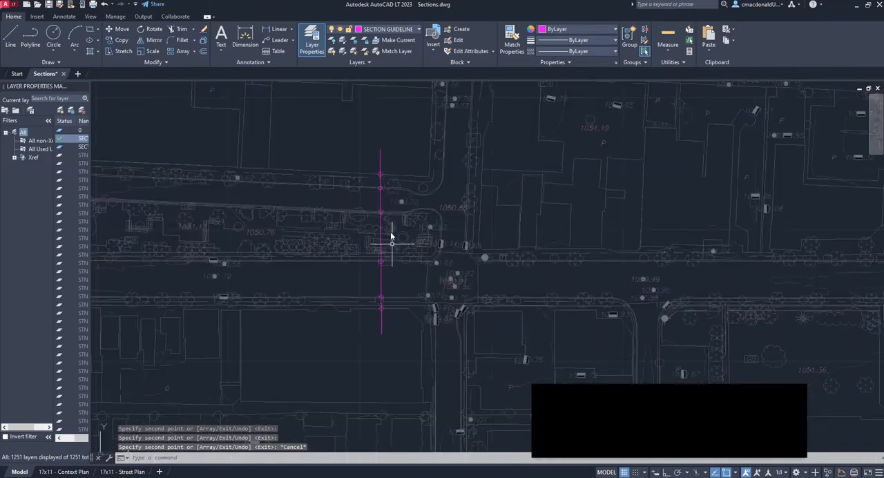
scroll(379, 222, "up", 4)
scroll(374, 257, "down", 2)
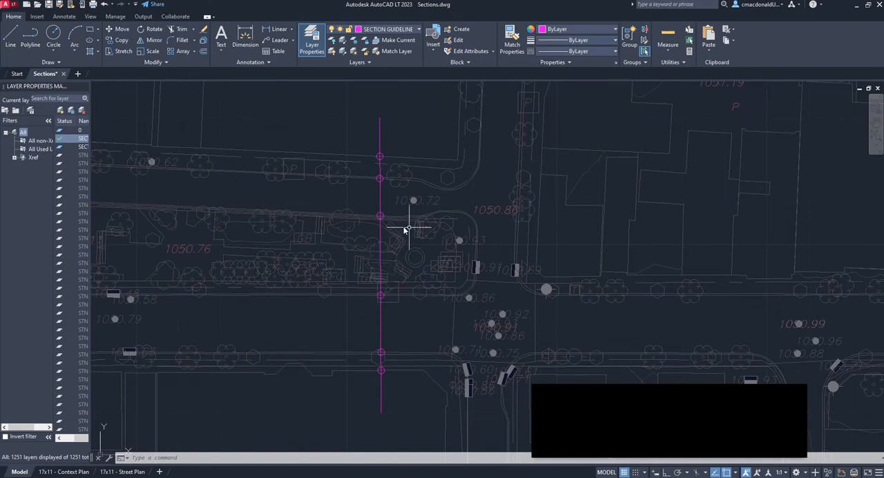
scroll(384, 232, "down", 3)
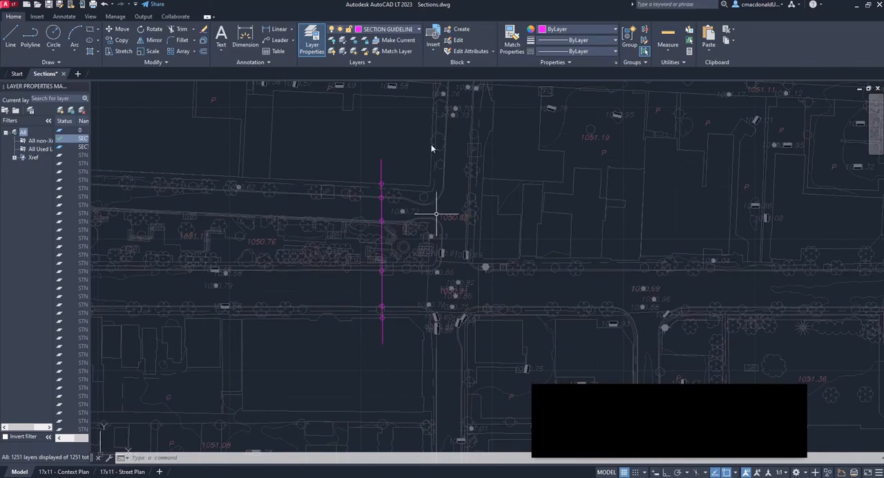
scroll(295, 241, "down", 3)
scroll(296, 241, "down", 3)
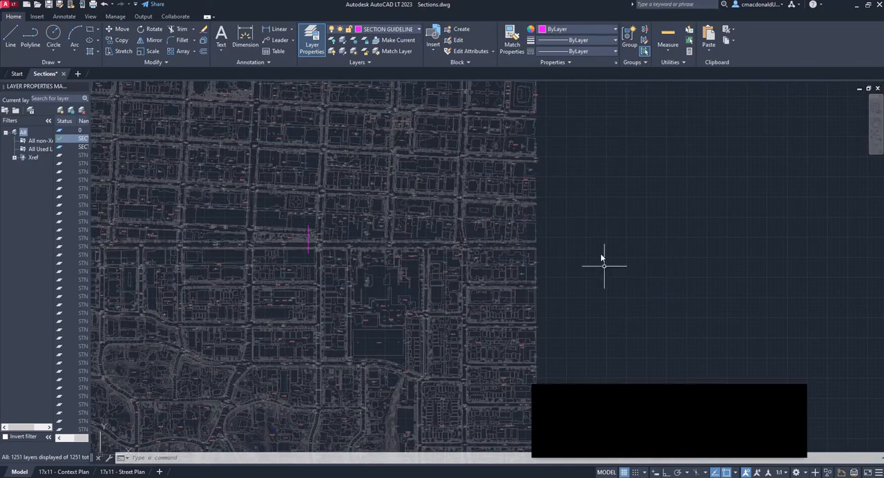
scroll(315, 247, "up", 5)
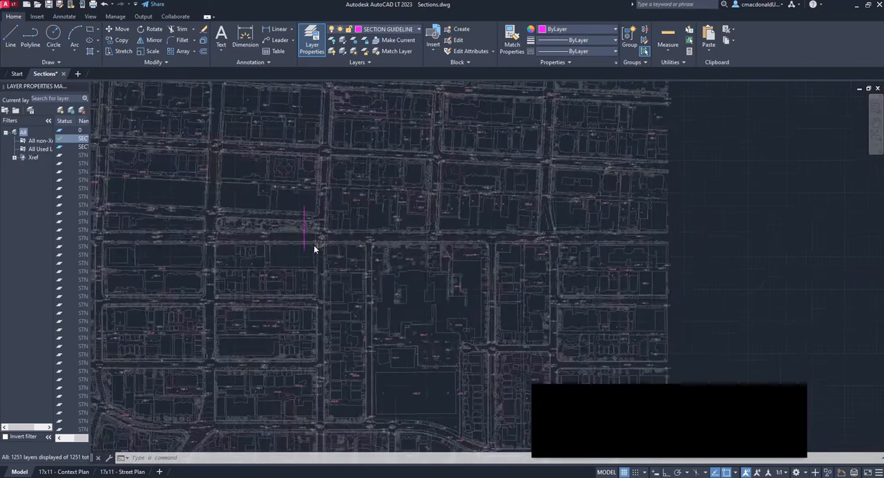
middle_click_drag(295, 234, 350, 297)
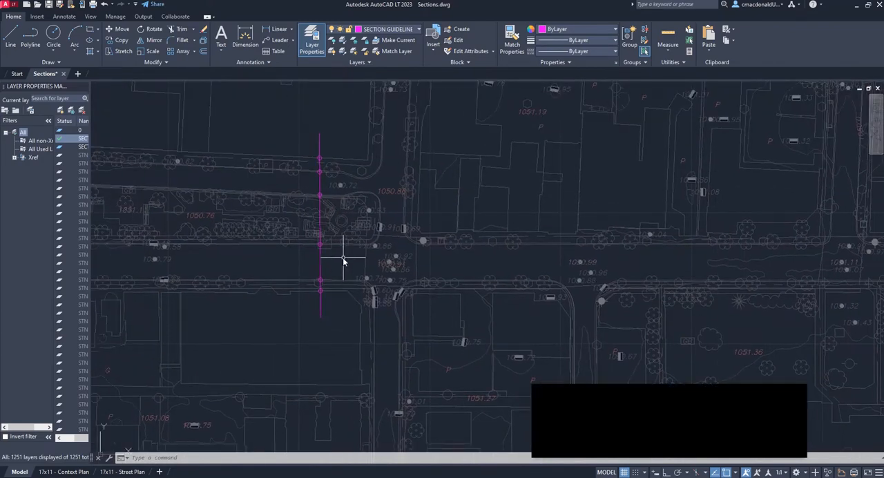
mouse_move(341, 303)
middle_mouse_down()
mouse_move(371, 311)
mouse_move(373, 323)
middle_mouse_up()
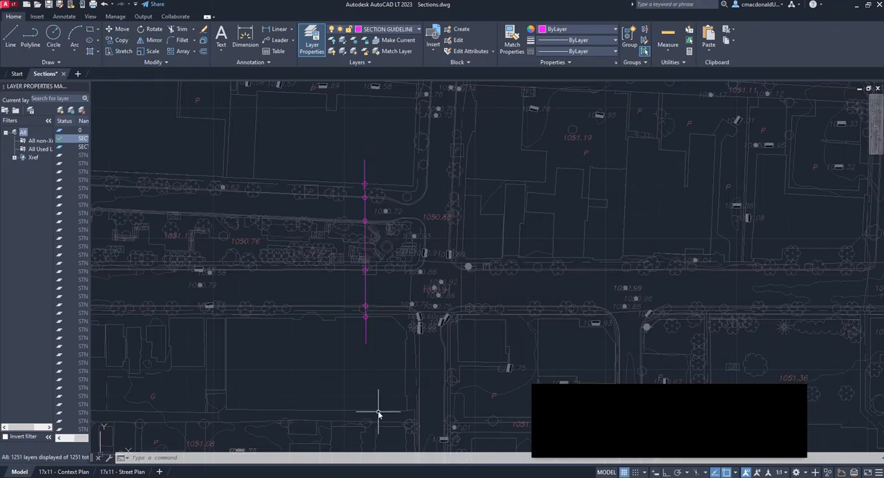
Copy the whole section line together with all its marker circles to the clipboard
left_click(336, 146)
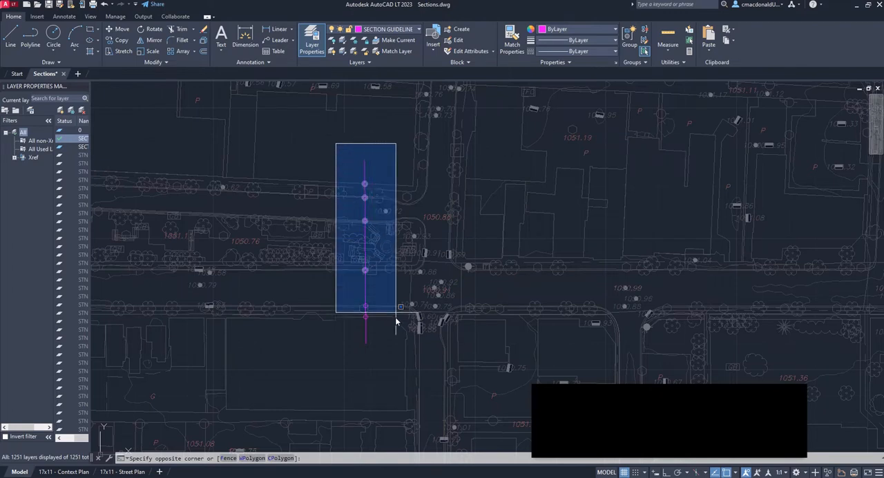
left_click(396, 358)
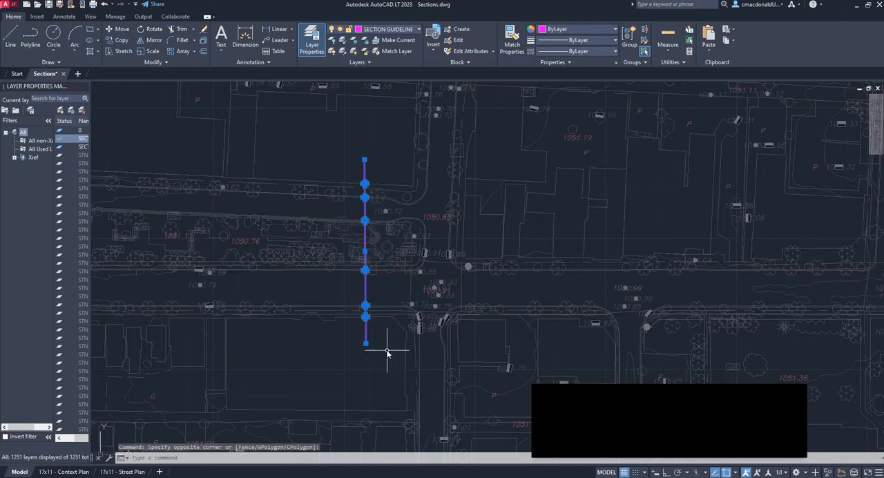
key("ctrl+c")
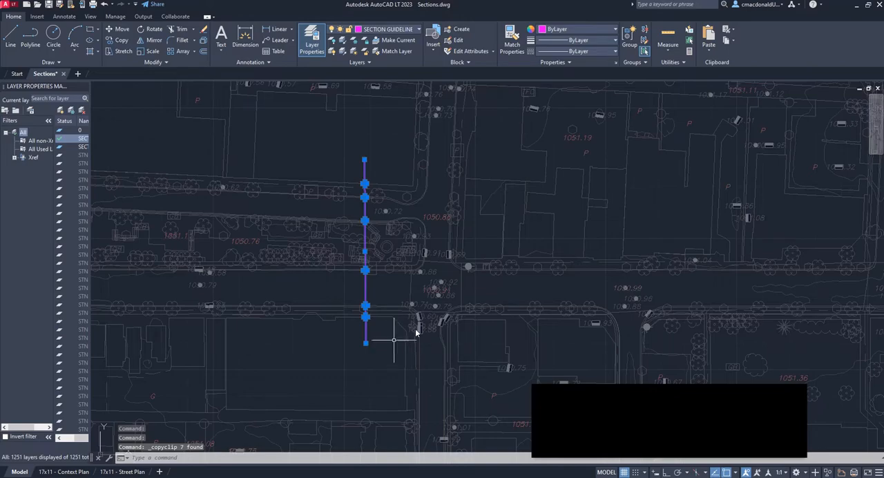
scroll(304, 231, "down", 10)
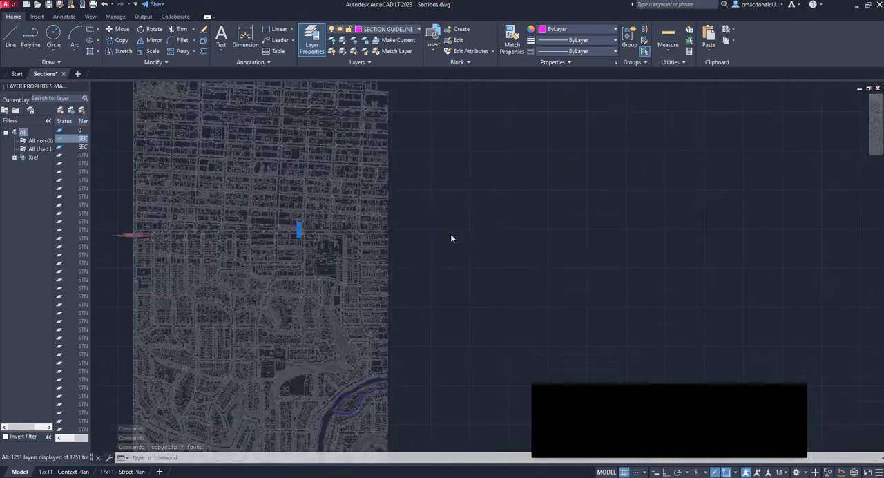
scroll(428, 237, "up", 10)
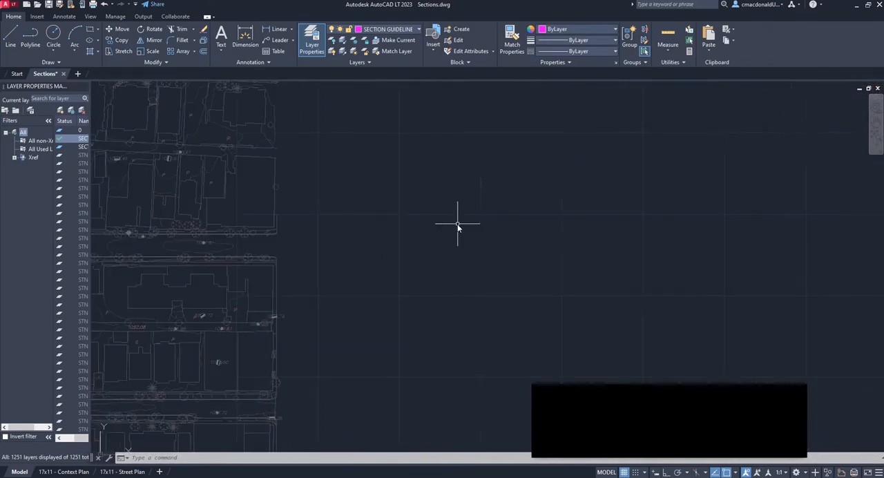
Paste the copied section line with its marker circles into the empty space east of the base plan
key("ctrl+v")
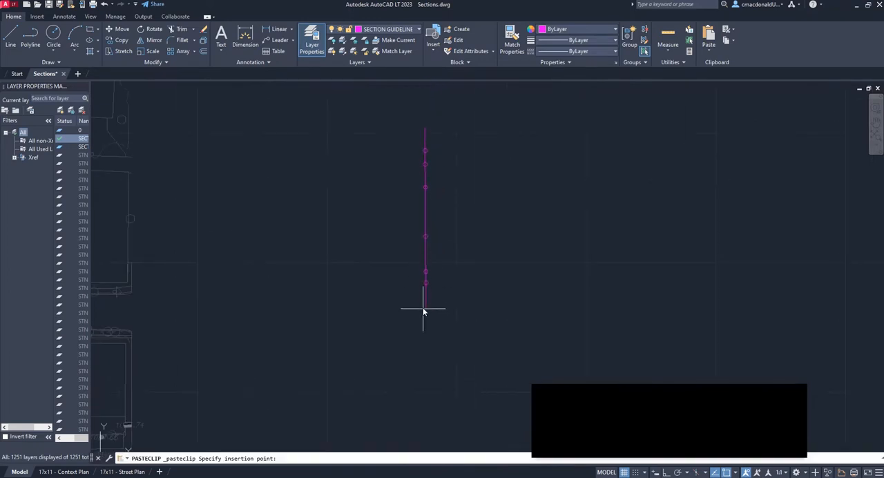
left_click(415, 277)
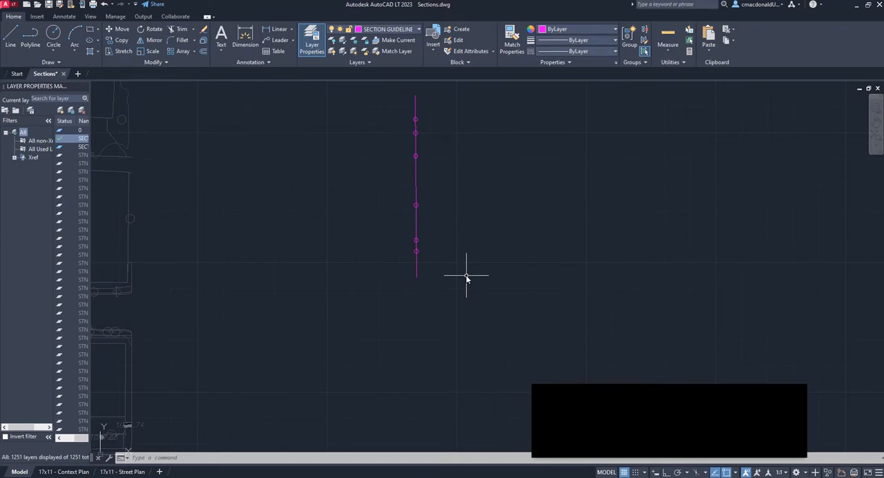
left_click(762, 407)
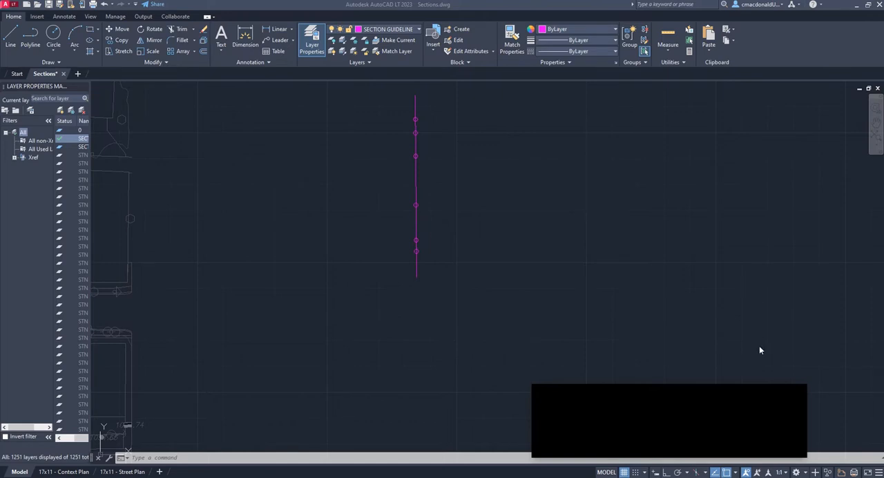
left_click(735, 306)
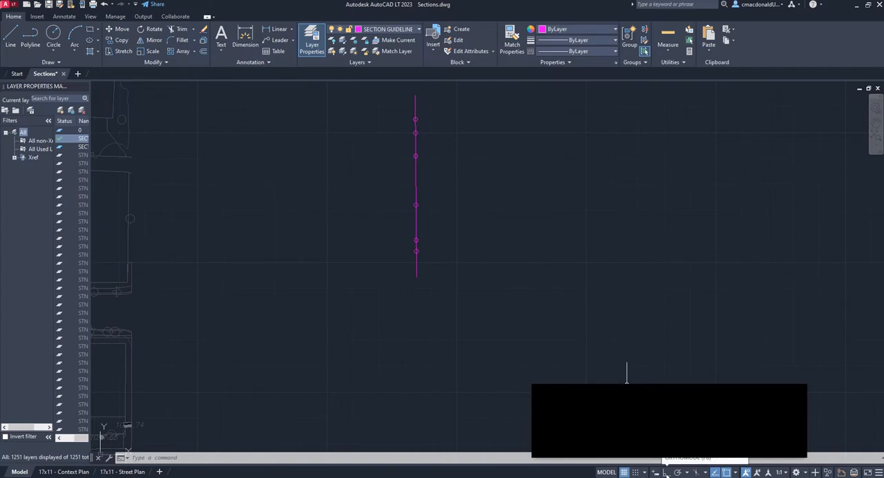
With Ortho mode on, draw a horizontal line about 131 units long eastward from the pasted section line's lower endpoint
left_click(665, 473)
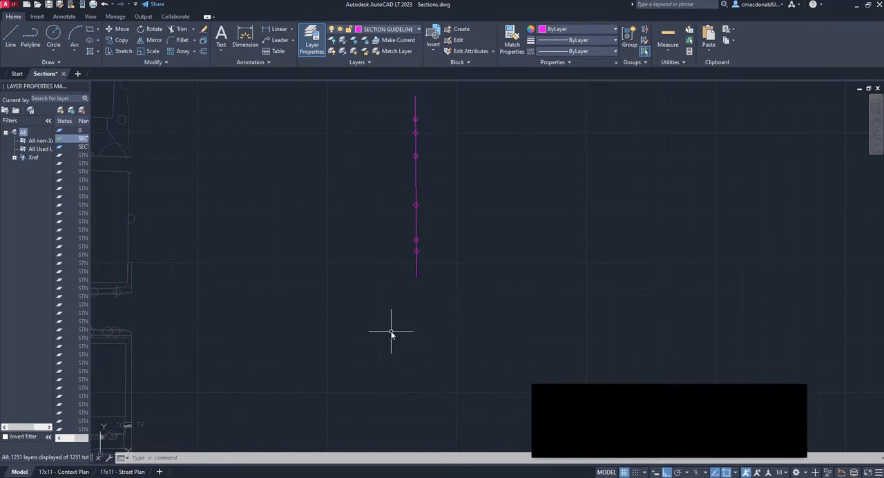
left_click(9, 38)
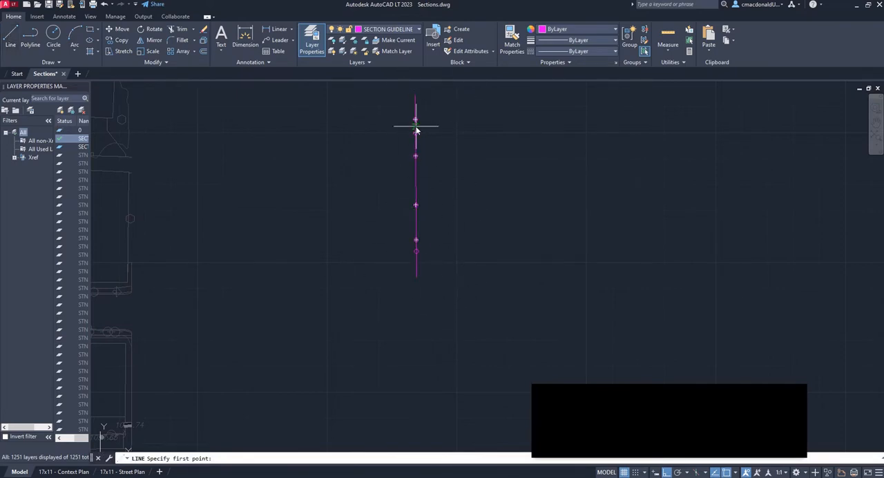
left_click(415, 278)
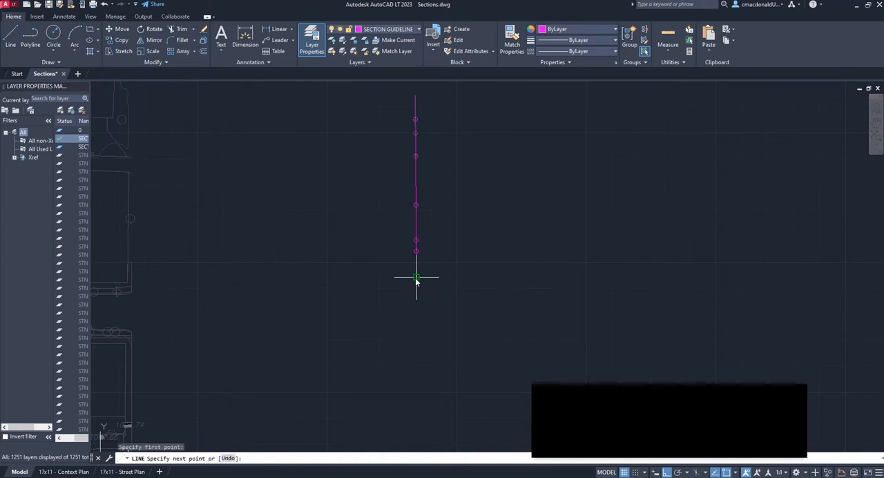
scroll(411, 276, "down", 6)
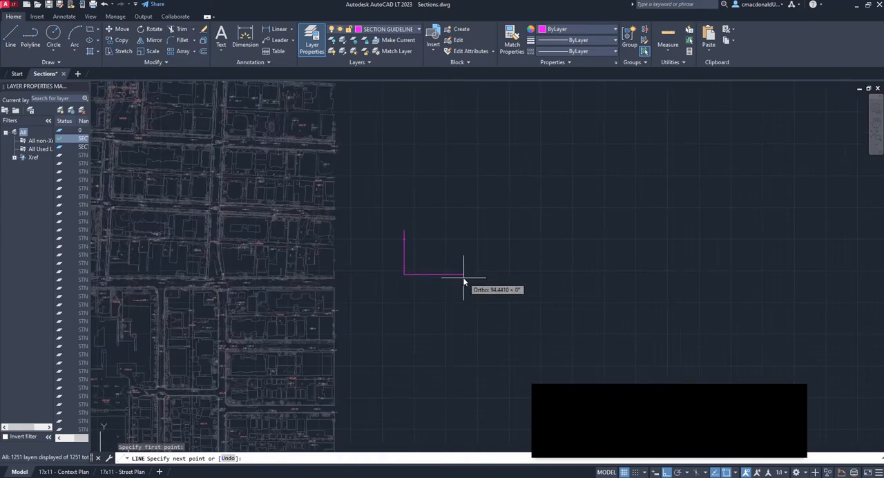
scroll(463, 277, "up", 4)
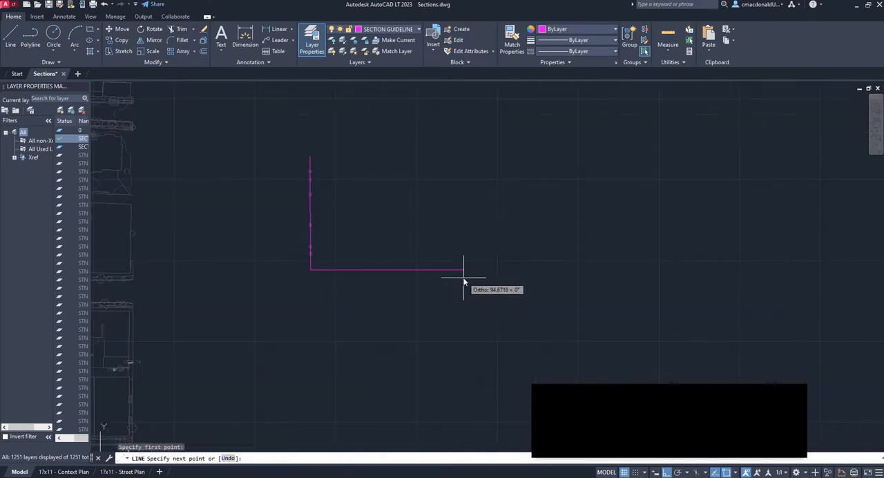
left_click(522, 269)
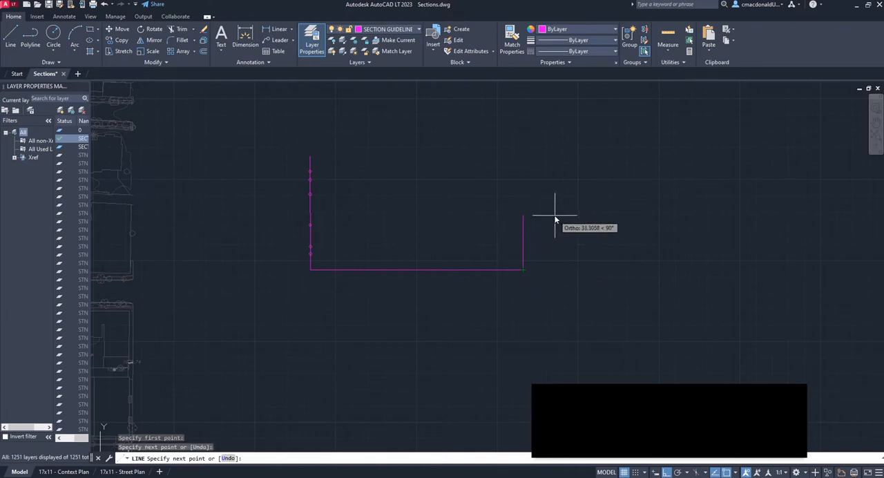
key("Escape")
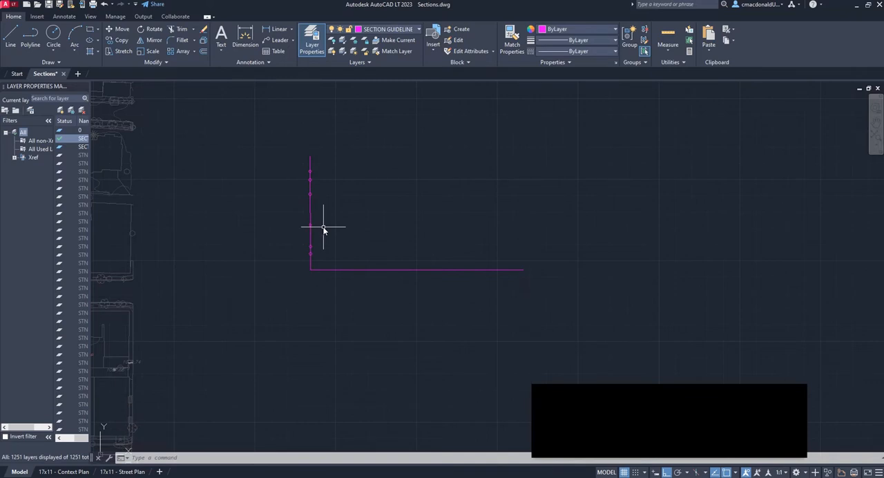
Rotate the pasted section line and its circles about its lower endpoint, using Reference along its length to align it with the horizontal line
left_click(290, 124)
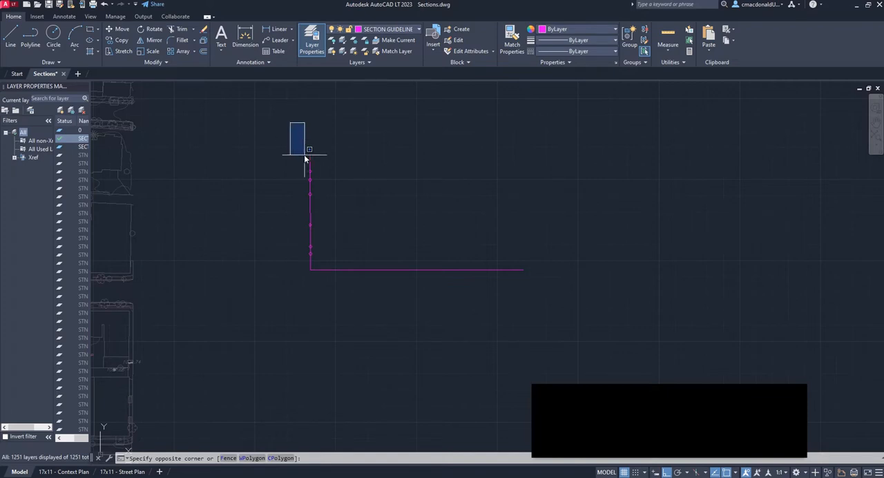
left_click(356, 301)
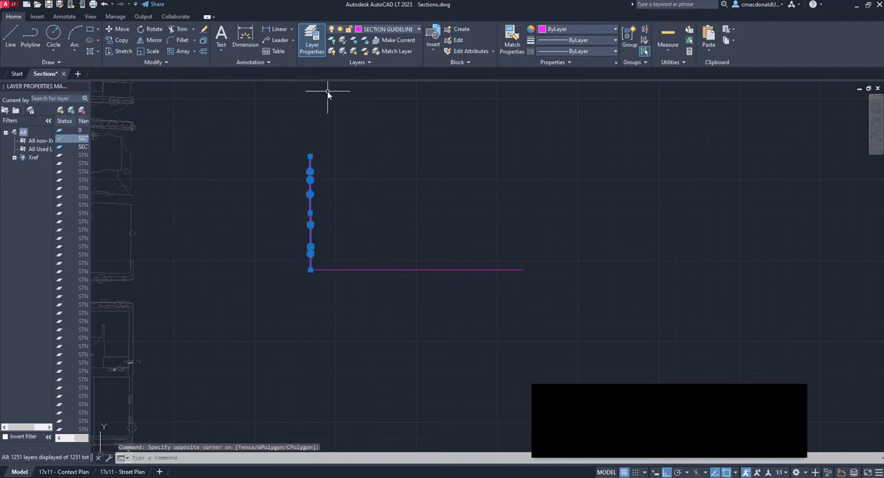
left_click(154, 29)
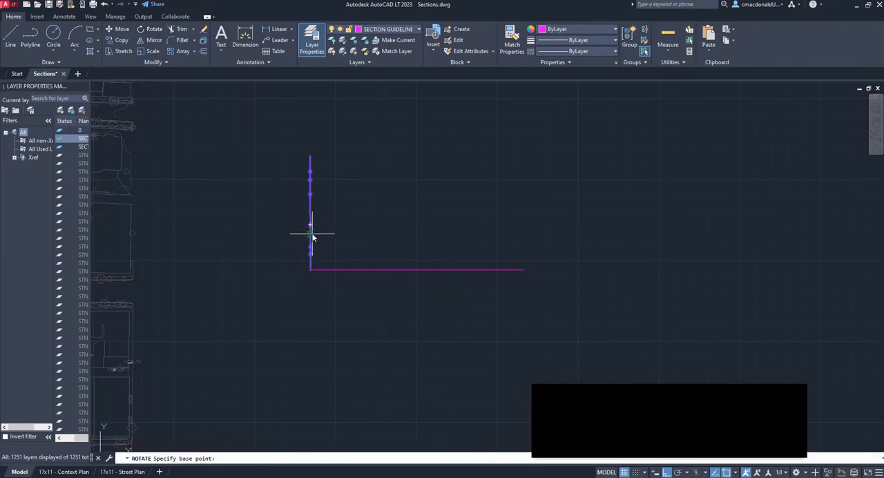
scroll(320, 278, "up", 3)
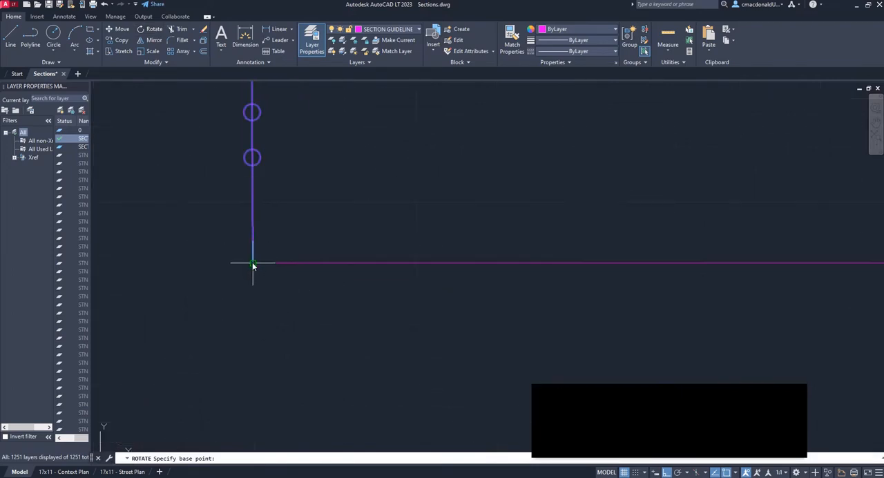
scroll(252, 261, "down", 3)
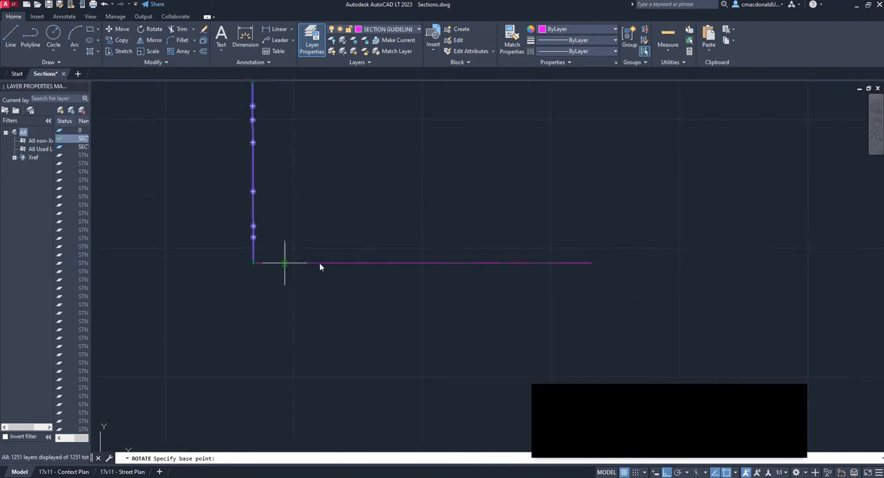
scroll(207, 284, "up", 3)
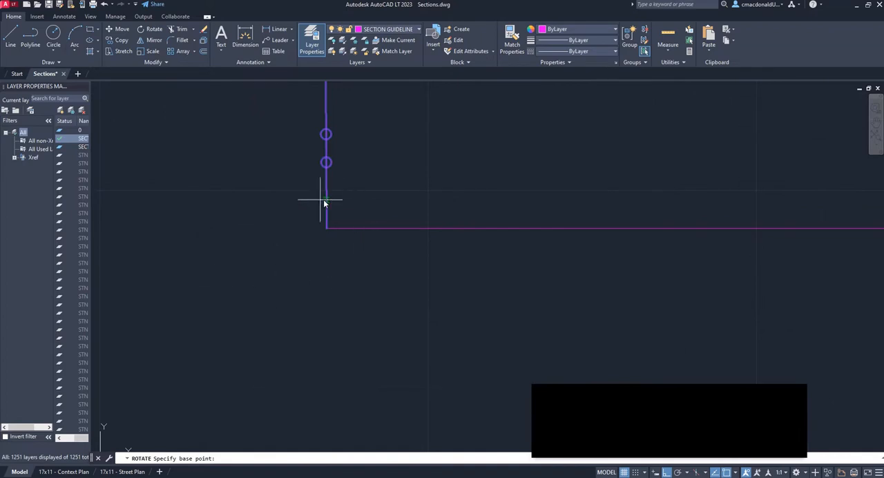
left_click(326, 229)
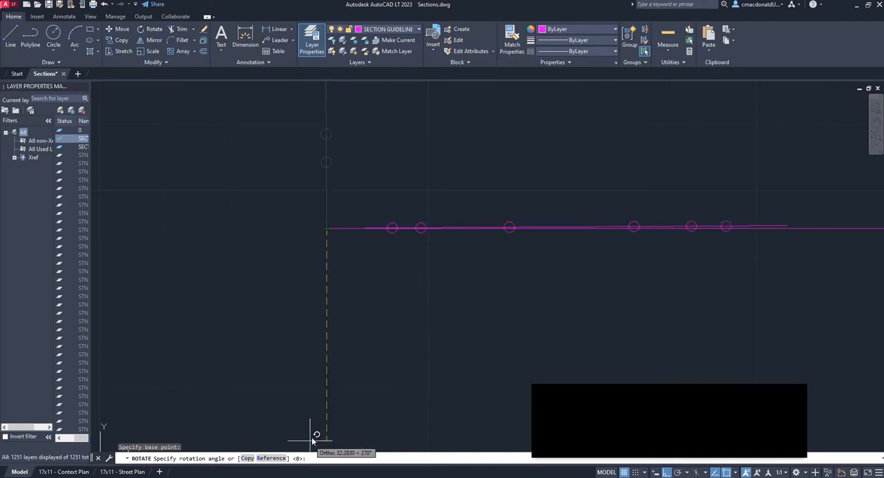
left_click(263, 458)
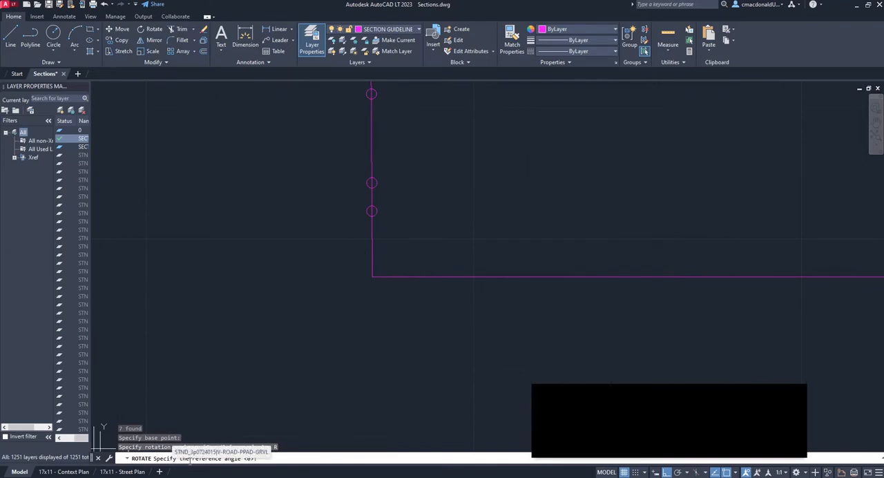
left_click(372, 276)
scroll(358, 304, "down", 3)
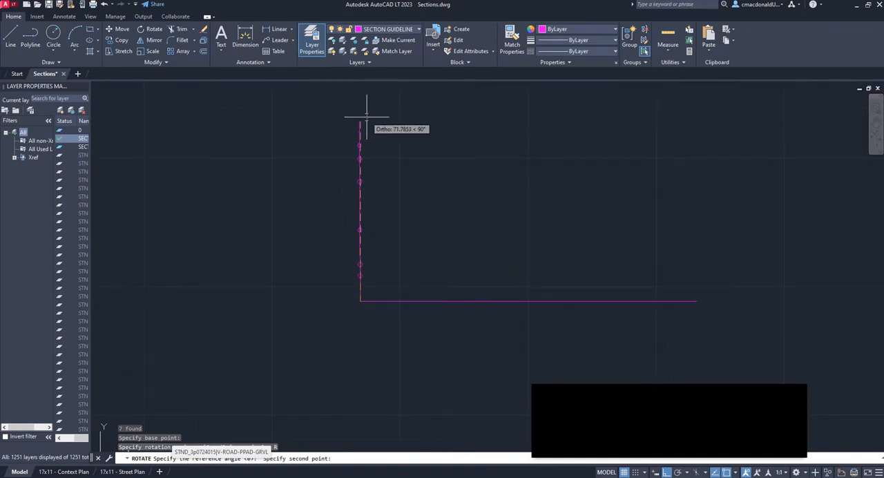
scroll(365, 120, "up", 5)
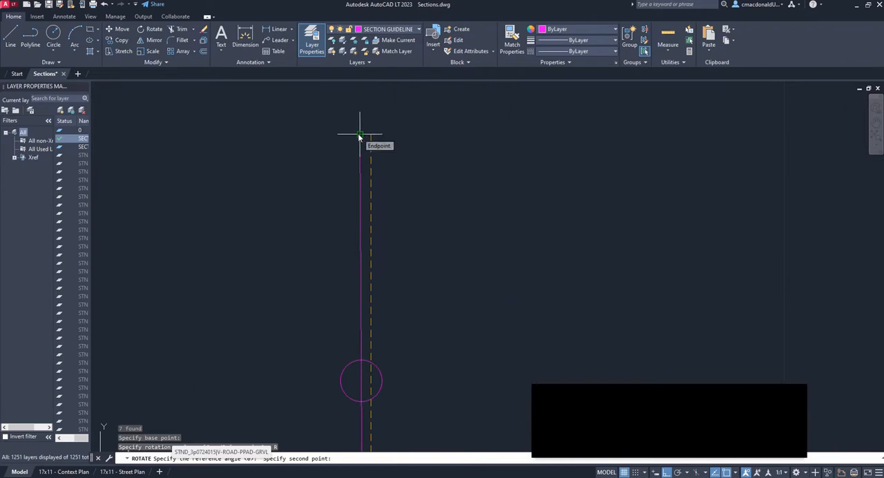
left_click(359, 136)
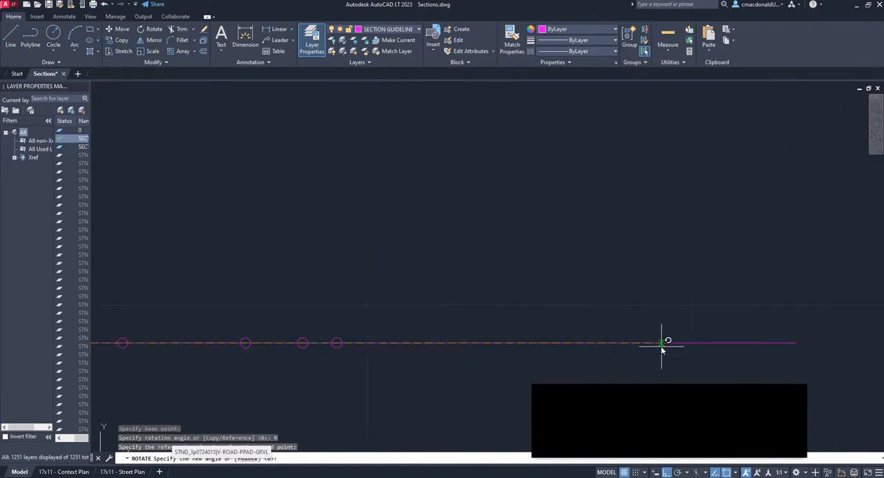
scroll(662, 351, "down", 2)
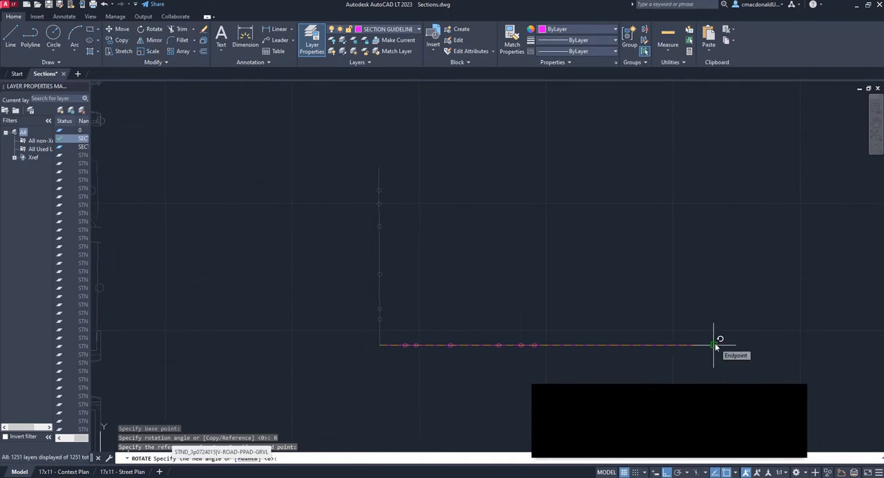
left_click(714, 345)
Inspect the marker circles along the rotated section line and select the one nearest the rotation point
scroll(476, 360, "up", 3)
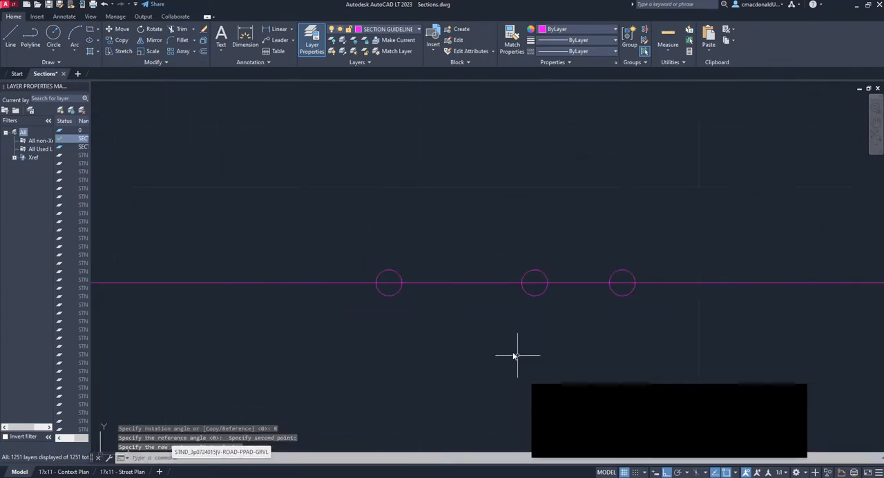
scroll(571, 282, "down", 5)
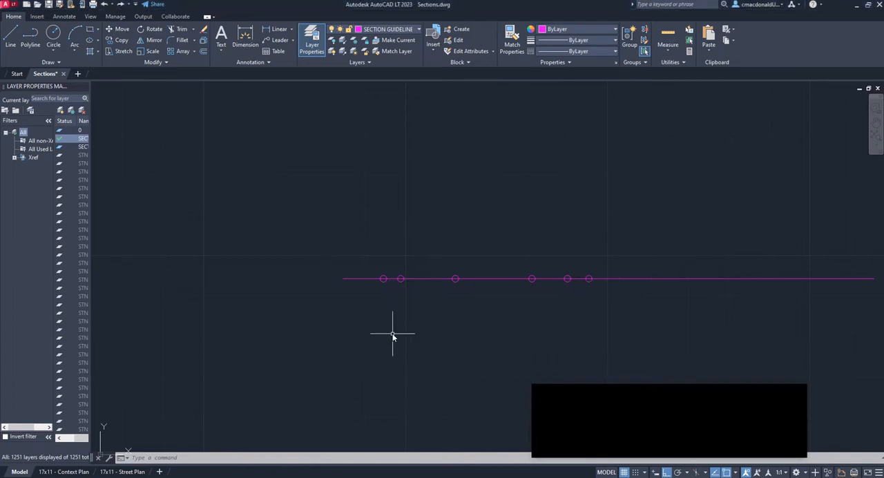
scroll(385, 296, "up", 5)
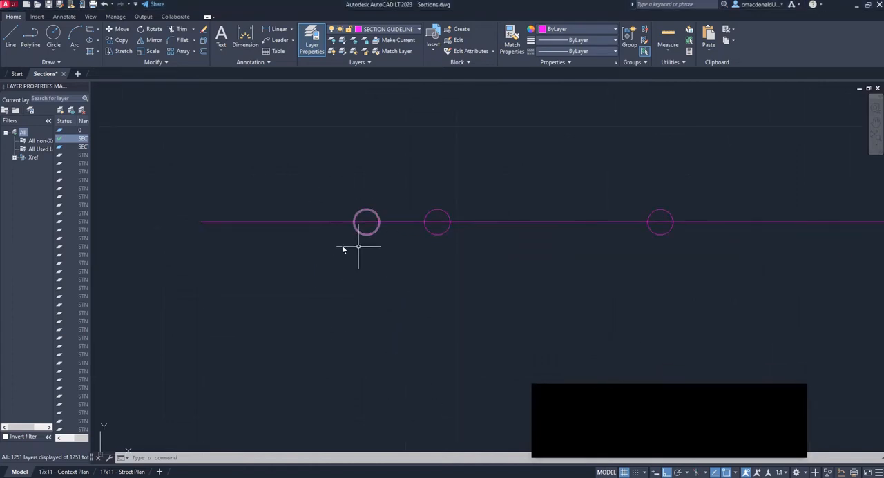
left_click(377, 222)
scroll(390, 263, "down", 2)
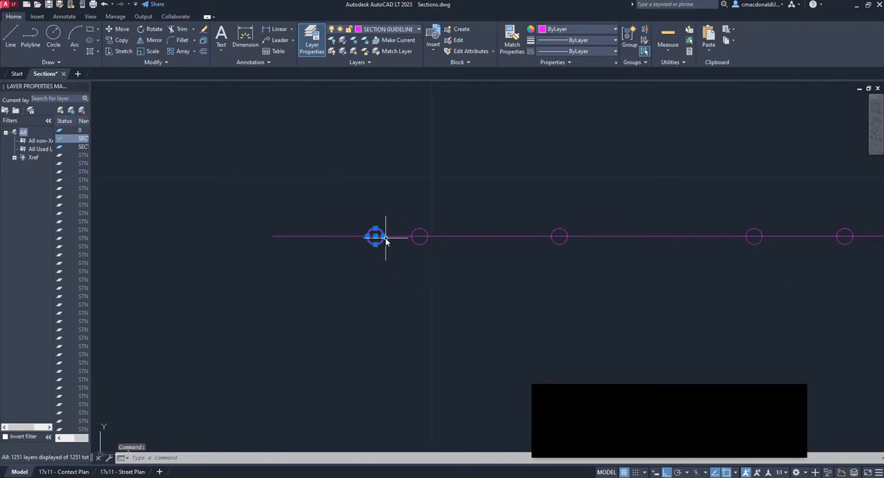
scroll(384, 234, "down", 2)
middle_click_drag(388, 237, 396, 168)
scroll(388, 167, "up", 4)
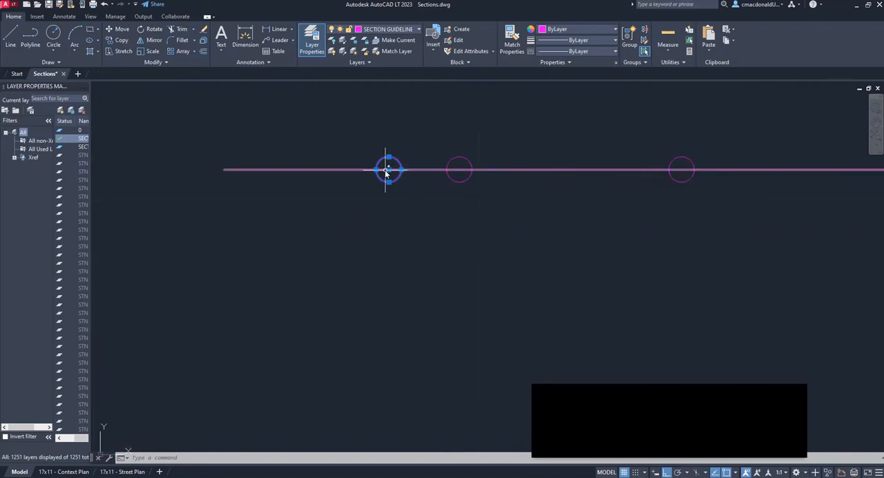
Compare the selected marker circle with its counterpart on the original section line in the base plan, and clear the selection
scroll(390, 170, "down", 15)
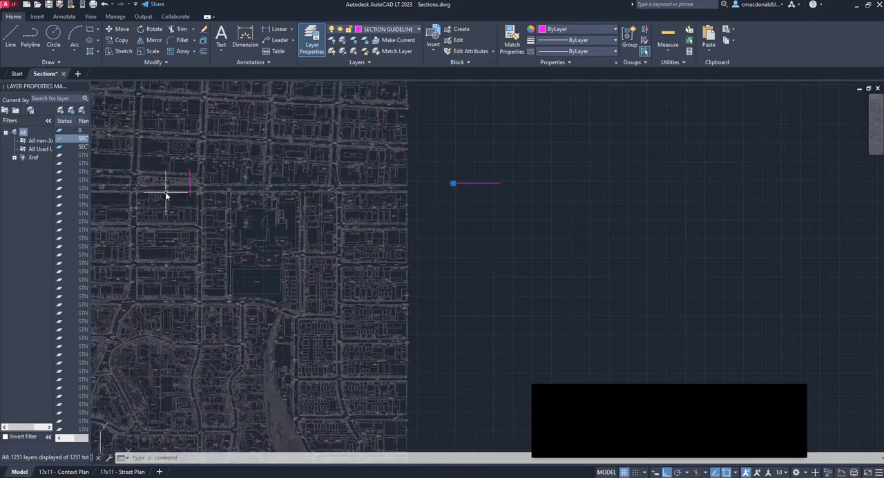
scroll(167, 191, "up", 10)
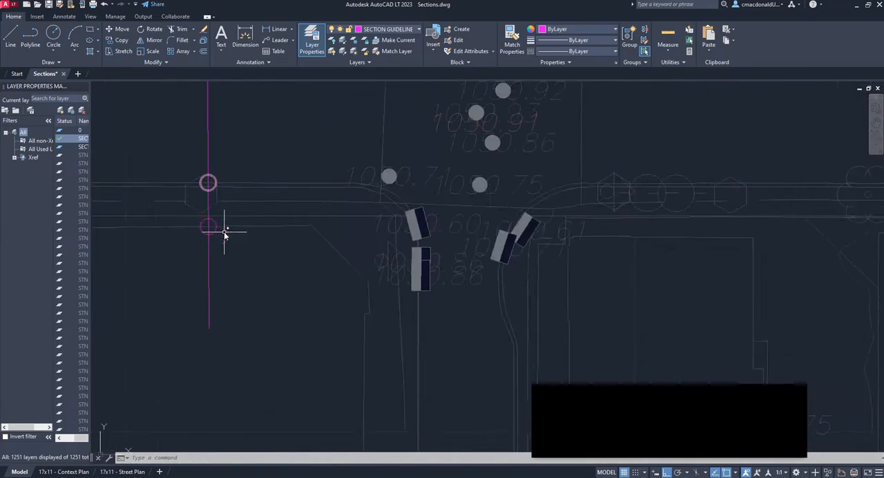
scroll(208, 230, "down", 2)
scroll(208, 229, "down", 8)
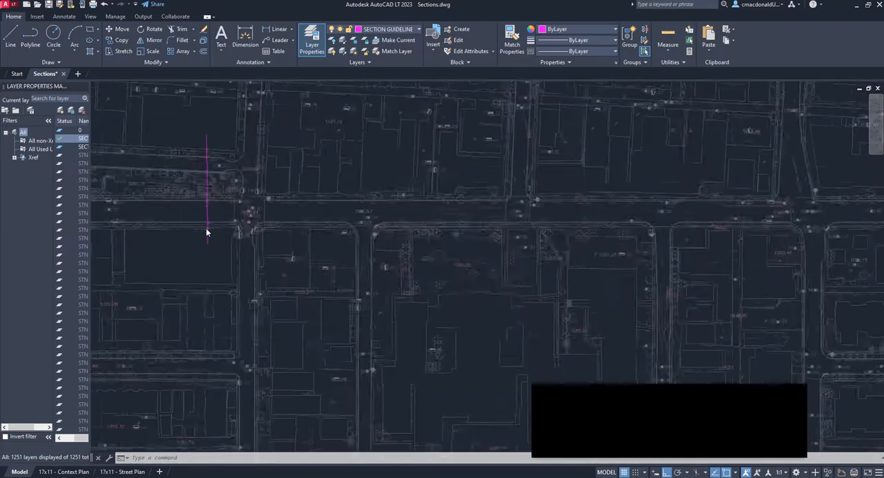
middle_click_drag(535, 256, 148, 309)
scroll(493, 278, "up", 8)
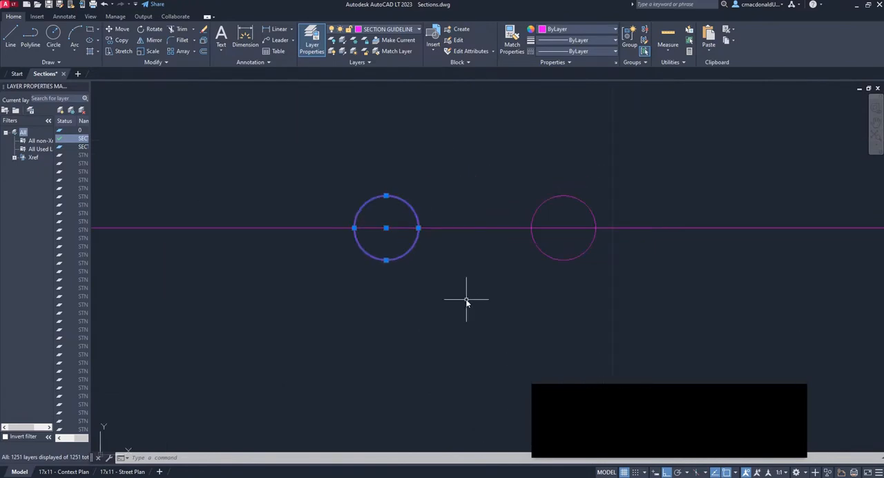
scroll(467, 299, "down", 6)
scroll(460, 285, "up", 5)
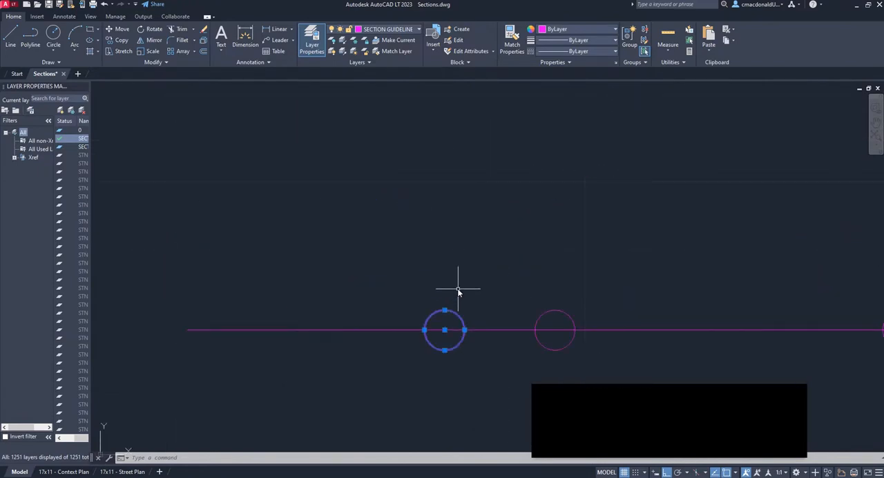
key("Escape")
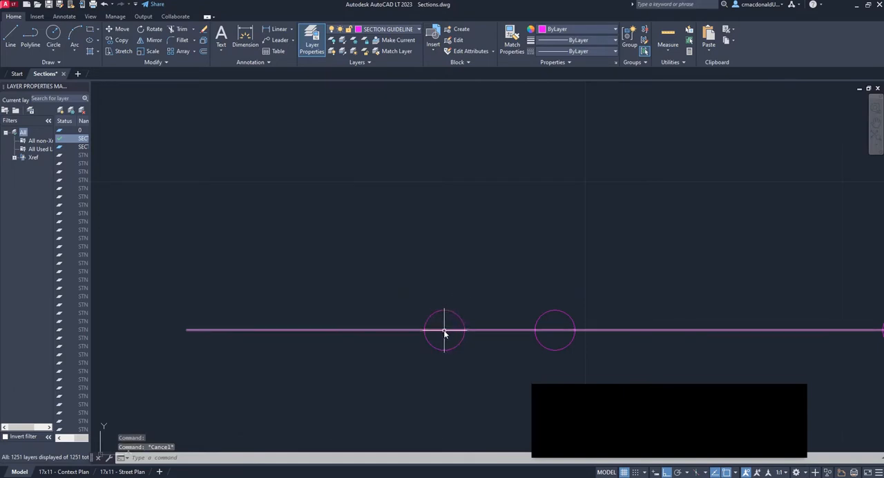
scroll(443, 330, "down", 5)
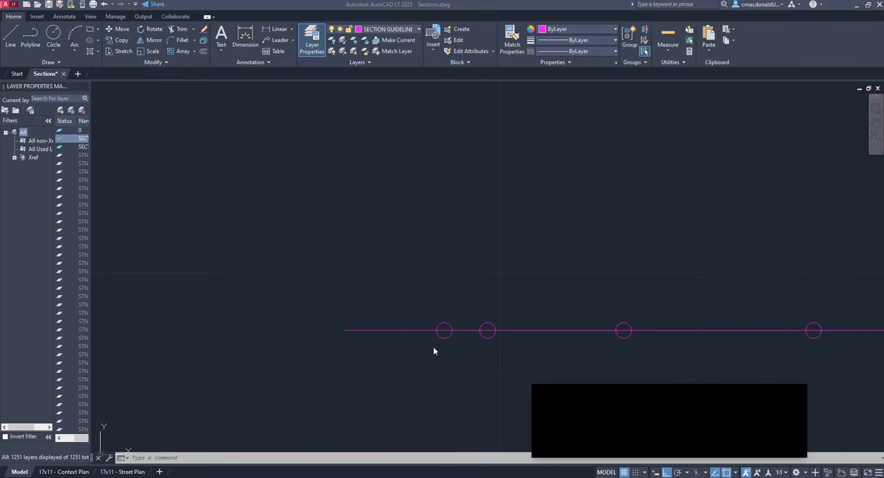
Draw the building outline in the AutoCAD section: an 11-unit line up from the first marker circle's centre, and a roof line west to above the guideline's end
scroll(401, 346, "down", 2)
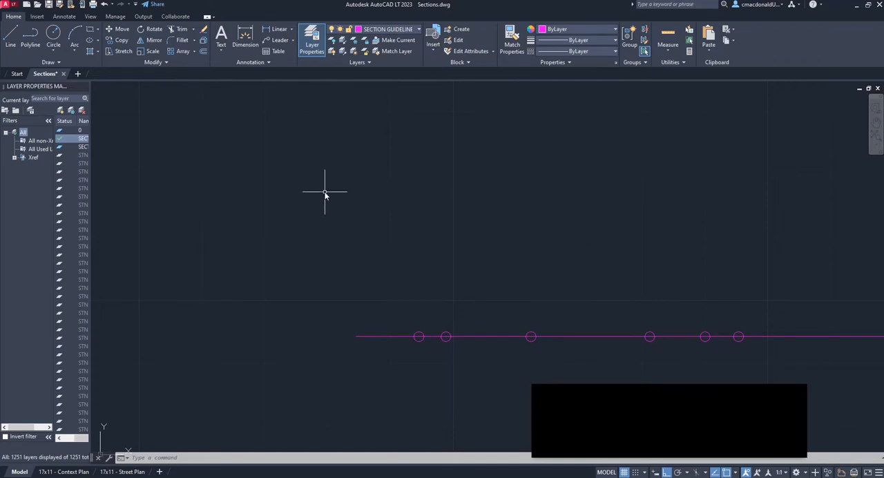
type("line")
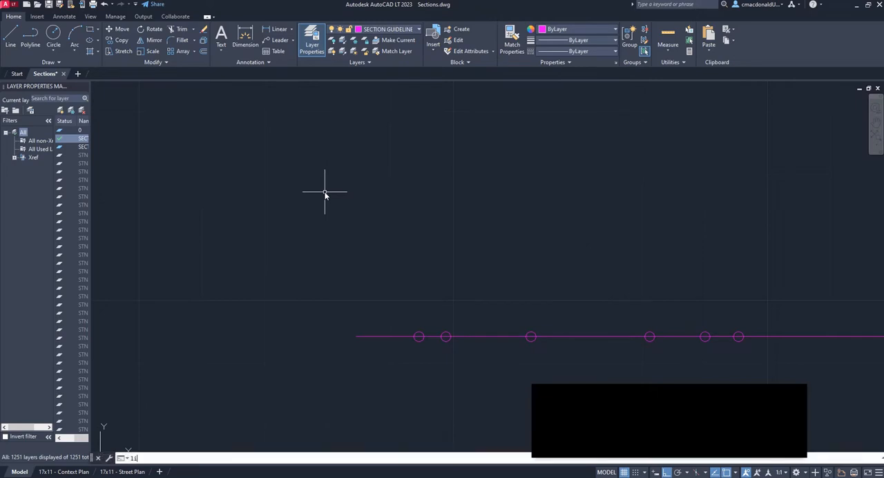
key("Return")
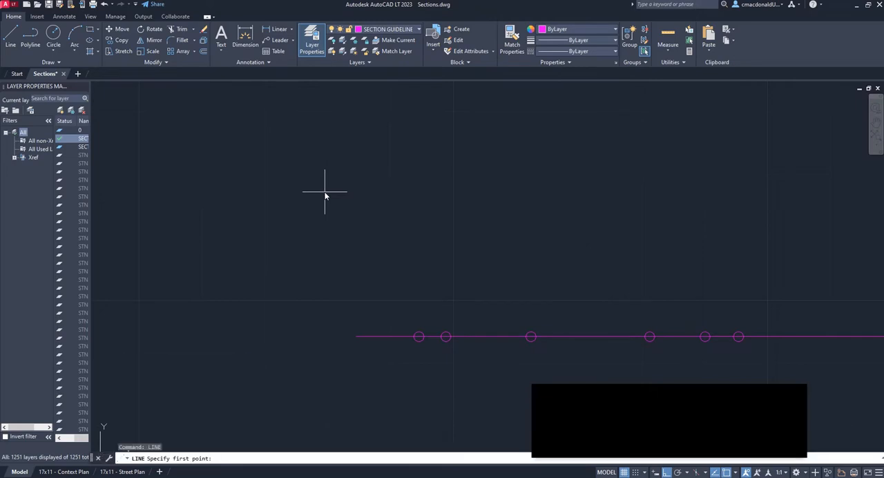
scroll(419, 325, "up", 5)
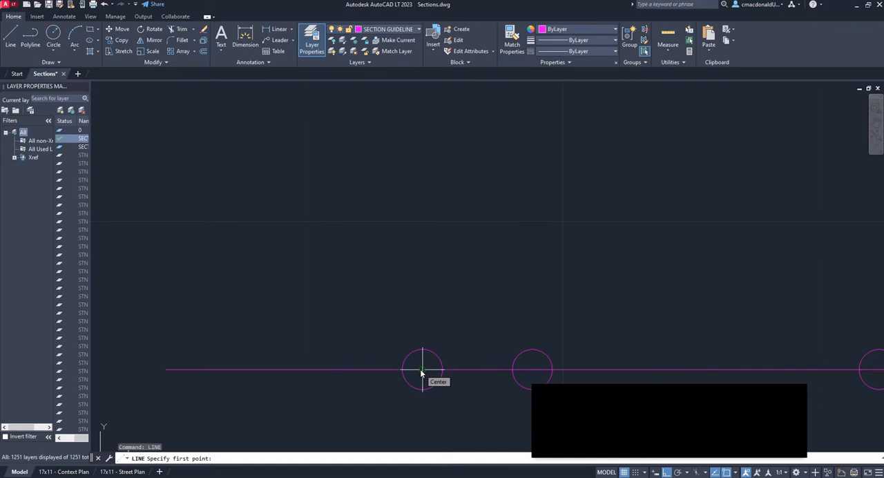
left_click(422, 370)
scroll(421, 371, "down", 4)
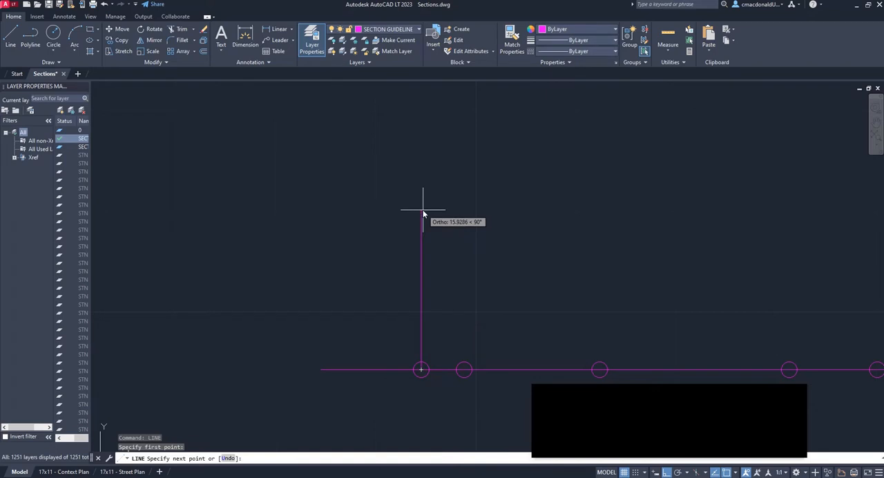
type("11")
key("Return")
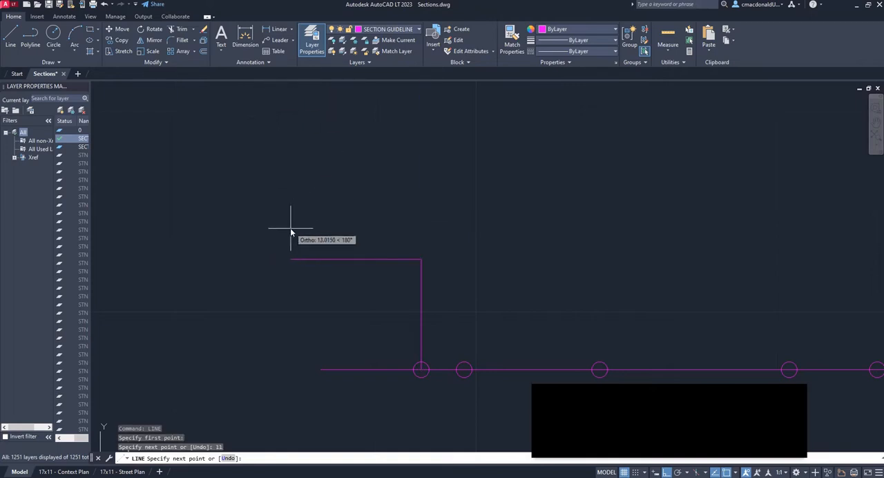
middle_click_drag(378, 260, 418, 250)
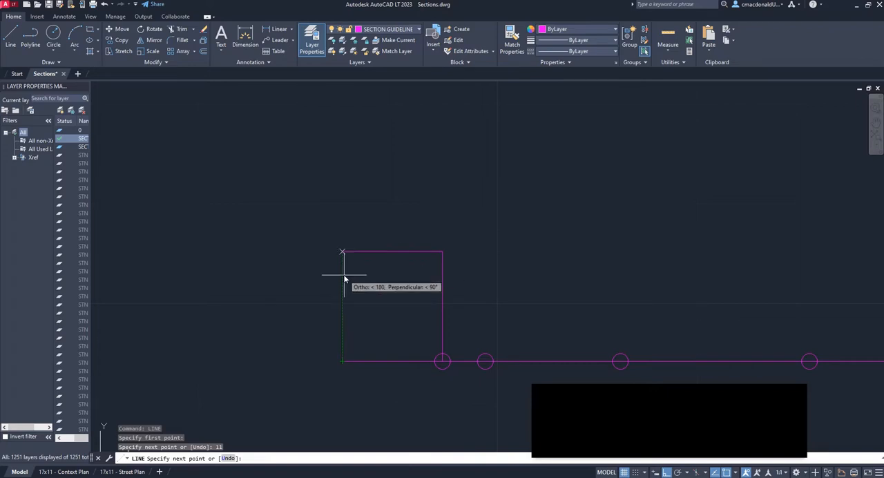
left_click(344, 278)
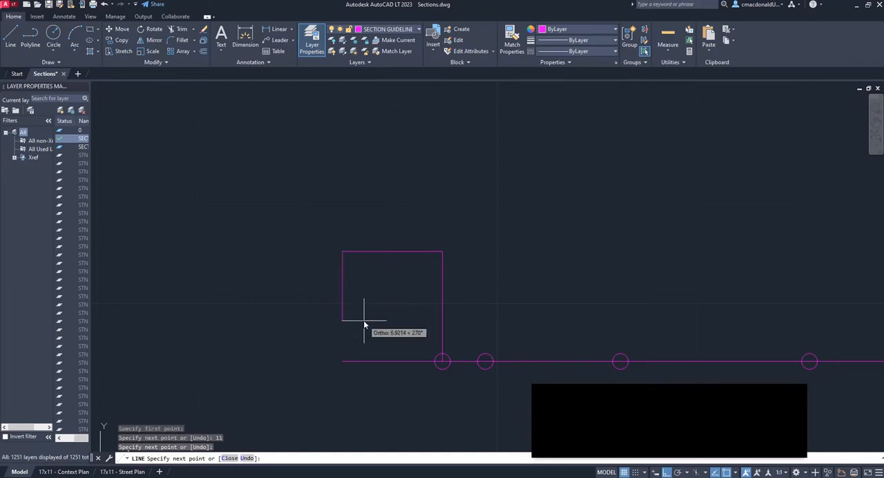
key("Escape")
Draw a vertical curb line 0.15 units downward from the centre of the second marker circle
scroll(663, 373, "up", 2)
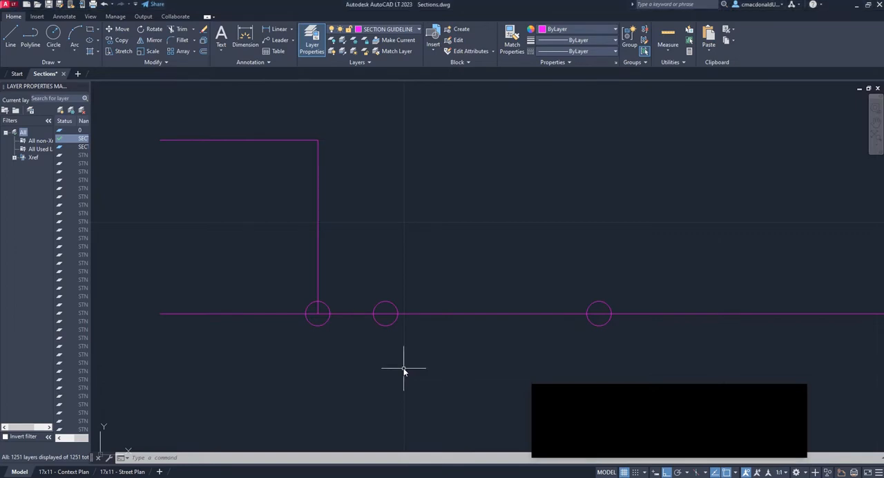
scroll(383, 334, "up", 3)
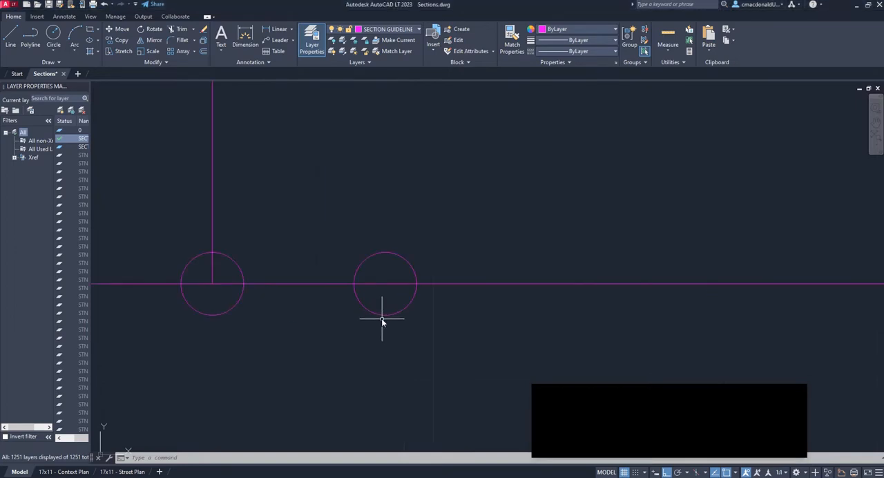
scroll(385, 283, "down", 2)
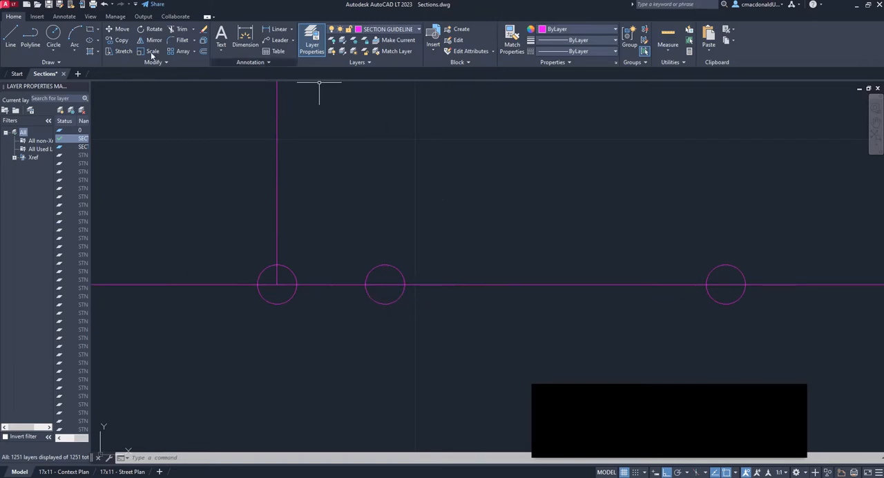
left_click(10, 38)
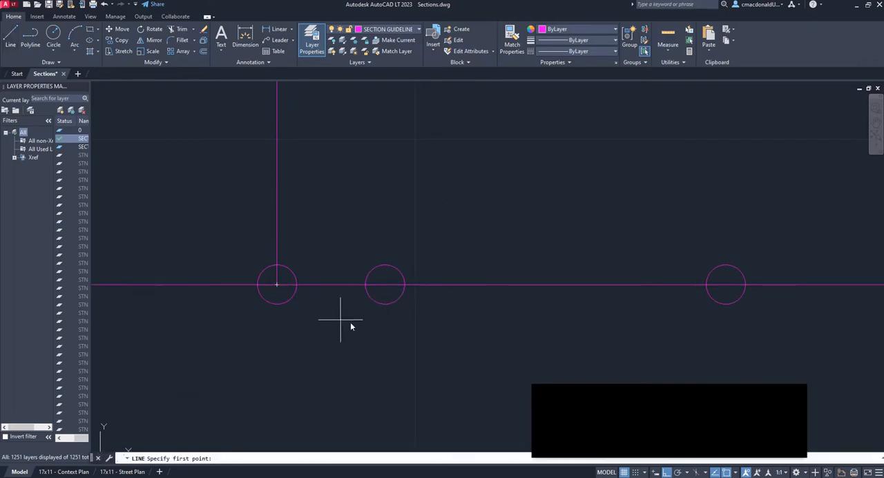
scroll(390, 303, "up", 2)
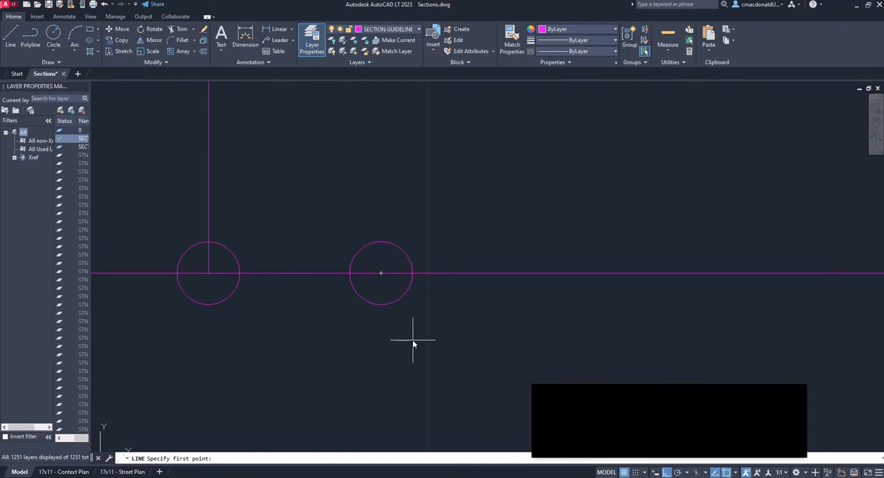
left_click(381, 274)
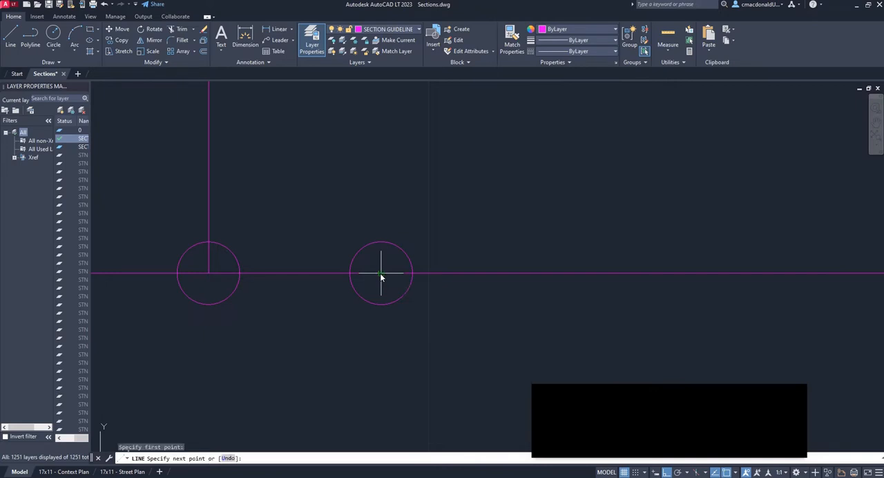
scroll(379, 279, "up", 4)
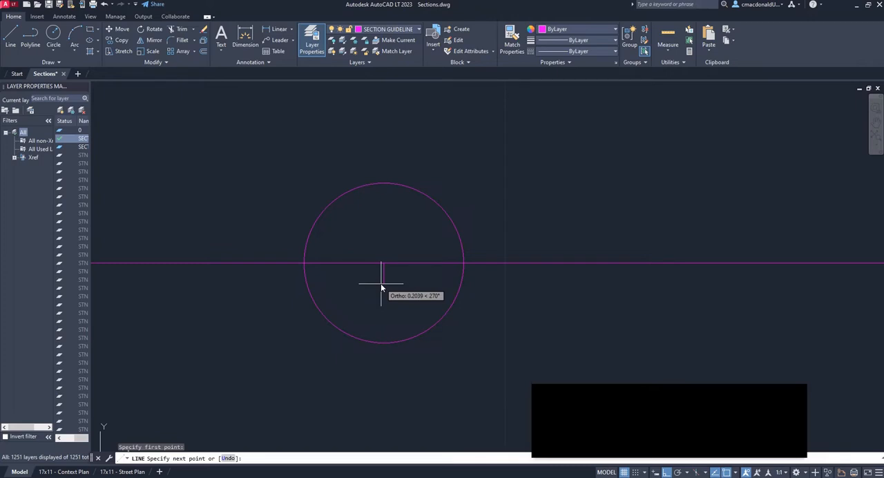
type("0.1")
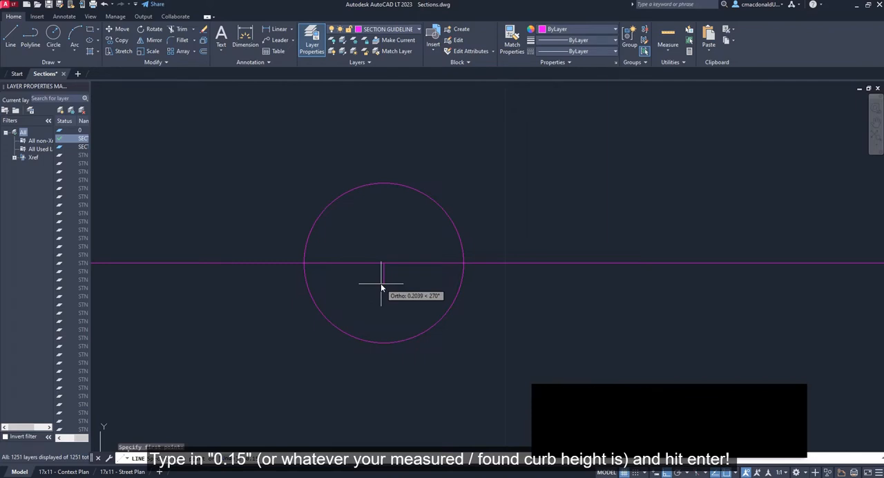
type("5")
key("Return")
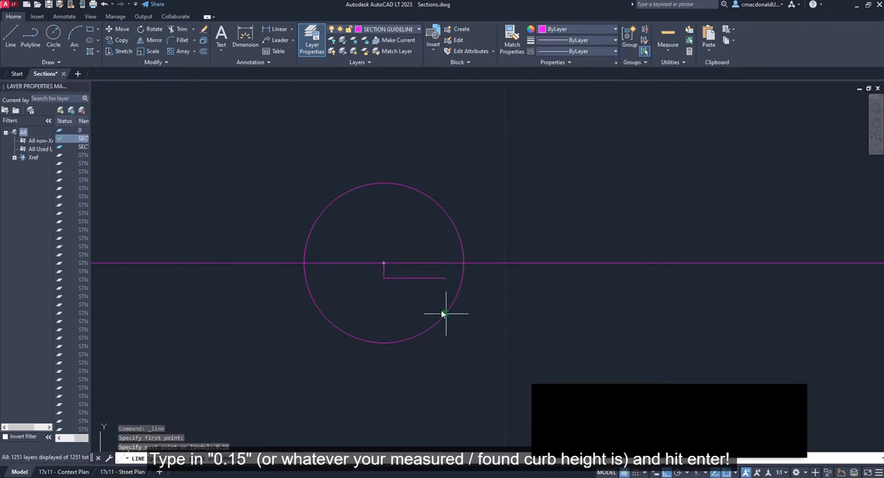
scroll(354, 259, "down", 1)
scroll(366, 234, "up", 1)
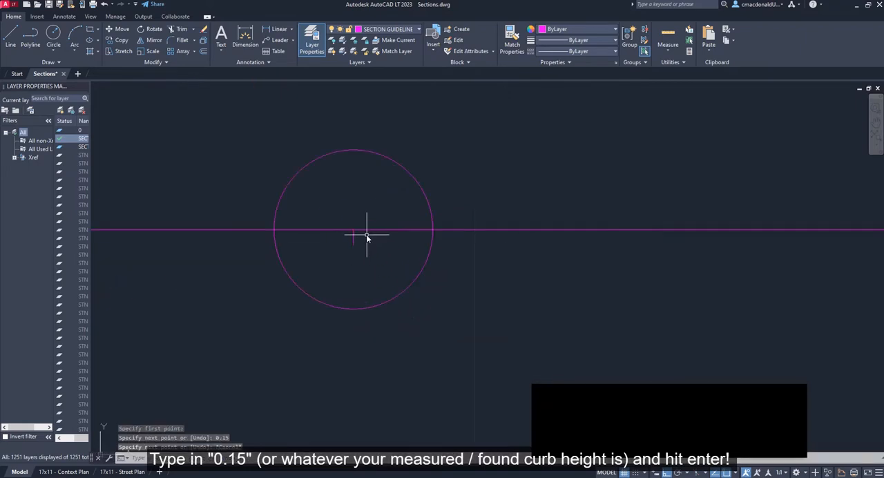
scroll(366, 234, "down", 2)
scroll(329, 259, "up", 4)
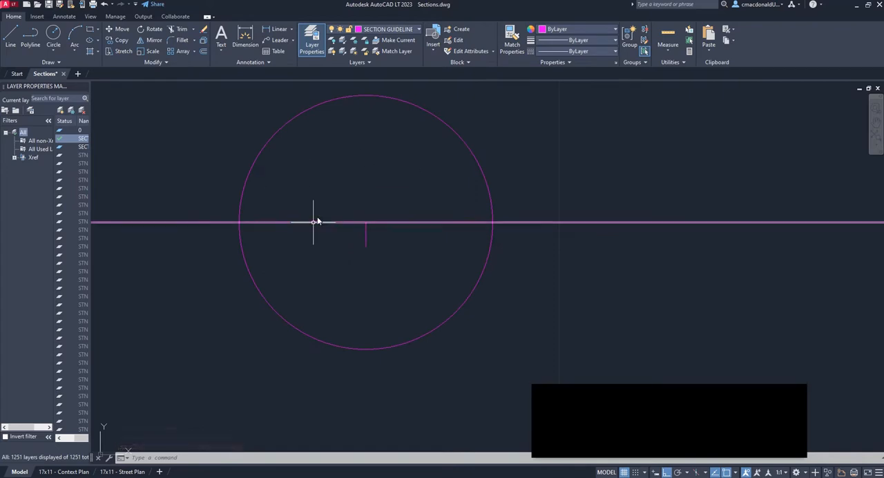
Offset the horizontal section guideline 0.15 units downward to form the road surface level at the curb's base
scroll(301, 247, "down", 2)
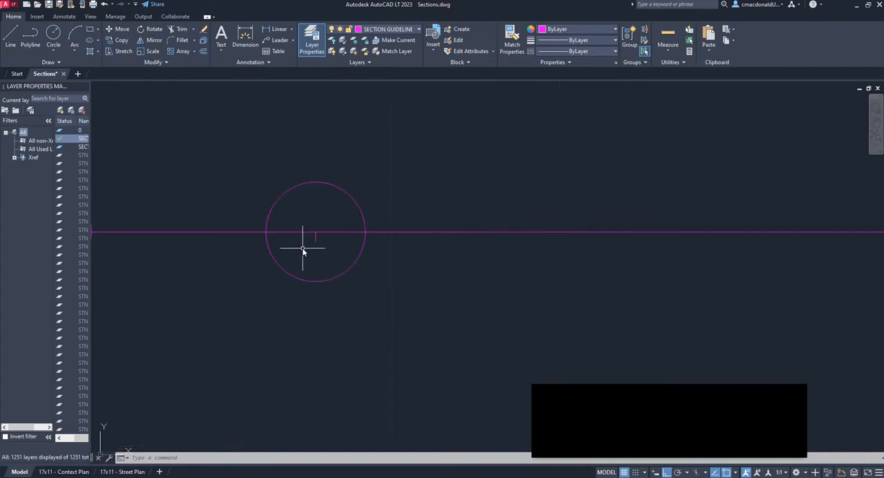
scroll(317, 243, "up", 2)
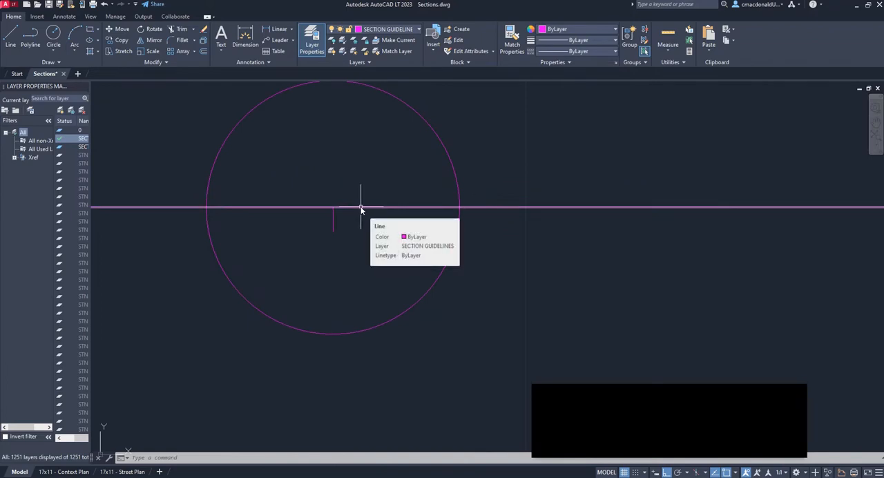
left_click(402, 247)
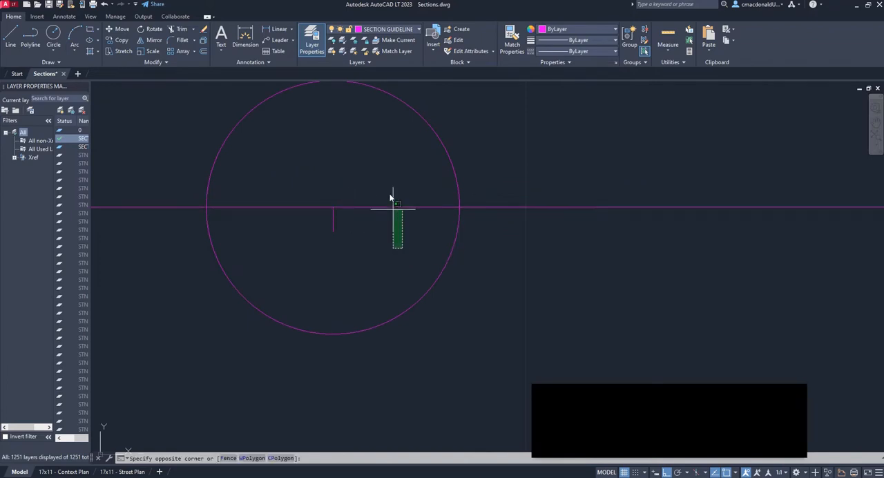
left_click(383, 198)
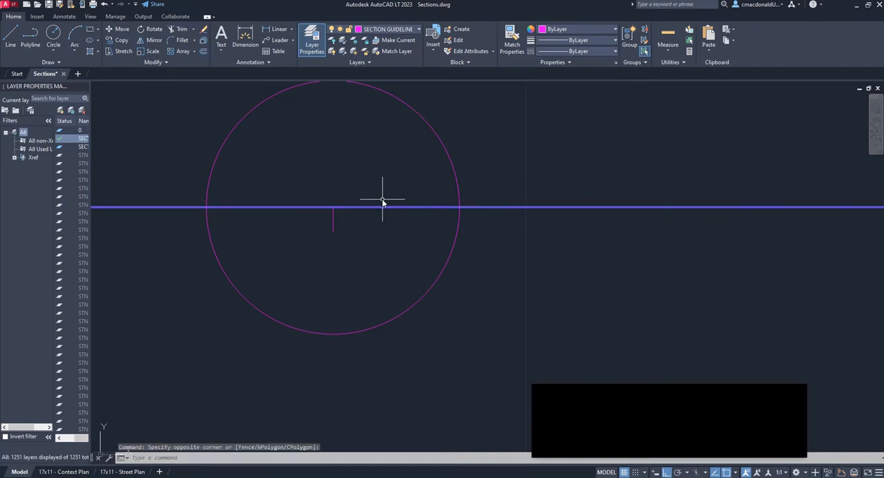
middle_click_drag(376, 181, 388, 218)
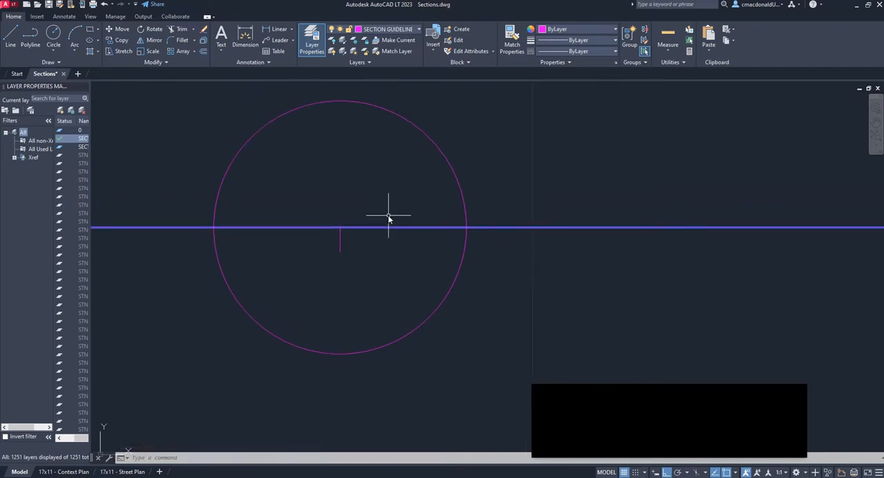
type("OFFSET")
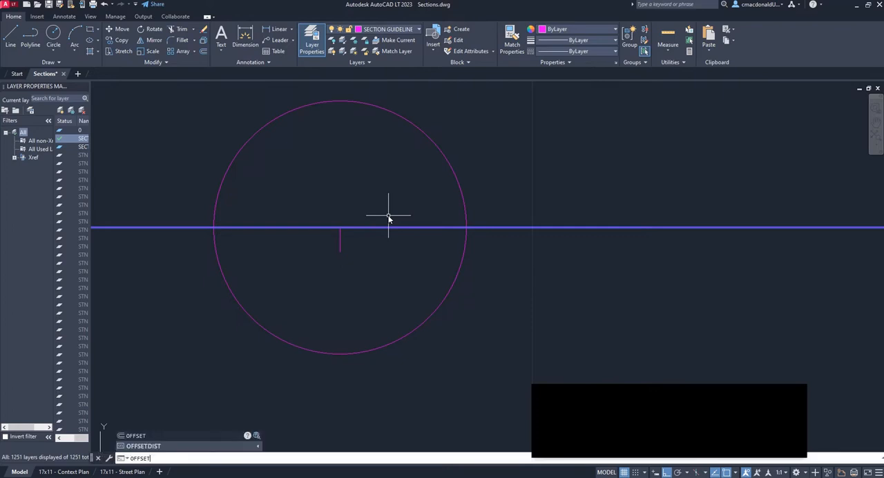
key("Return")
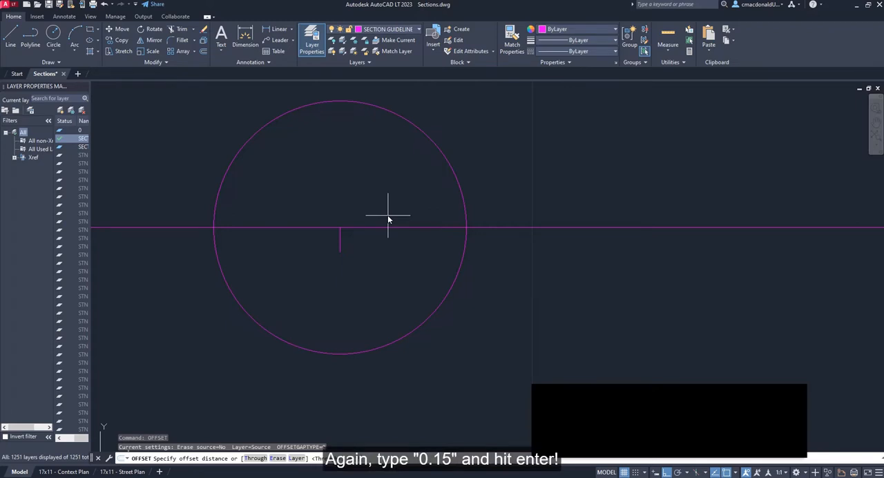
type("0.15")
key("Return")
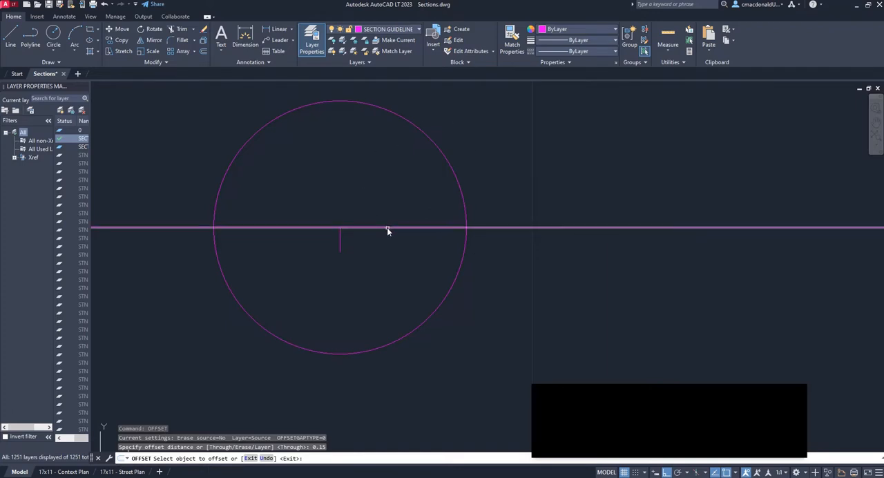
left_click(387, 229)
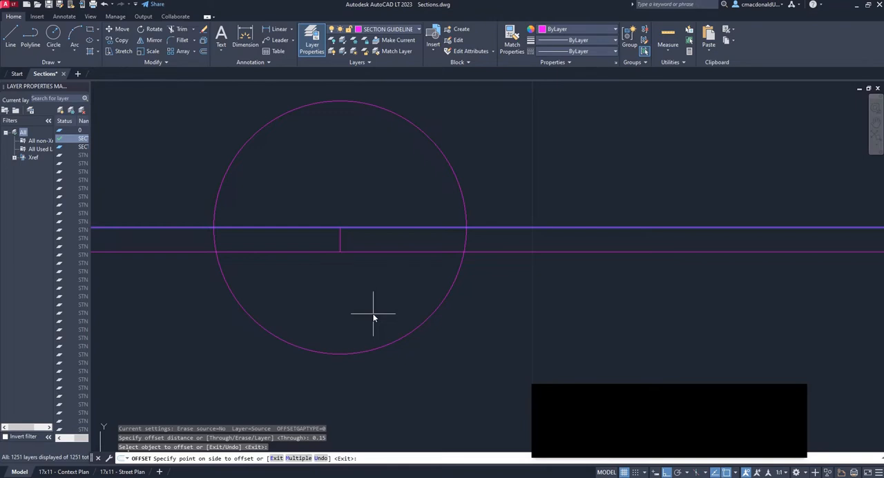
left_click(350, 296)
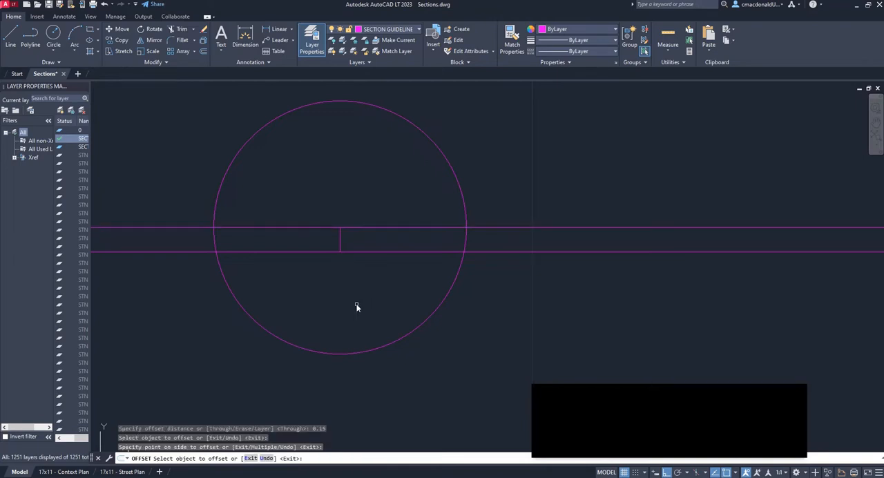
key("Escape")
Trim away the lowered road line west of the curb at the second marker circle, using the curb and road lines as cutting edges
scroll(359, 299, "down", 8)
scroll(364, 290, "up", 2)
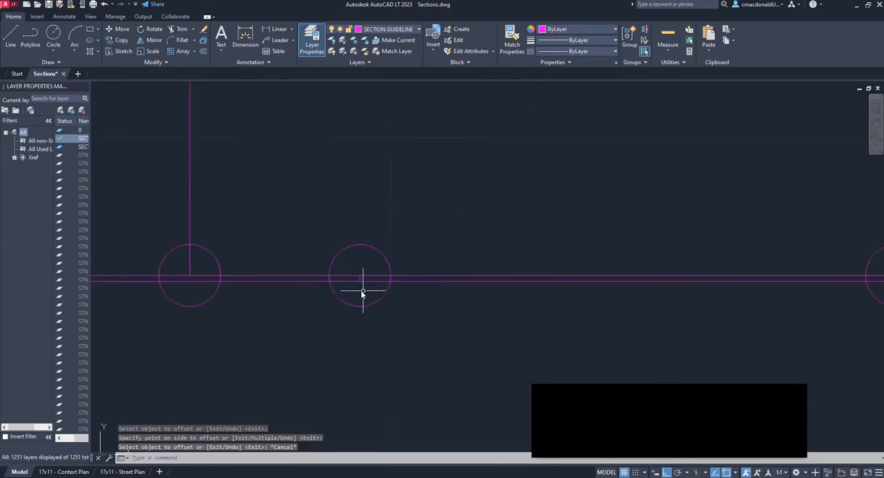
scroll(362, 293, "up", 5)
scroll(375, 272, "down", 1)
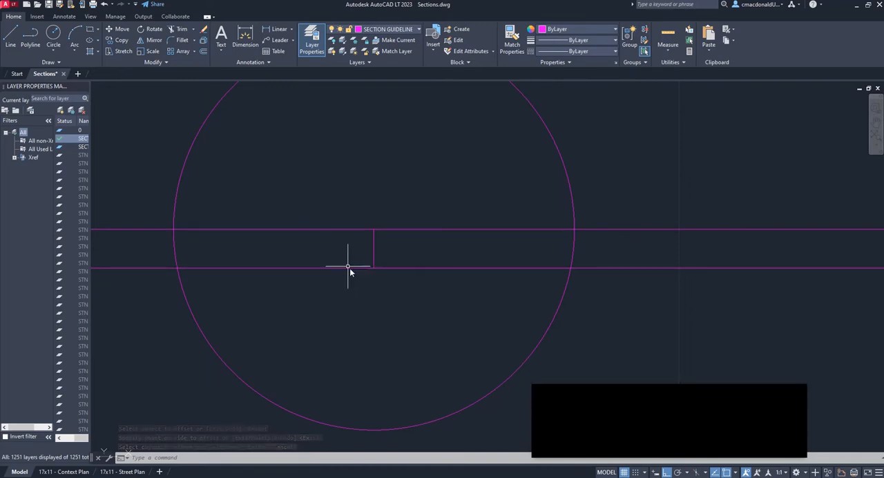
scroll(360, 298, "down", 2)
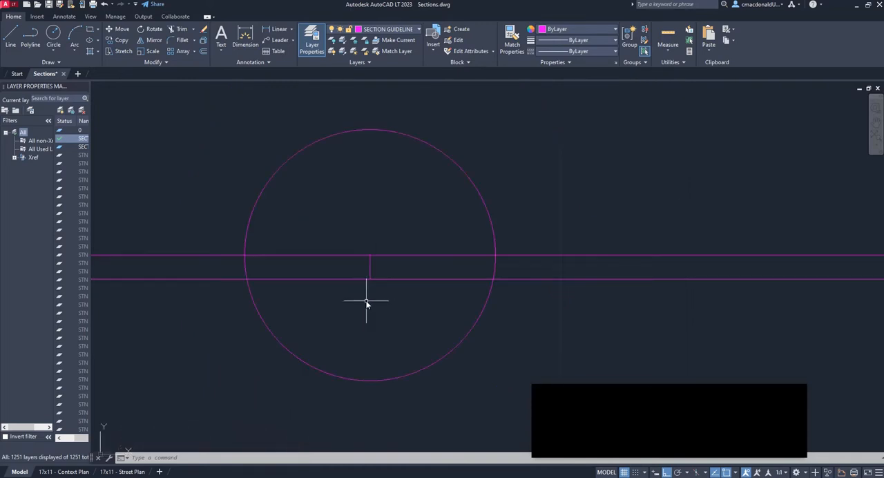
type("TRIM")
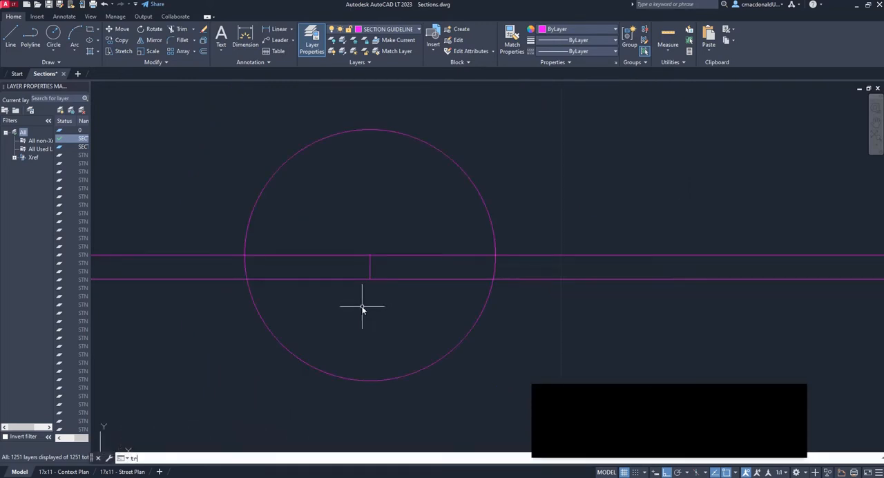
key("Return")
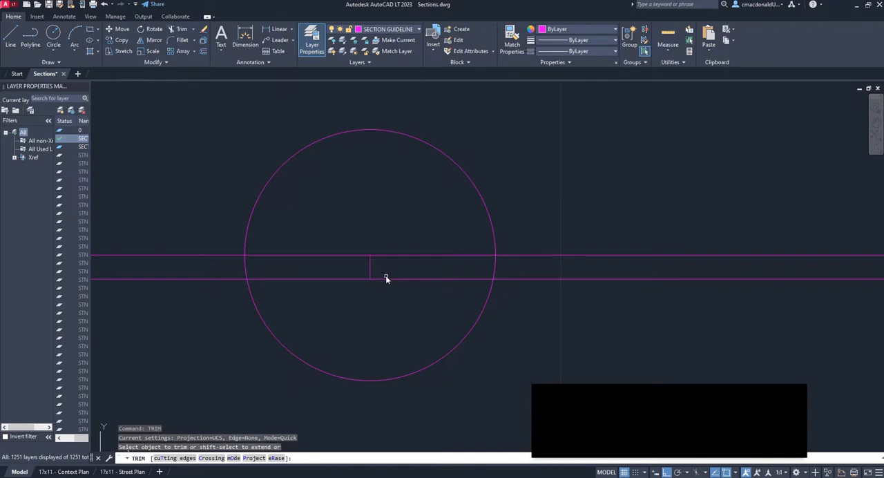
type("T")
key("Return")
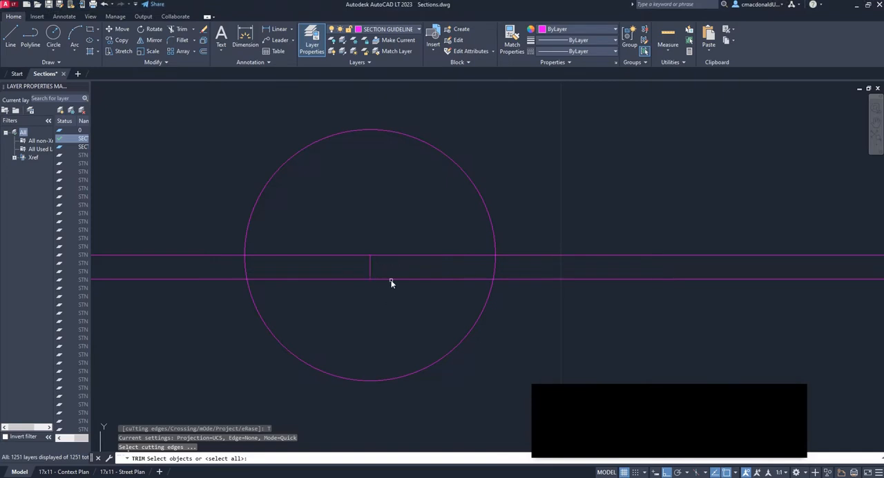
left_click(388, 305)
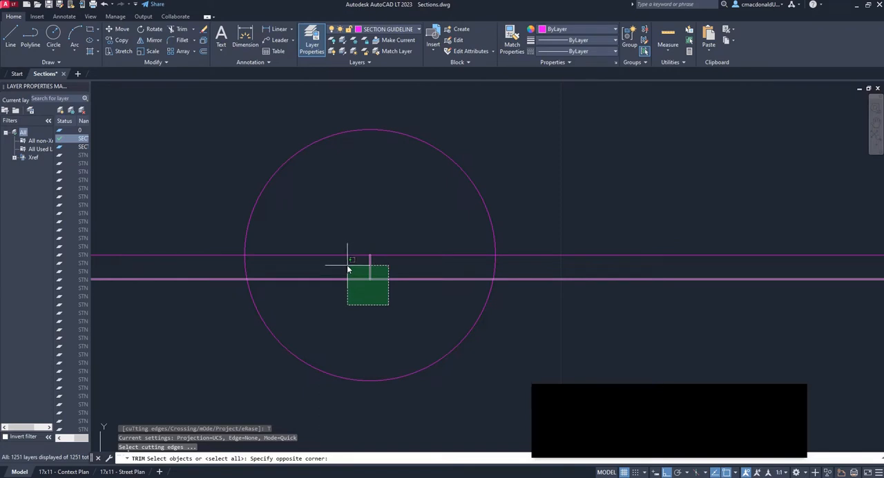
left_click(347, 269)
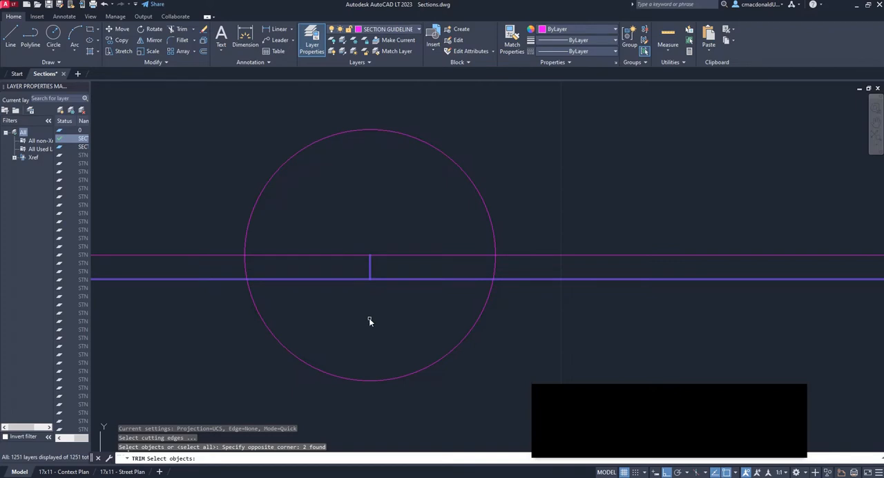
key("Return")
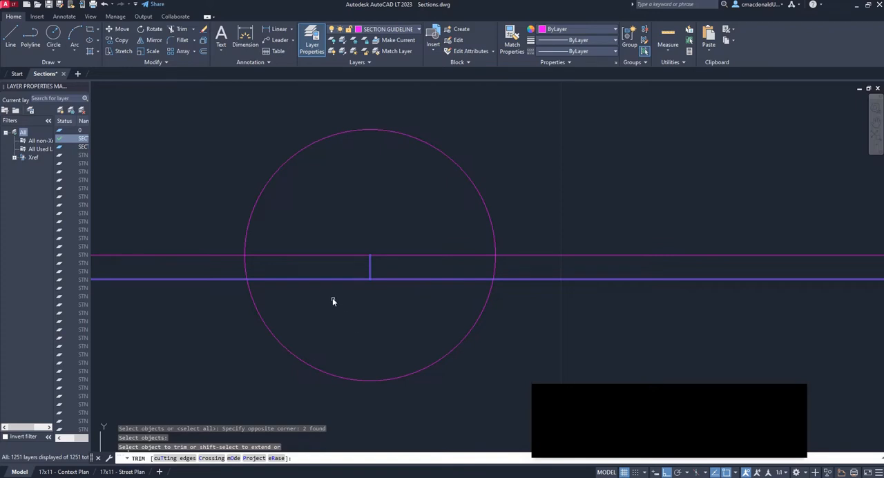
left_click(325, 279)
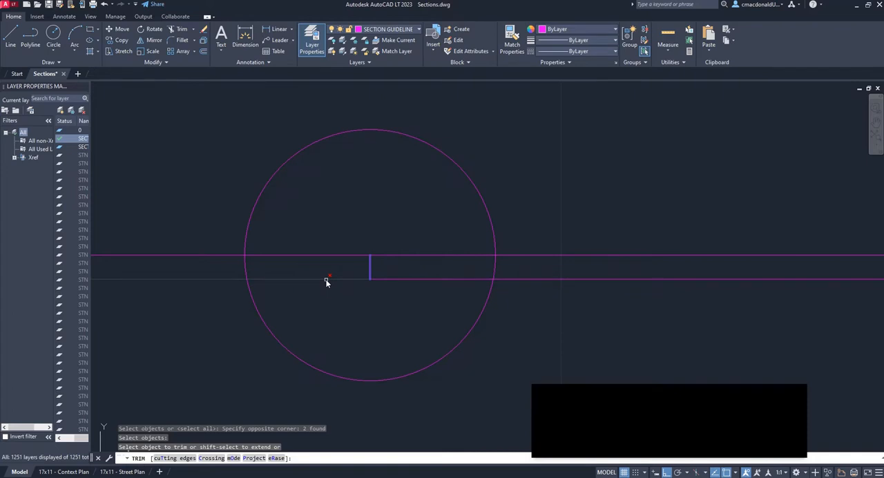
key("Escape")
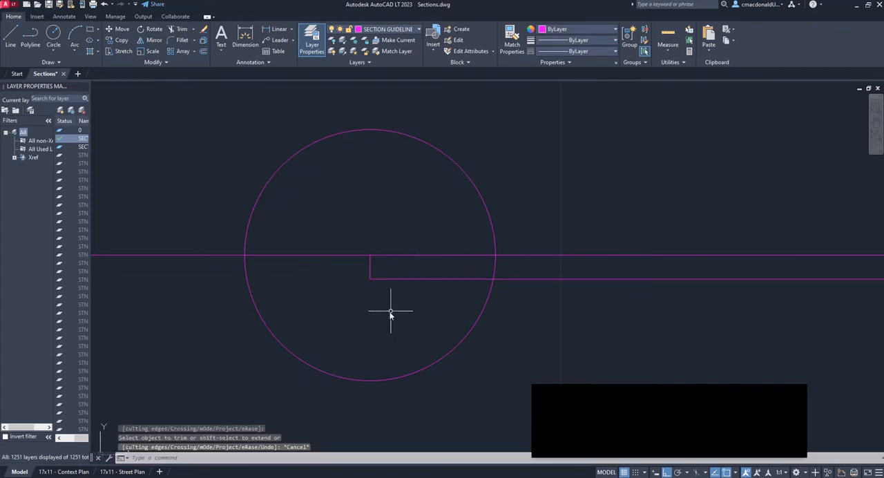
Draw a vertical curb line 0.15 units downward from the centre of the third marker circle
scroll(296, 260, "down", 3)
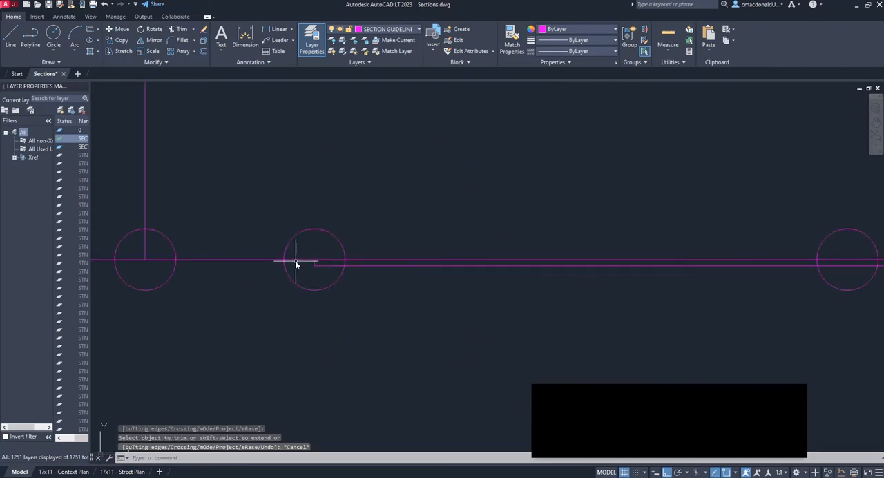
mouse_move(710, 263)
middle_mouse_down()
mouse_move(720, 276)
mouse_move(365, 281)
middle_mouse_up()
scroll(428, 270, "up", 6)
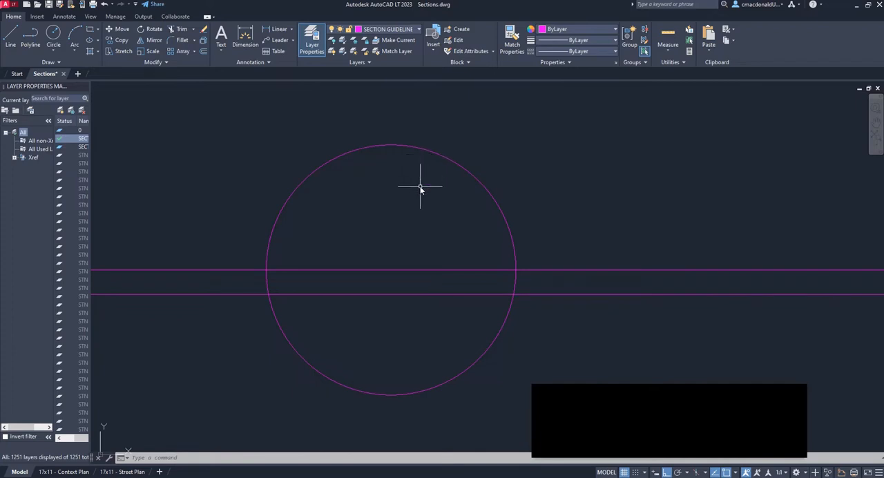
left_click(17, 35)
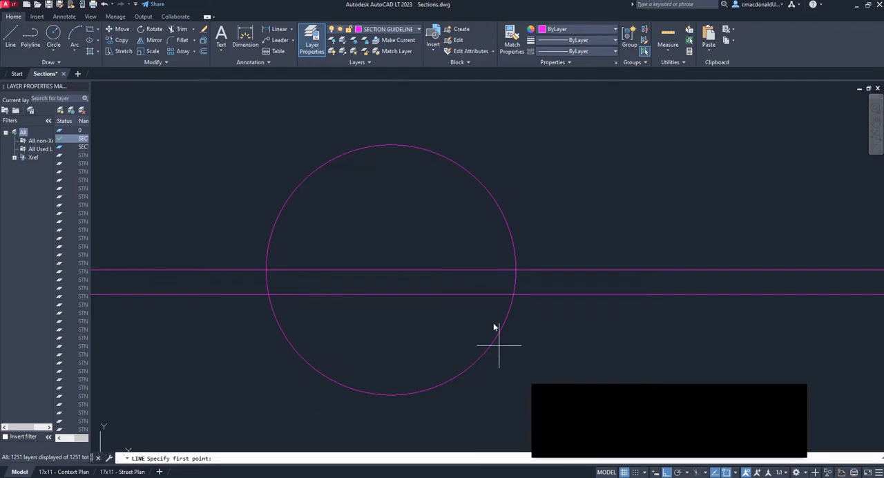
left_click(391, 271)
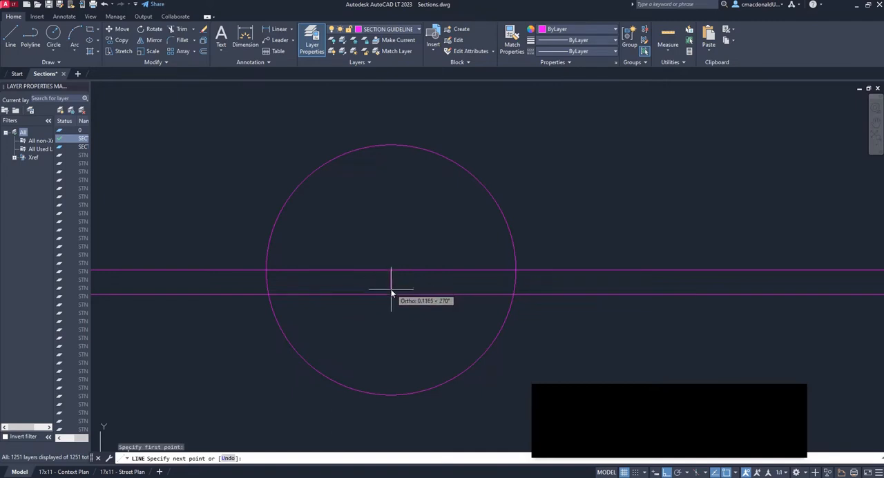
type("0.15")
key("Return")
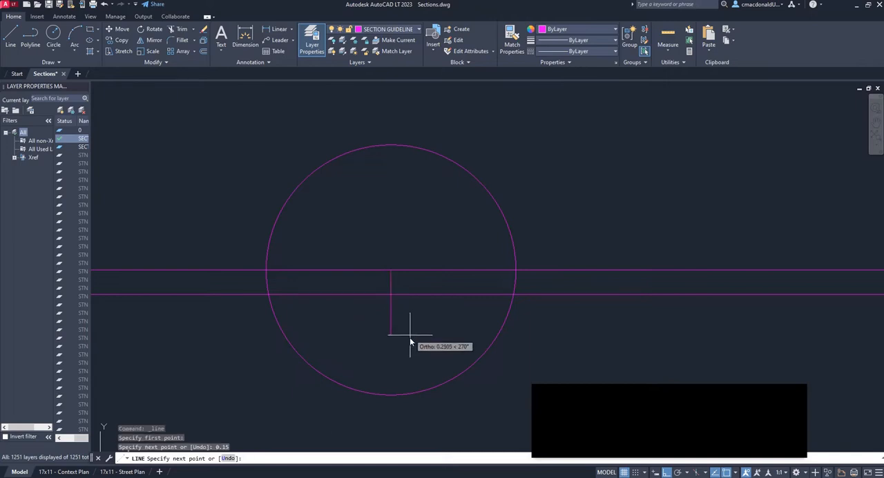
key("Escape")
Trim away the lowered road line east of the curb at the third marker circle, with the curb and road lines as cutting edges
scroll(501, 303, "down", 3)
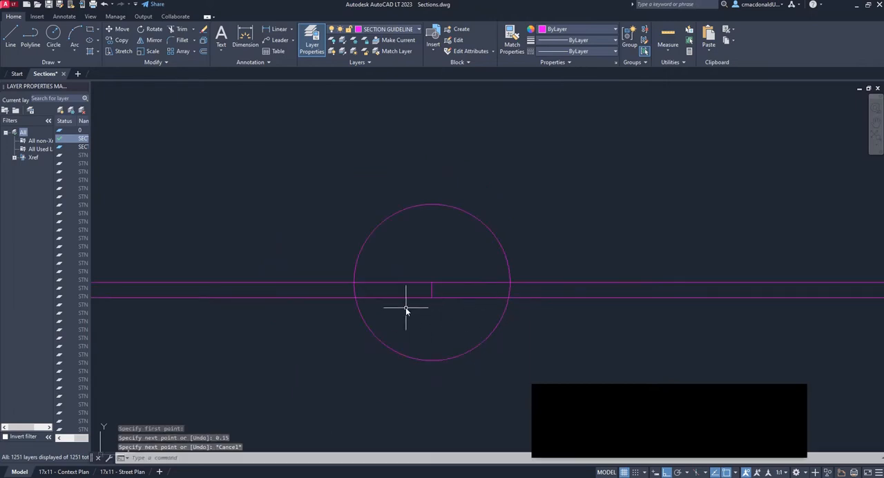
scroll(406, 307, "up", 2)
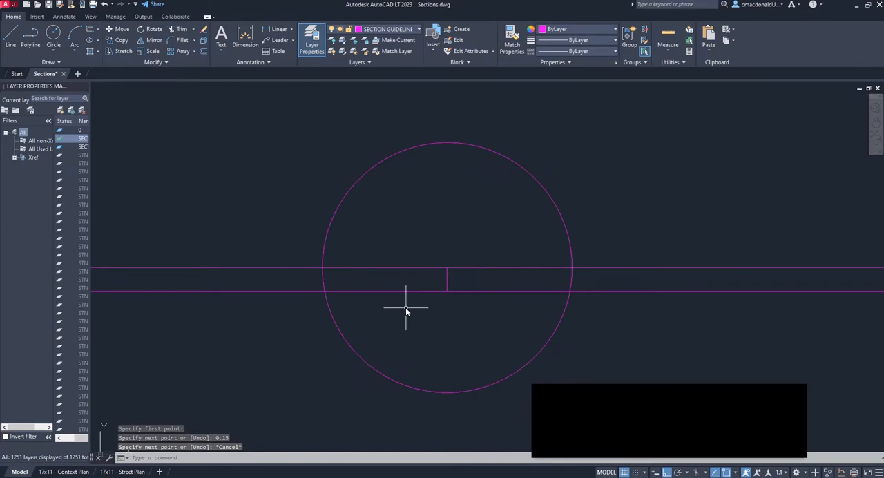
type("TRIM")
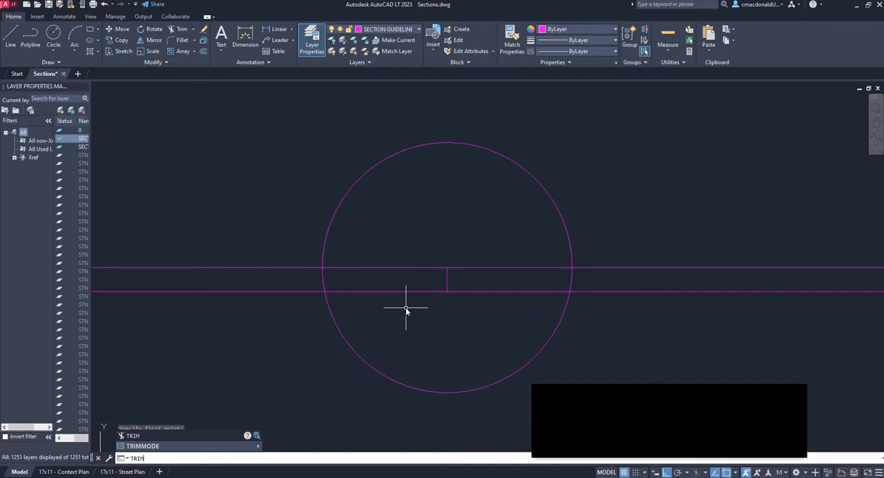
key("Return")
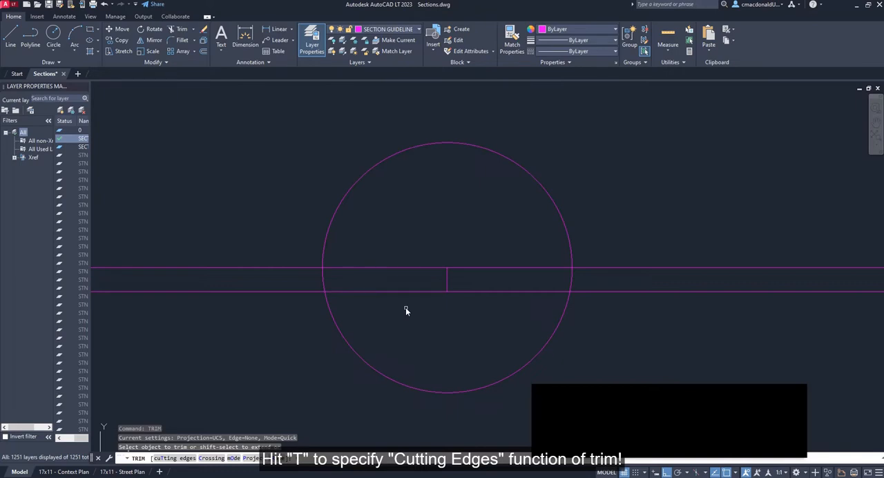
type("t")
key("Return")
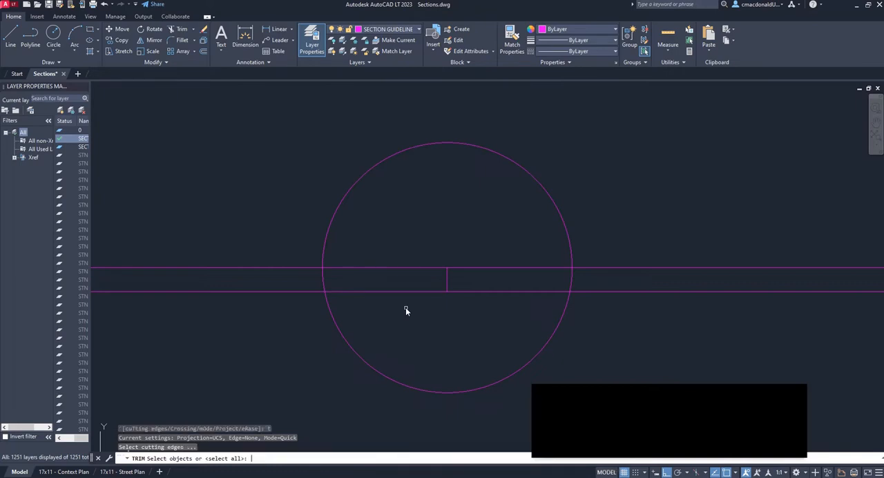
left_click(447, 284)
left_click(436, 291)
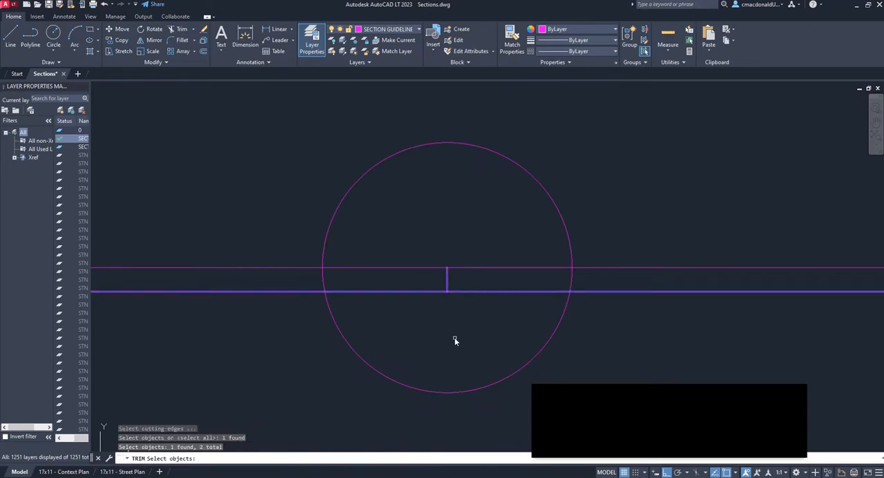
key("Return")
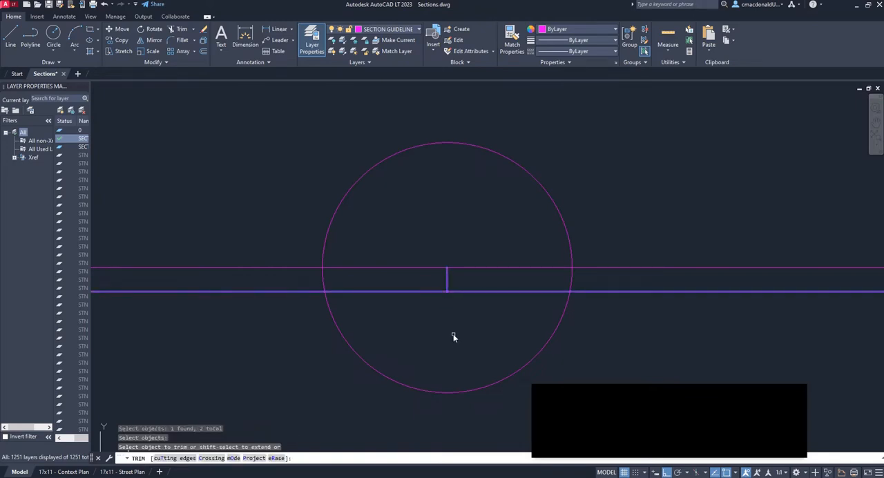
left_click(488, 291)
key("Escape")
scroll(511, 292, "down", 5)
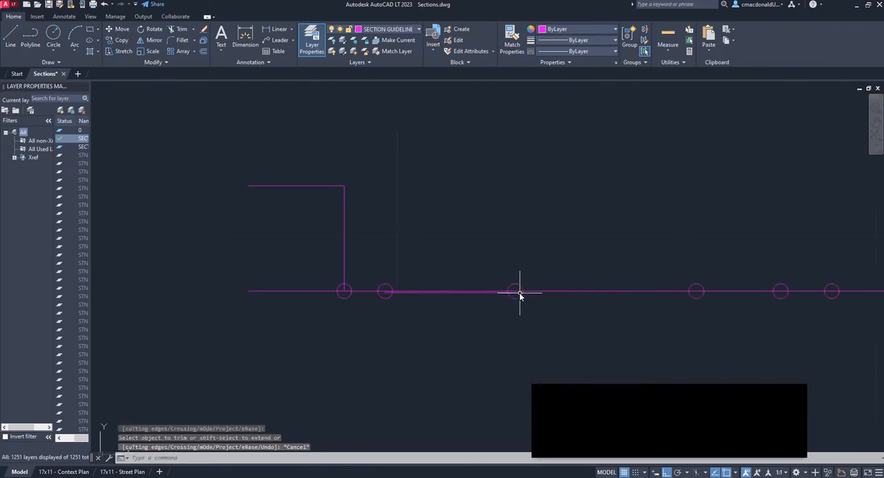
Examine the upper guideline from the building line to the third marker circle, comparing it with the lowered road surface between the curbs
scroll(483, 297, "up", 3)
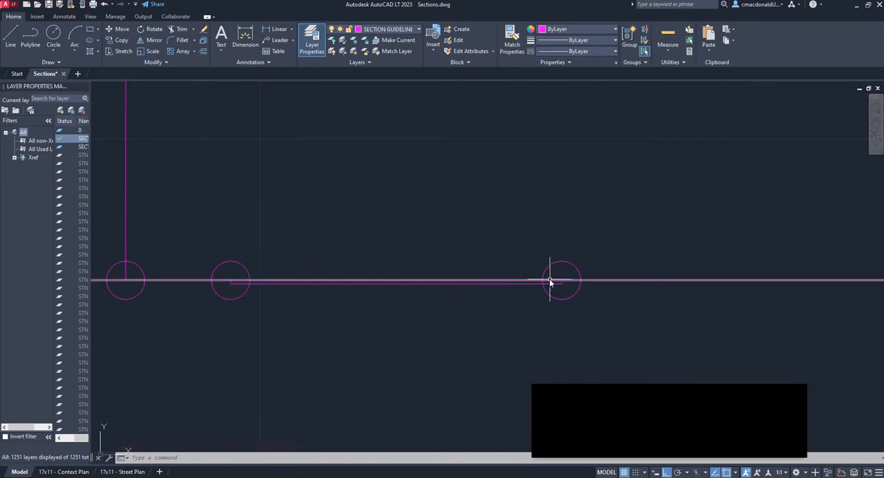
scroll(558, 282, "up", 3)
scroll(611, 285, "down", 3)
scroll(372, 287, "up", 1)
middle_click_drag(373, 286, 486, 296)
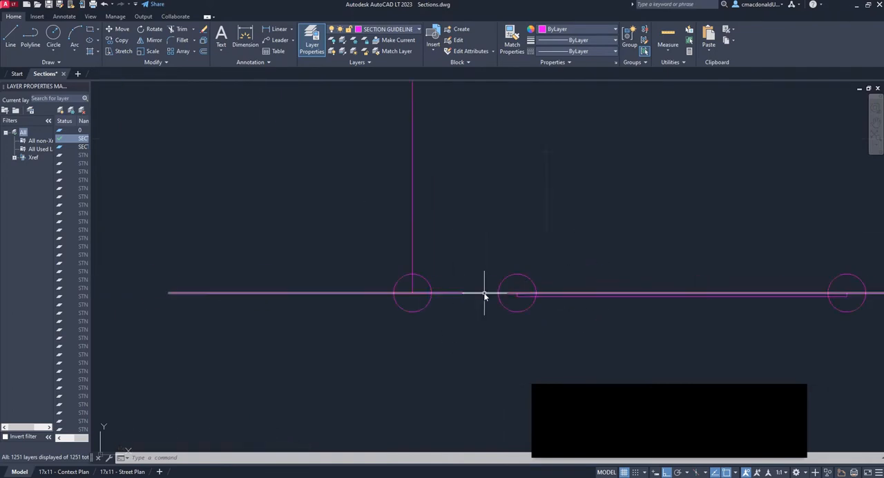
scroll(504, 298, "up", 2)
scroll(648, 305, "up", 1)
middle_click_drag(649, 305, 531, 303)
scroll(306, 240, "down", 4)
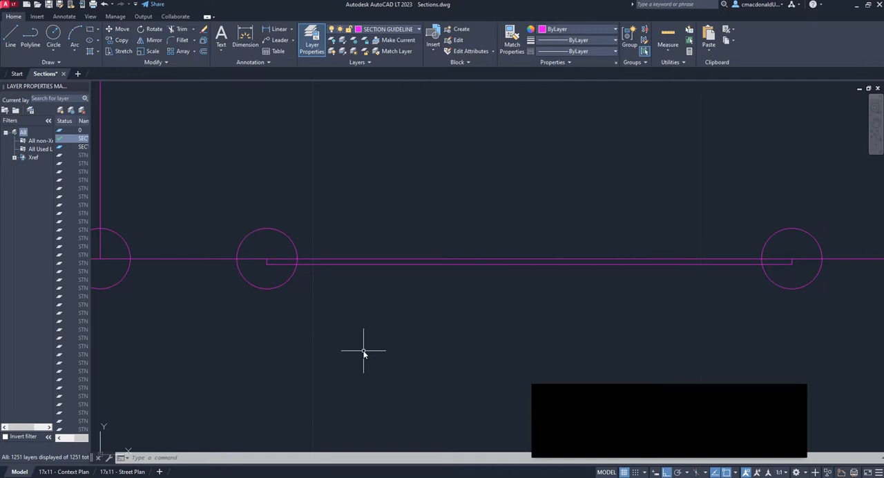
Trim away the upper guideline between the second and third marker circles, using both curb lines and the guideline as cutting edges
type("TRIM")
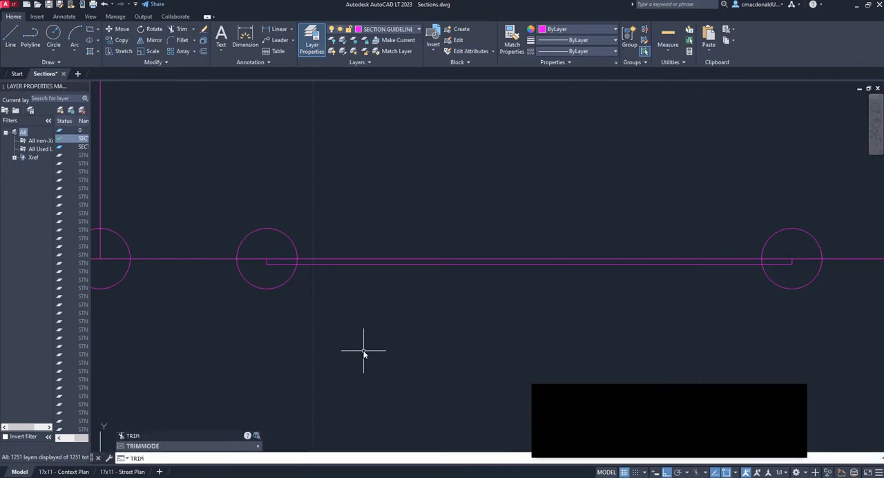
key("Return")
scroll(271, 271, "up", 4)
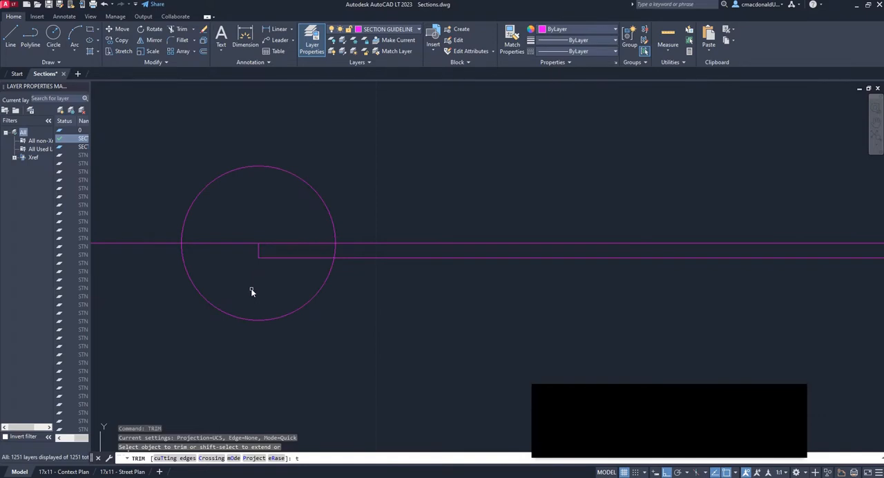
key("Return")
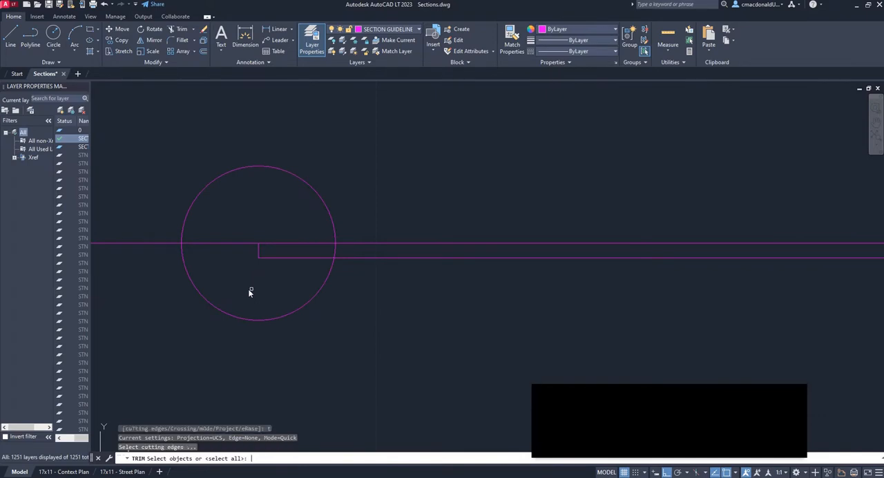
left_click(260, 251)
left_click(285, 244)
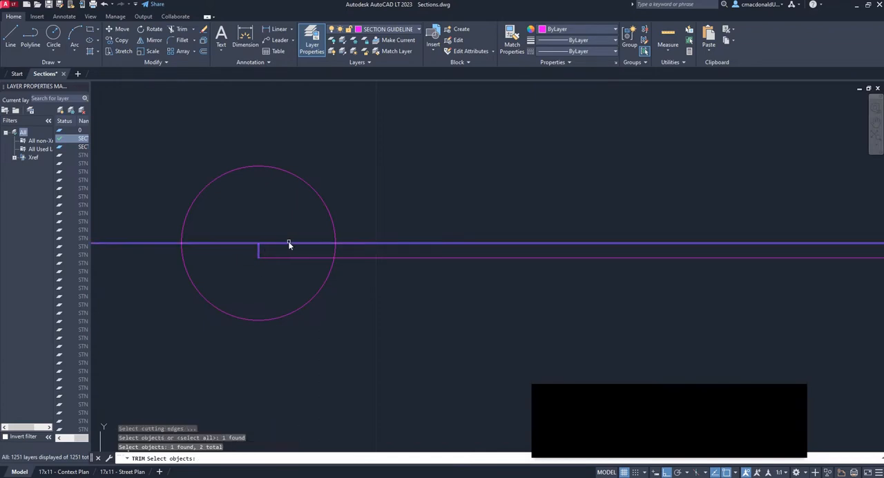
scroll(283, 241, "down", 5)
scroll(483, 236, "up", 5)
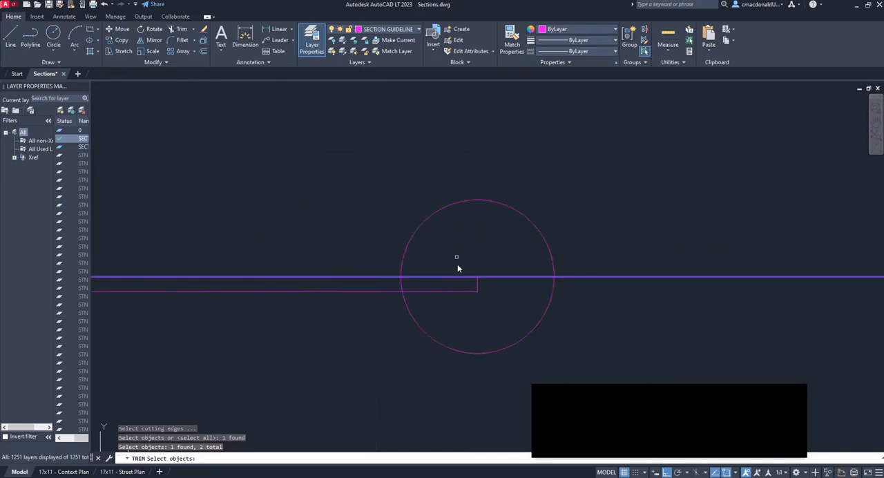
scroll(459, 271, "up", 4)
left_click(531, 316)
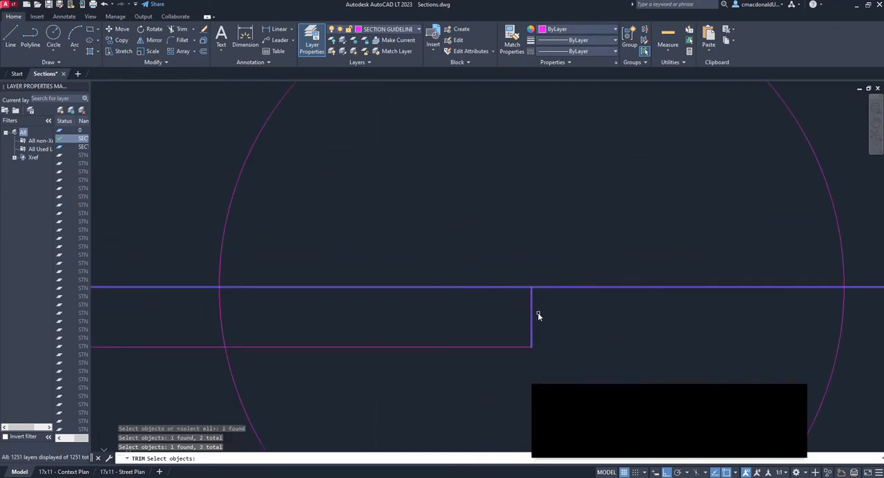
key("Return")
scroll(622, 317, "down", 5)
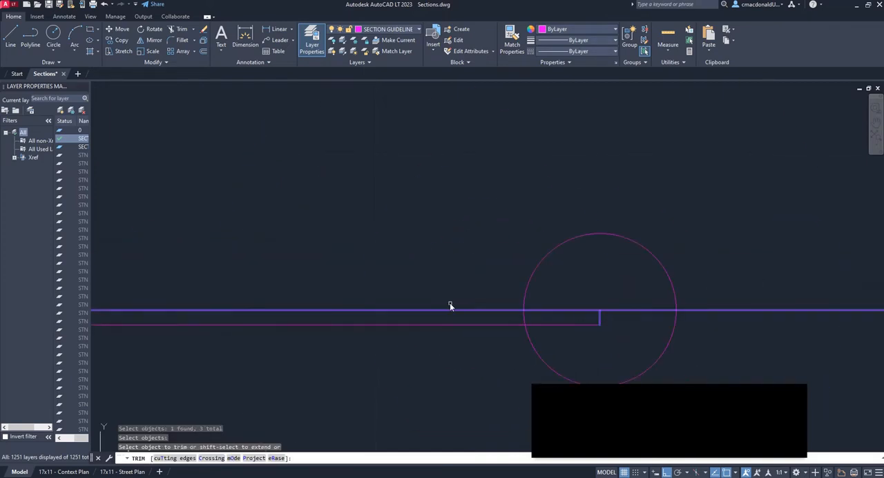
scroll(449, 304, "up", 4)
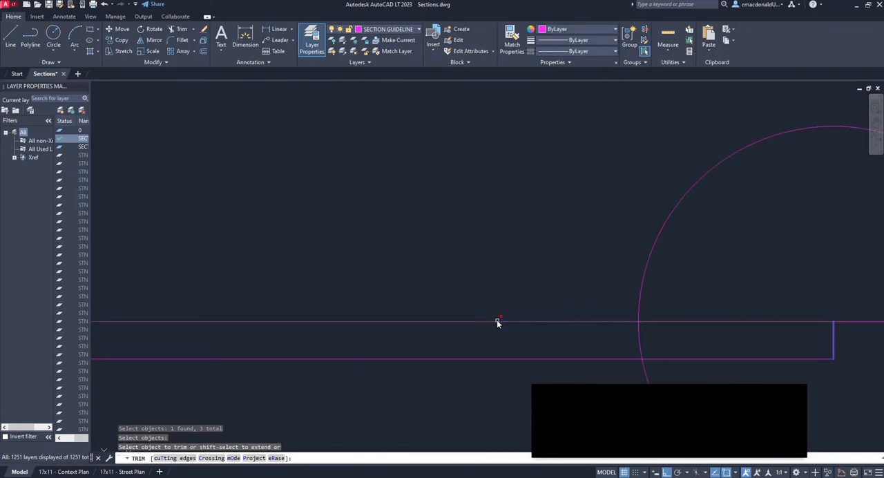
left_click(496, 321)
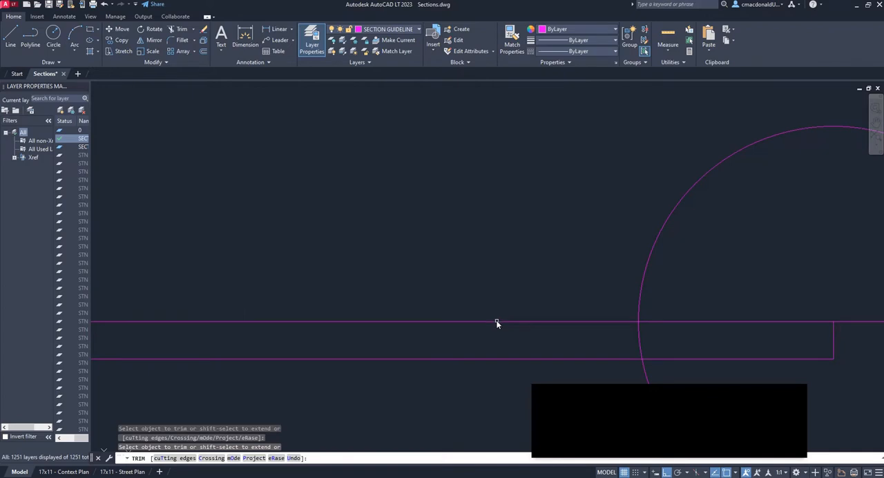
left_click(496, 321)
key("Escape")
Offset the building's vertical wall line 0.3 units toward the inside of the building to give the wall its thickness
scroll(578, 289, "down", 5)
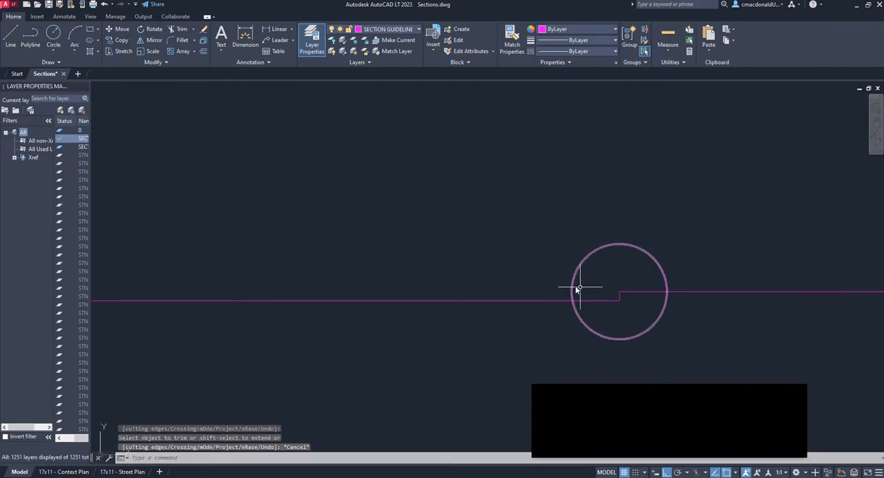
scroll(579, 288, "down", 3)
scroll(518, 338, "down", 2)
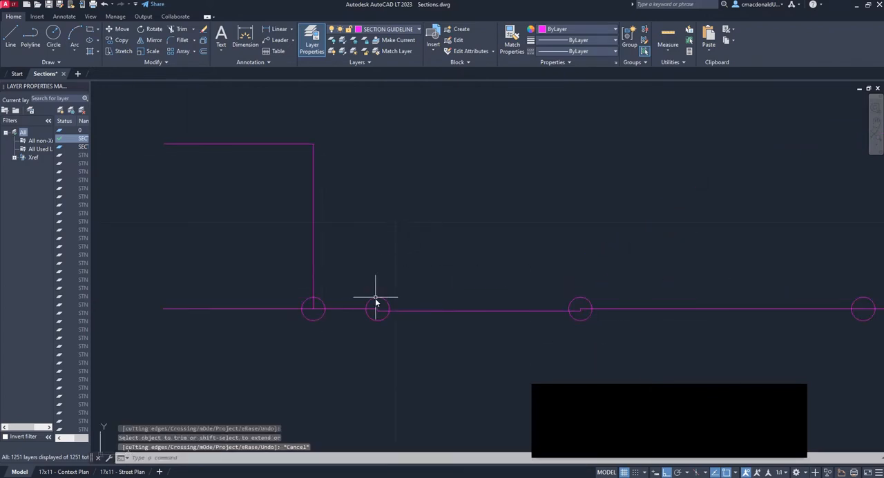
scroll(376, 300, "up", 4)
scroll(242, 312, "down", 2)
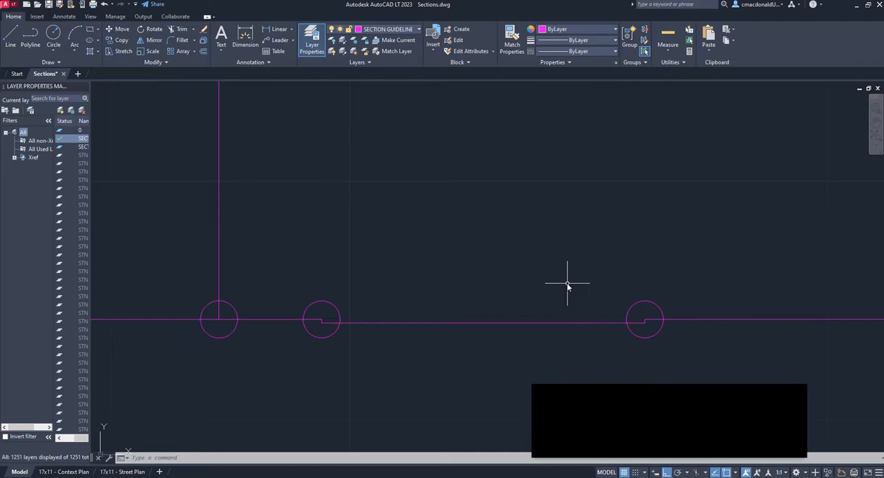
middle_click_drag(311, 182, 438, 265)
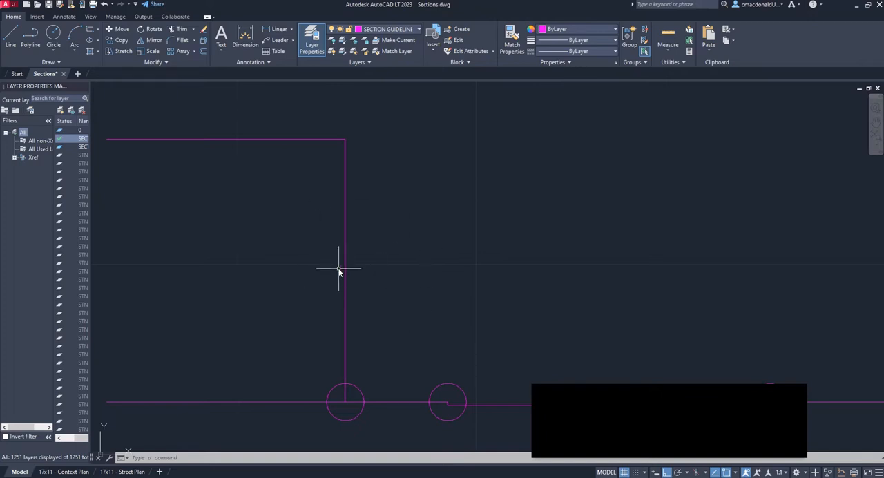
key("Escape")
type("OFFSET")
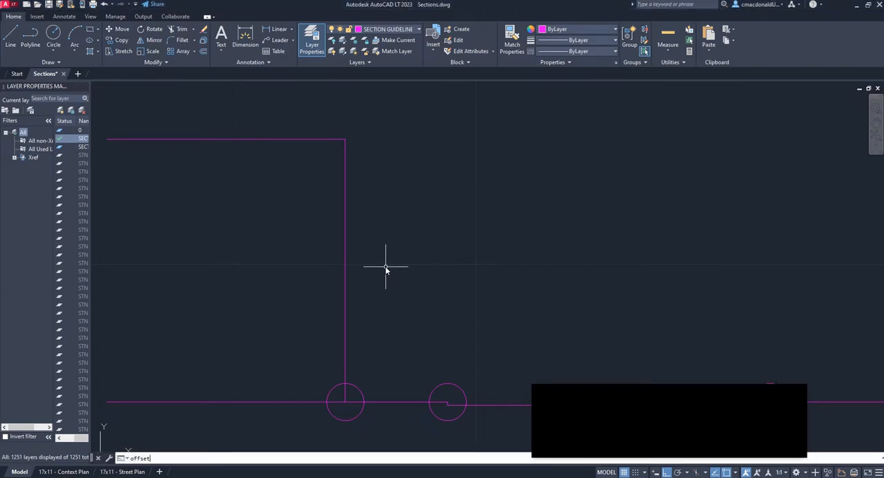
key("Return")
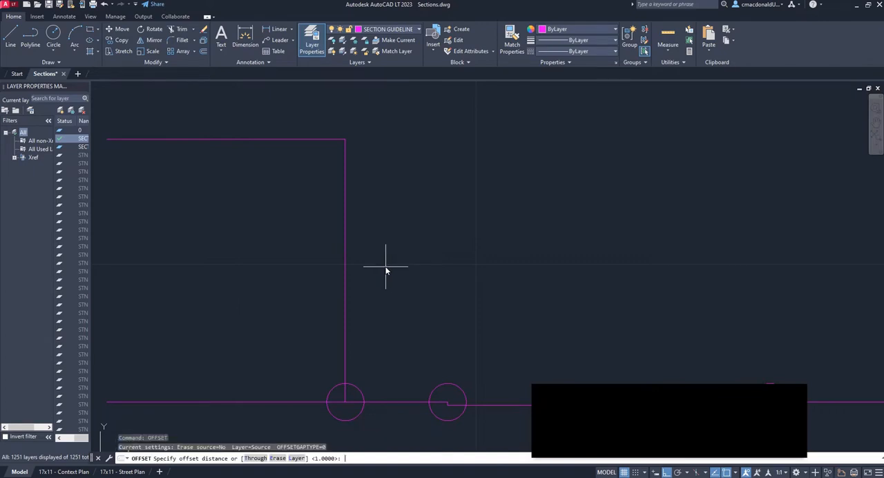
type("0.3")
key("Return")
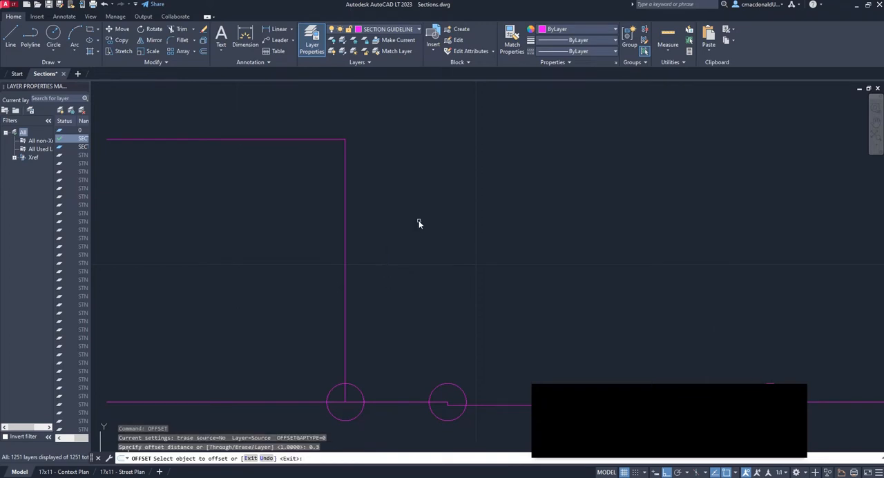
left_click(345, 192)
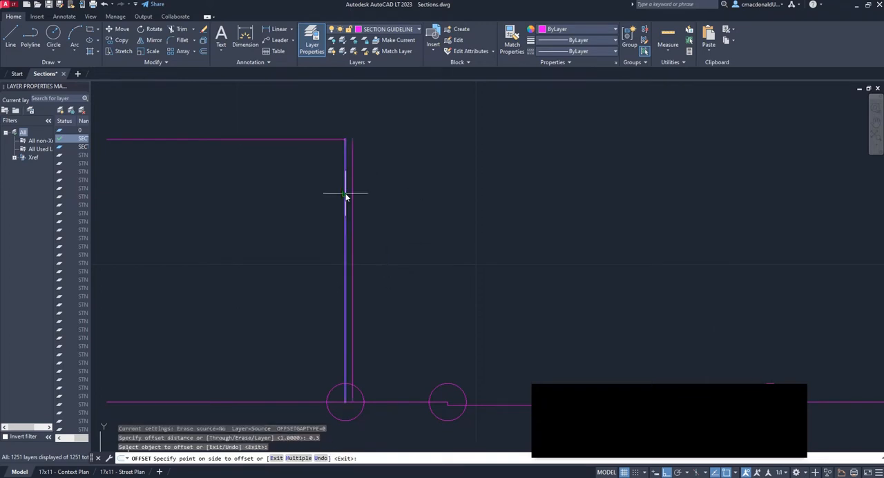
left_click(288, 205)
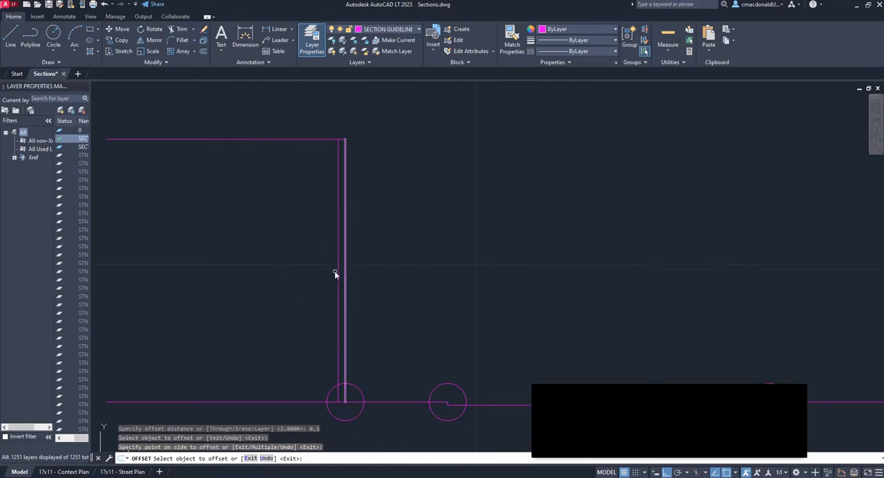
scroll(334, 272, "down", 2)
scroll(327, 330, "up", 2)
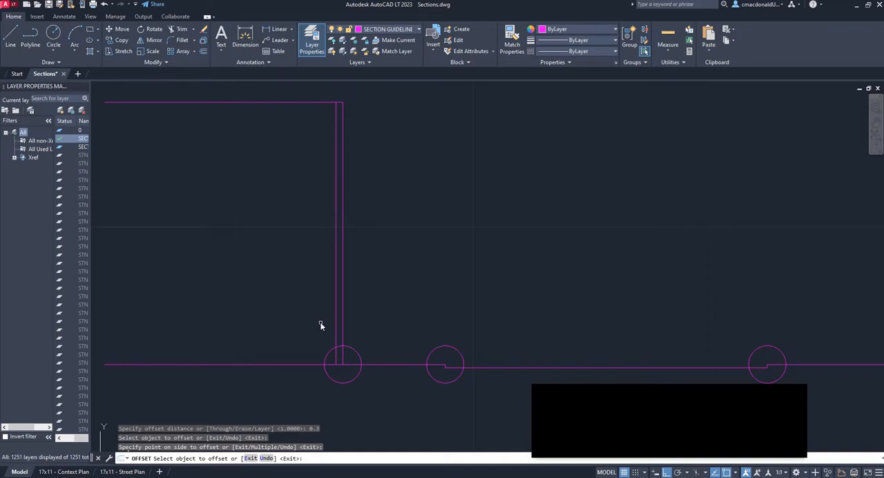
key("Escape")
Move the building roof and wall lines, the ground line, both curbs and the lowered road surface to the SECTIONS layer
middle_click_drag(462, 361, 392, 316)
scroll(392, 316, "down", 2)
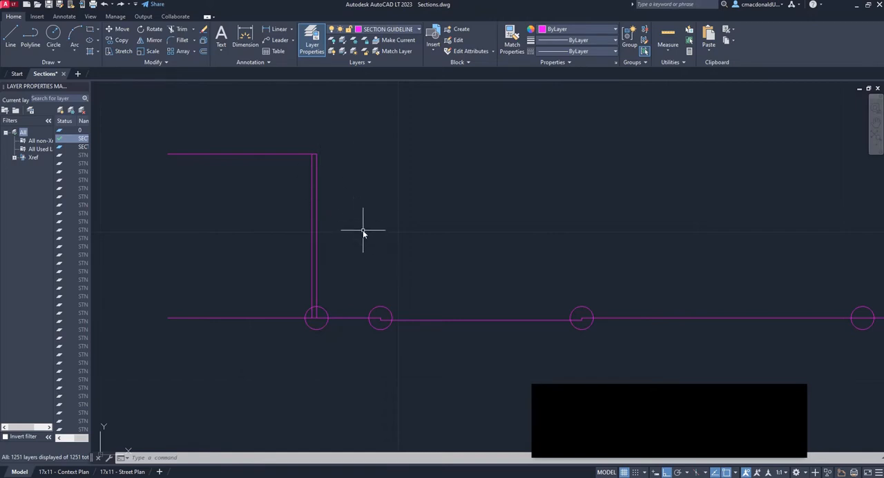
left_click(314, 186)
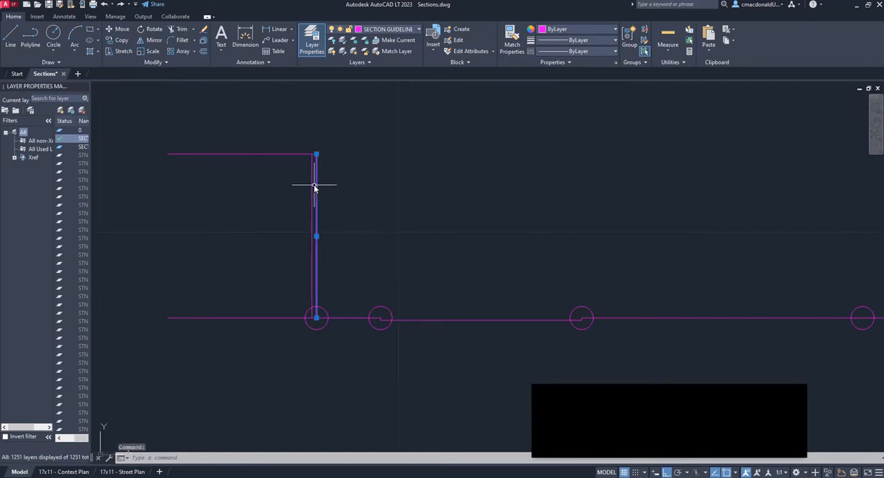
left_click(312, 185)
left_click(367, 193)
left_click(280, 136)
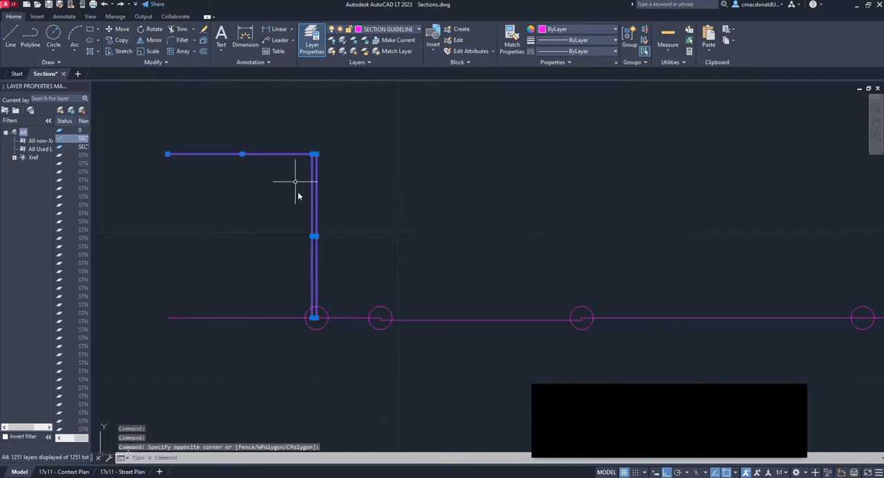
left_click(355, 317)
middle_click_drag(434, 261, 513, 262)
scroll(513, 262, "down", 1)
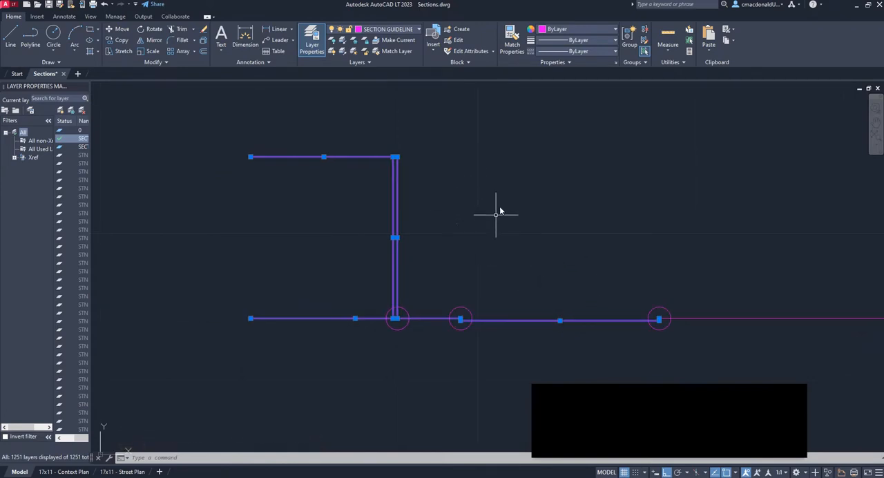
scroll(496, 214, "up", 2)
middle_click_drag(497, 213, 636, 208)
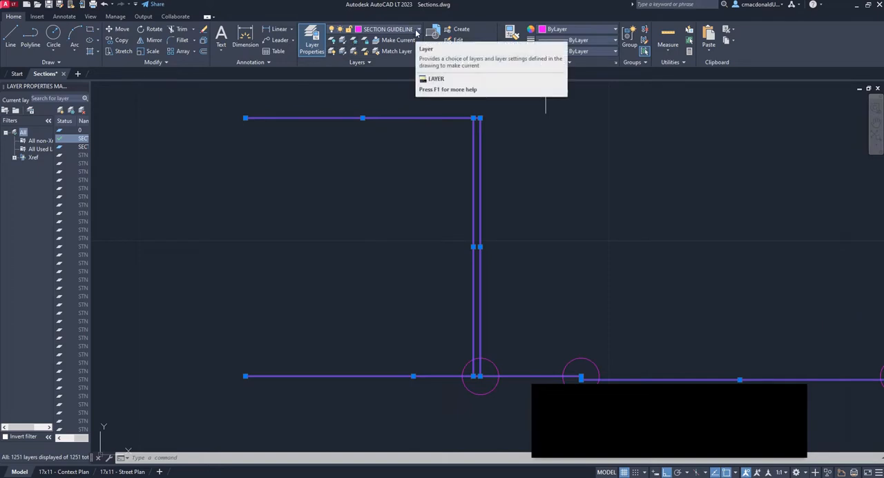
left_click(415, 31)
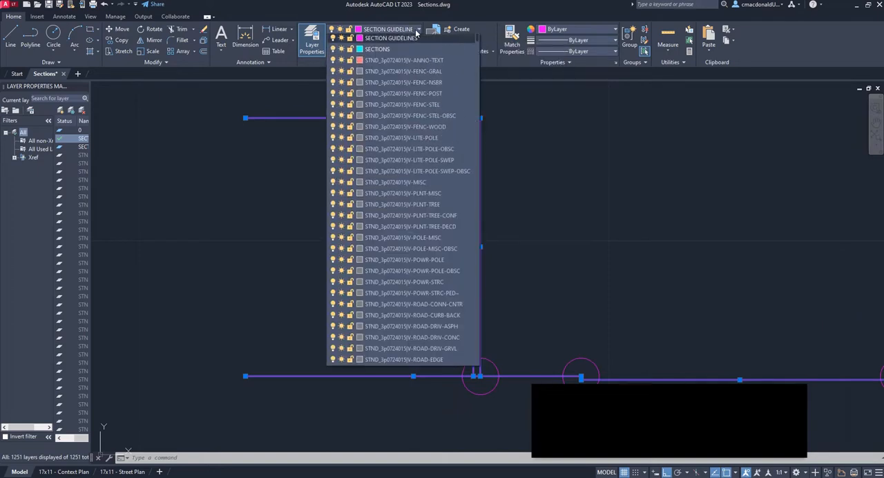
left_click(372, 53)
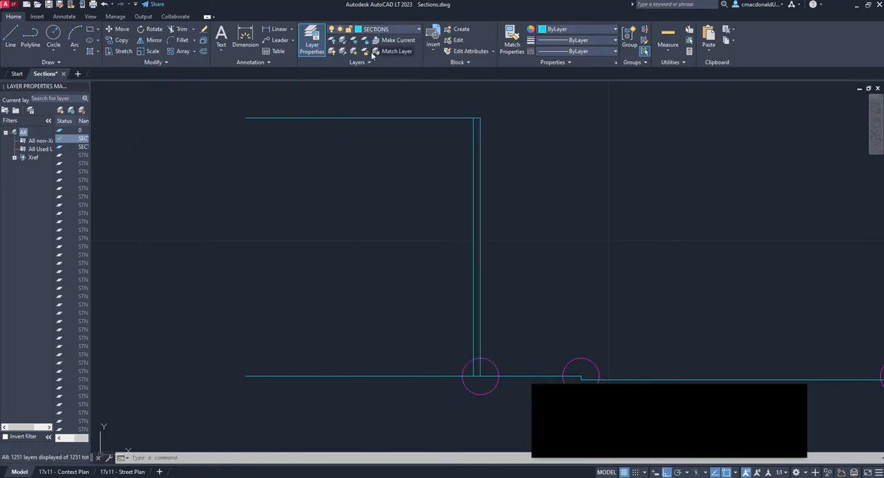
key("Escape")
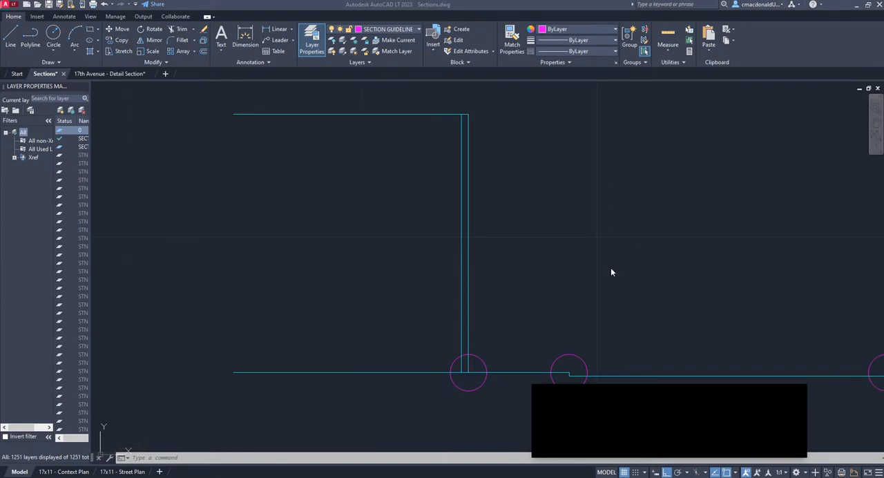
Switch to the 17th Avenue - Detail Section drawing and examine where the ground line meets the east building's wall
left_click(110, 73)
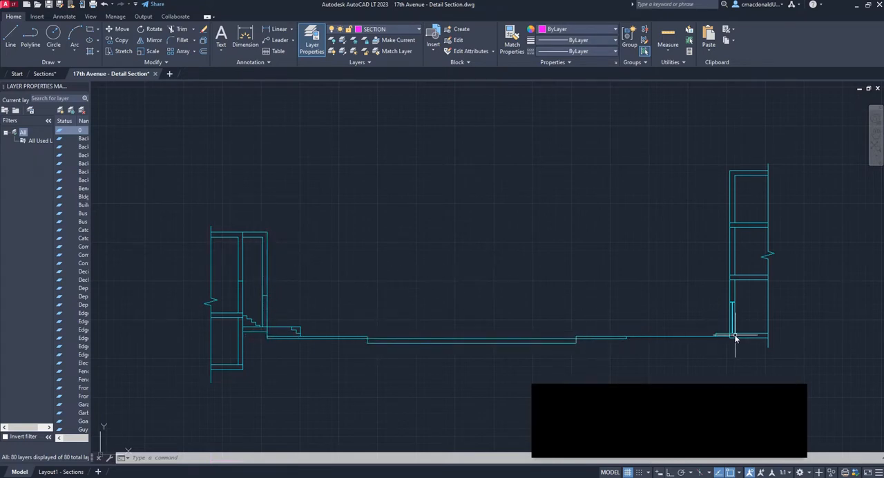
mouse_move(729, 338)
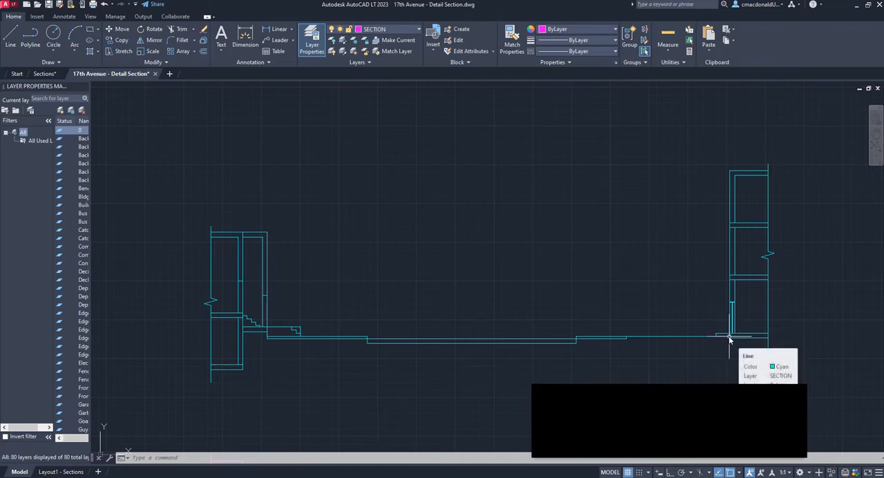